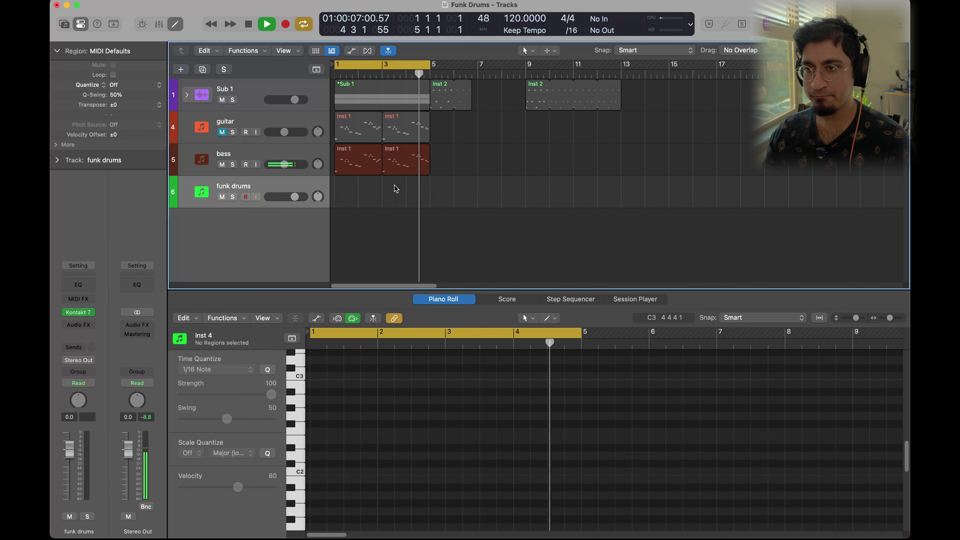
Stop playback and create an empty one-bar MIDI region at bar 1 on the funk drums track, opened for note editing.
{"action": "key", "text": "space"}
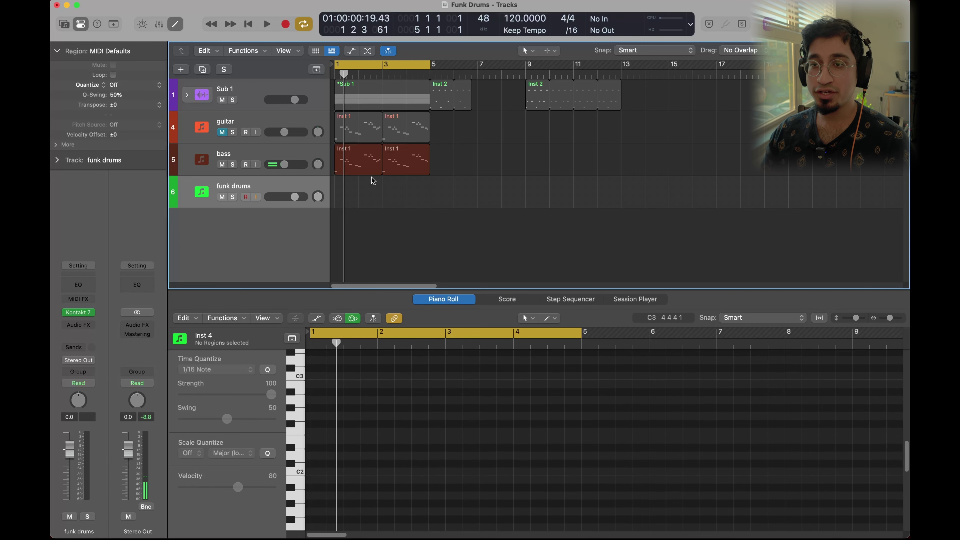
{"action": "double_click", "coordinate": [355, 194]}
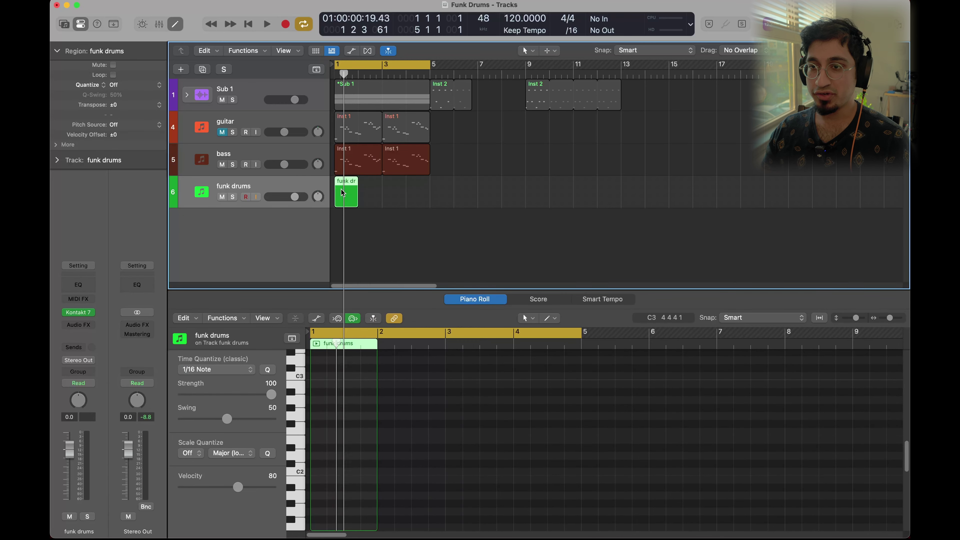
{"action": "double_click", "coordinate": [341, 190]}
{"action": "double_click", "coordinate": [342, 203]}
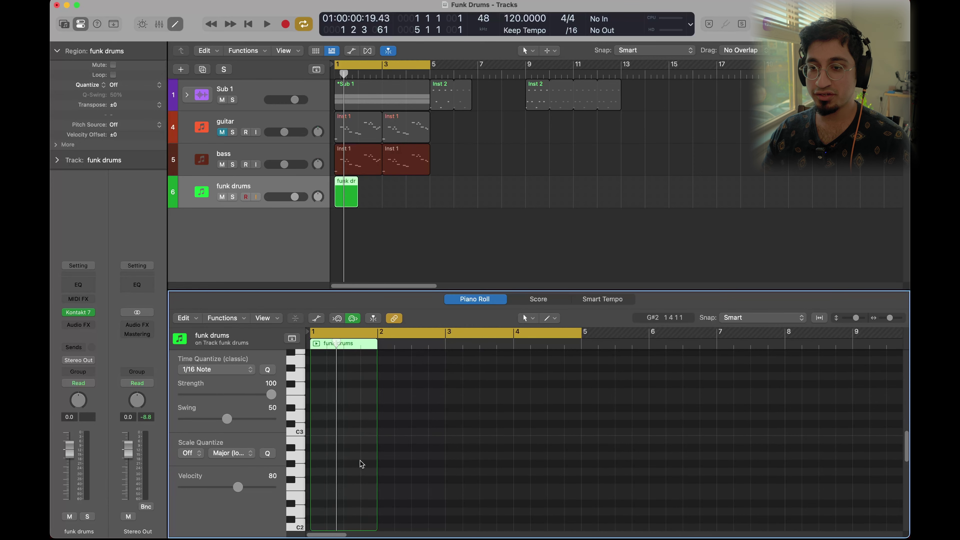
Audition the drum sounds on the C2 and C1 keys.
{"action": "scroll", "coordinate": [357, 463], "scroll_direction": "down", "scroll_amount": 3}
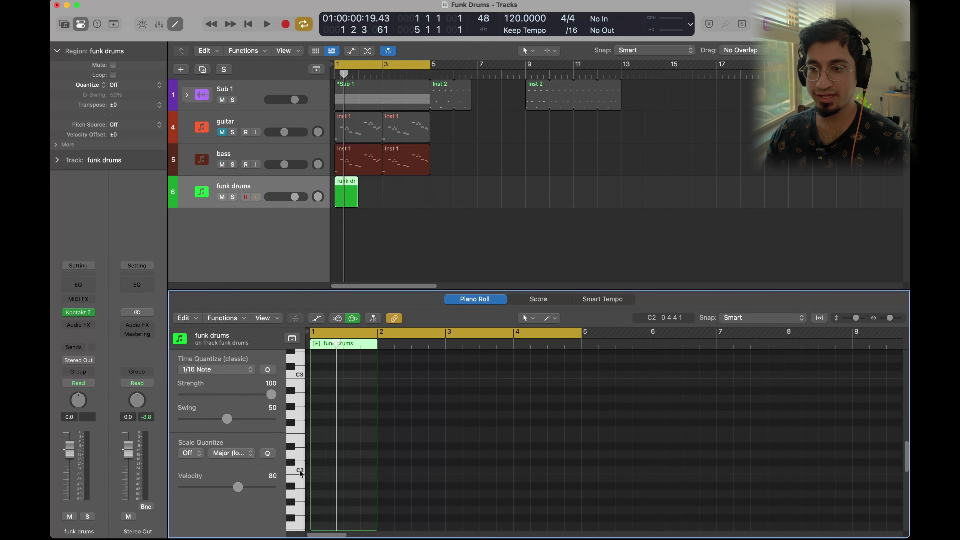
{"action": "left_click", "coordinate": [301, 473]}
{"action": "scroll", "coordinate": [296, 433], "scroll_direction": "up", "scroll_amount": 3}
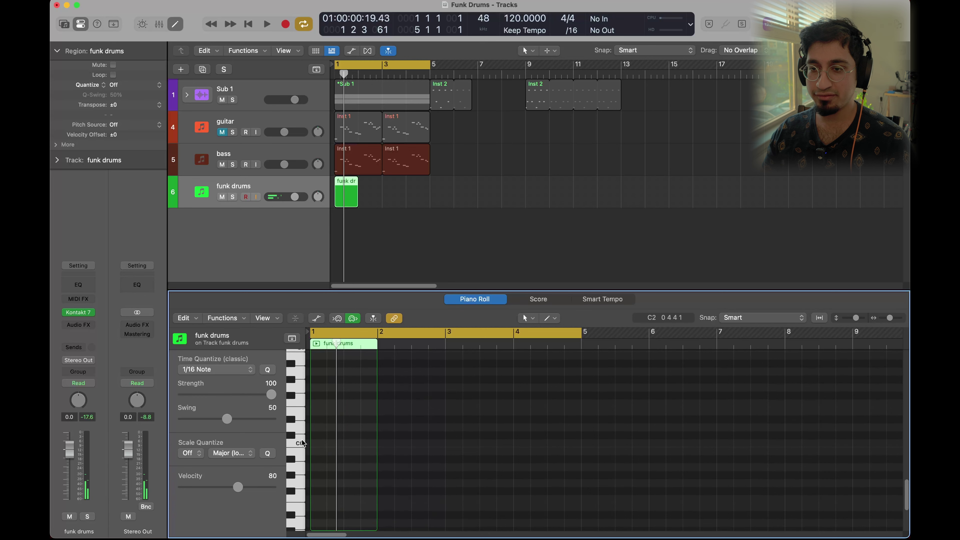
{"action": "scroll", "coordinate": [301, 443], "scroll_direction": "up", "scroll_amount": 2}
{"action": "left_click", "coordinate": [298, 391]}
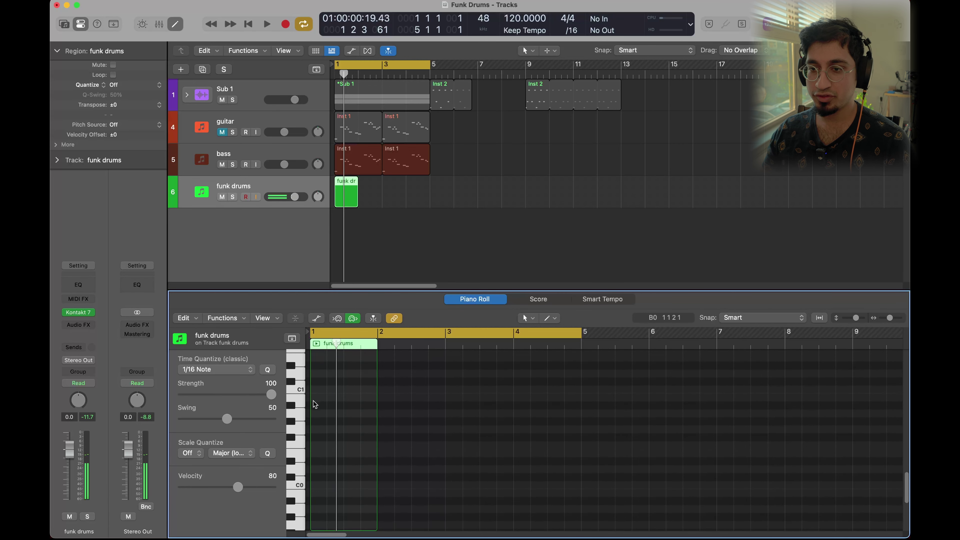
Place a C1 note on the first beat of bar 1 in the funk drums region.
{"action": "left_click", "coordinate": [316, 390]}
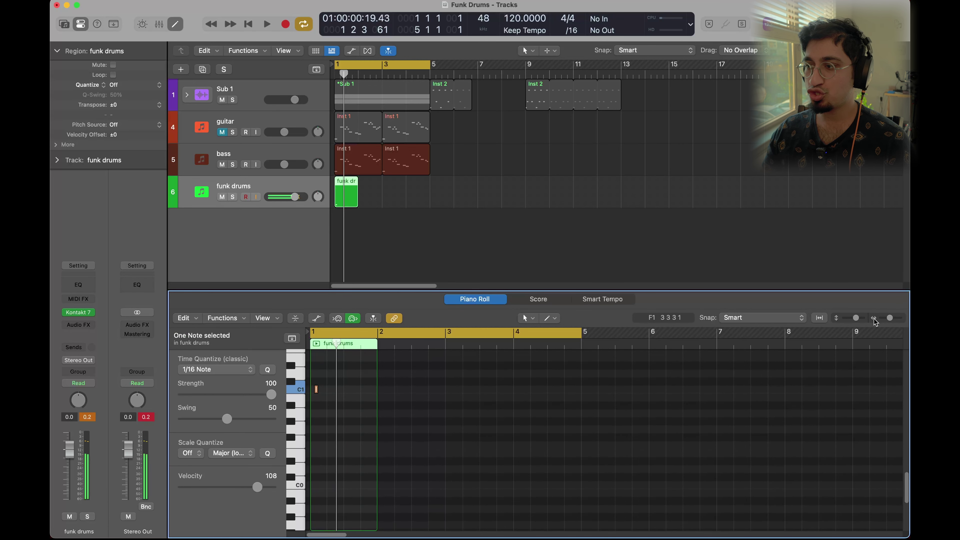
{"action": "left_click_drag", "start_coordinate": [890, 318], "coordinate": [896, 320]}
{"action": "scroll", "coordinate": [491, 414], "scroll_direction": "right", "scroll_amount": 2}
{"action": "scroll", "coordinate": [491, 414], "scroll_direction": "left", "scroll_amount": 4}
{"action": "scroll", "coordinate": [491, 414], "scroll_direction": "down", "scroll_amount": 1}
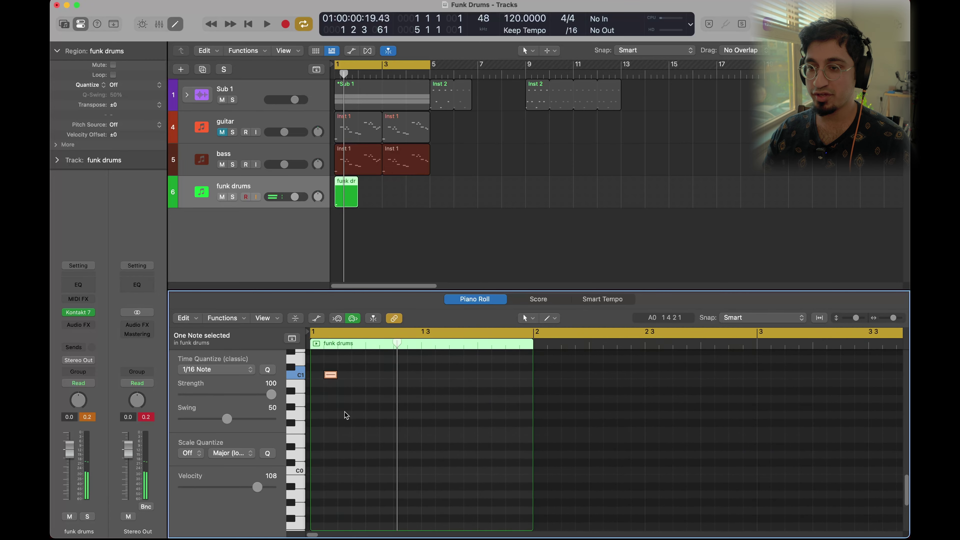
{"action": "scroll", "coordinate": [347, 415], "scroll_direction": "up", "scroll_amount": 2}
{"action": "left_click_drag", "start_coordinate": [331, 417], "coordinate": [320, 417]}
{"action": "scroll", "coordinate": [335, 415], "scroll_direction": "up", "scroll_amount": 1}
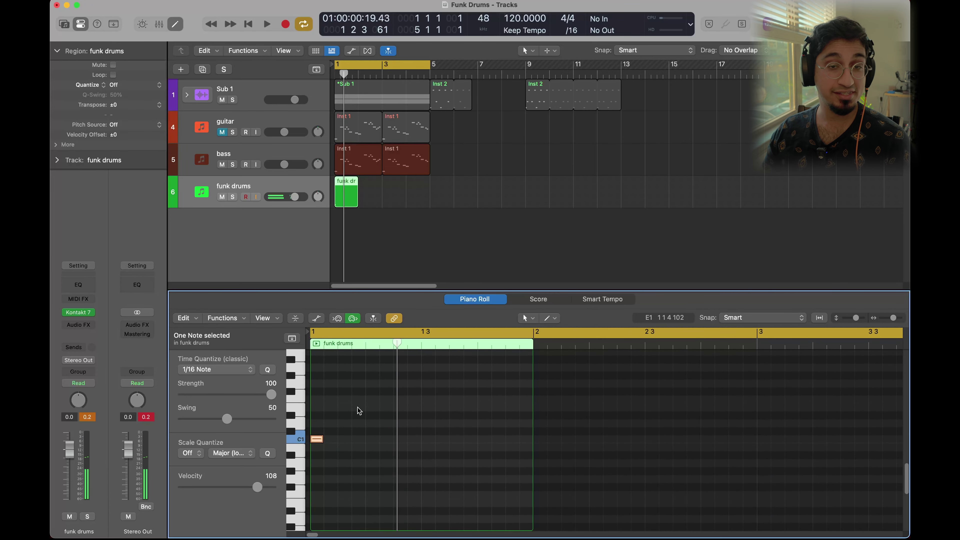
Add D1 notes on beats 2 and 4 and a C1 note on beat 3, playing the pattern to check it.
{"action": "left_click", "coordinate": [368, 423]}
{"action": "key", "text": "space"}
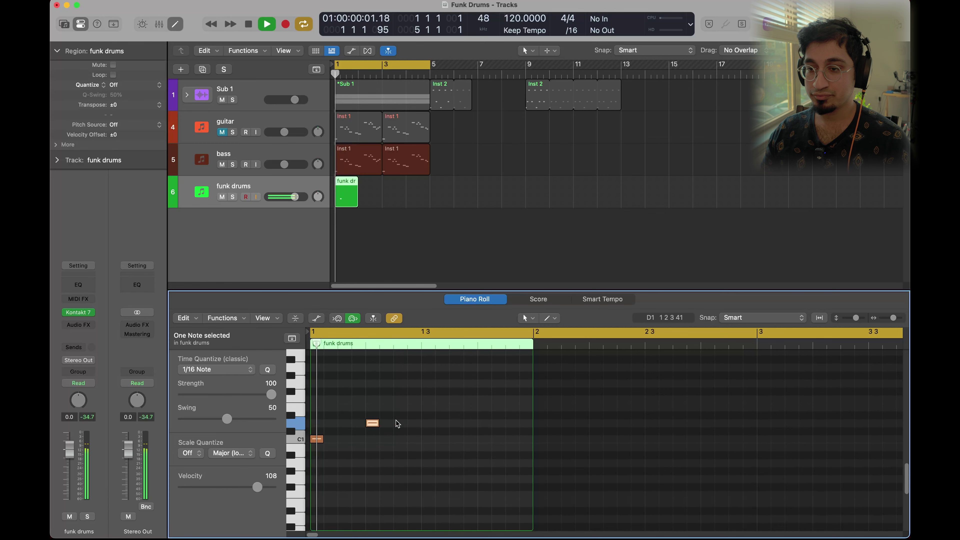
{"action": "key", "text": "space"}
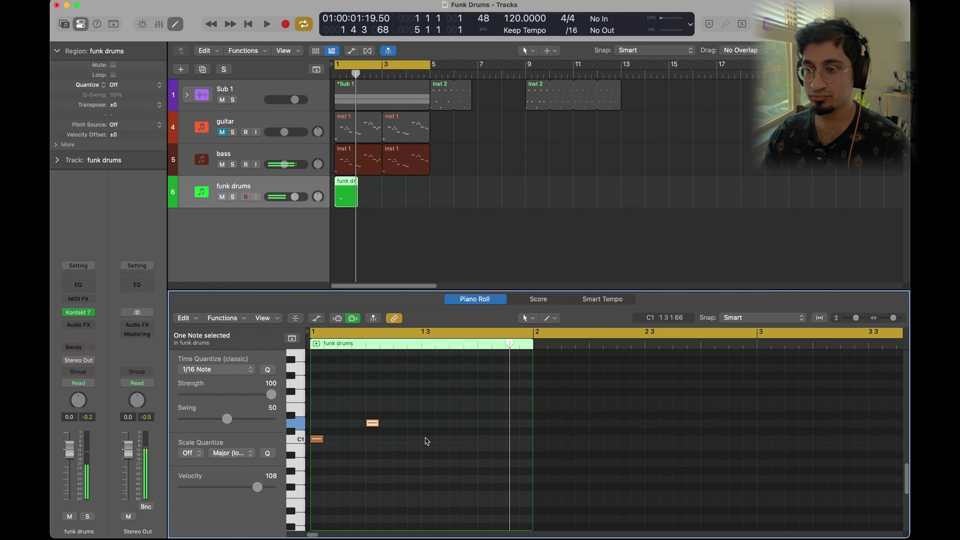
{"action": "left_click", "coordinate": [428, 439]}
{"action": "left_click", "coordinate": [483, 423]}
{"action": "key", "text": "space"}
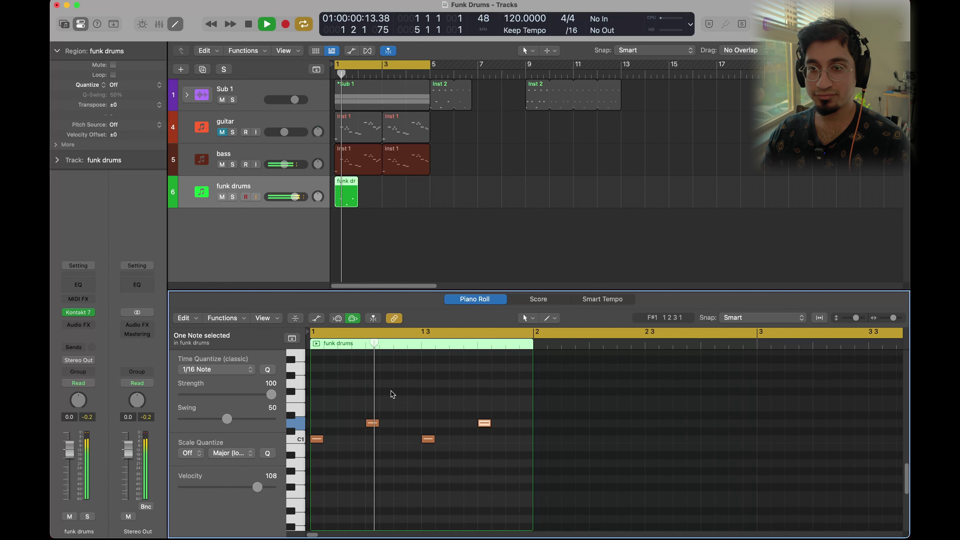
{"action": "key", "text": "space"}
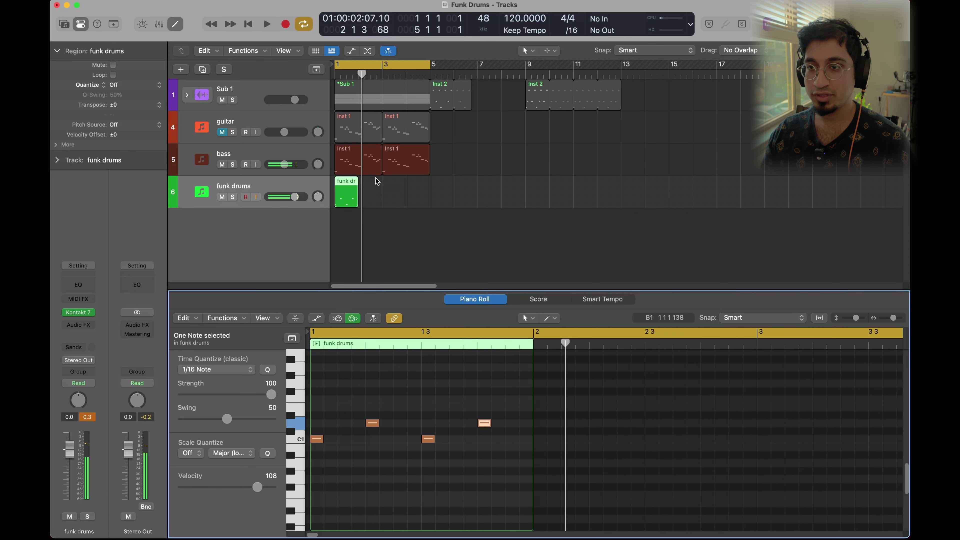
Loop the funk drums region up to bar 5 and play it with the bass.
{"action": "left_click_drag", "start_coordinate": [355, 185], "coordinate": [430, 196]}
{"action": "key", "text": "space"}
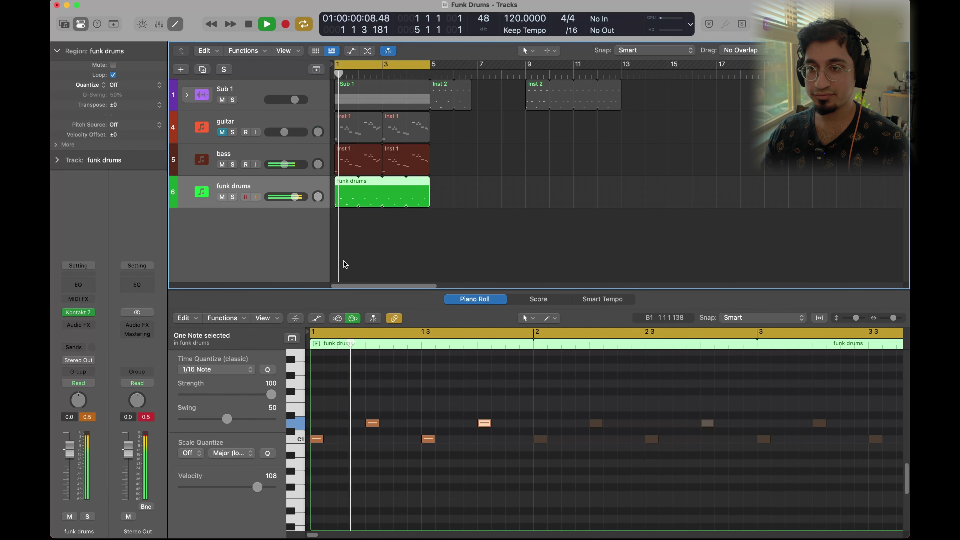
{"action": "mouse_move", "coordinate": [79, 316]}
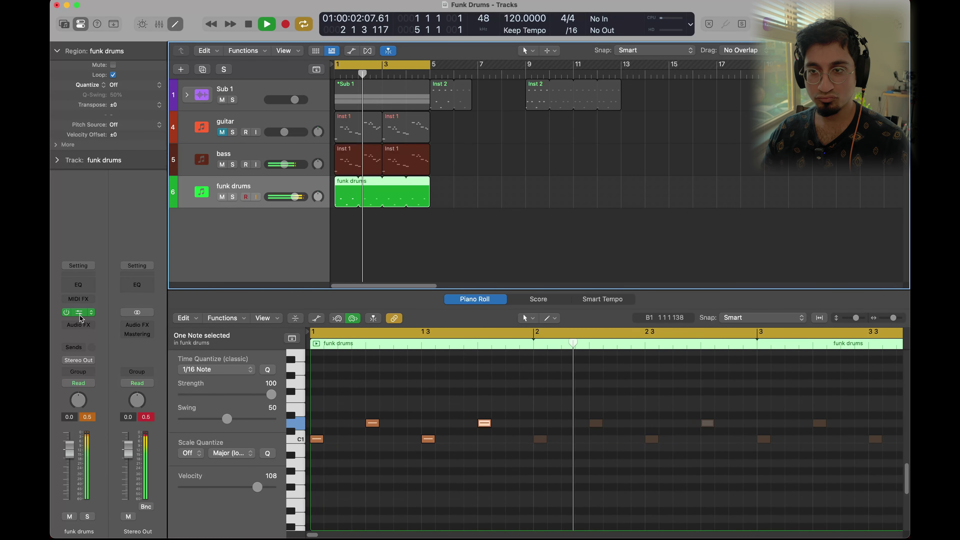
{"action": "key", "text": "space"}
Open the funk drums track's Kontakt 7 instrument and expand the Abbey Road Modern Drummer library's instrument list.
{"action": "left_click", "coordinate": [80, 315]}
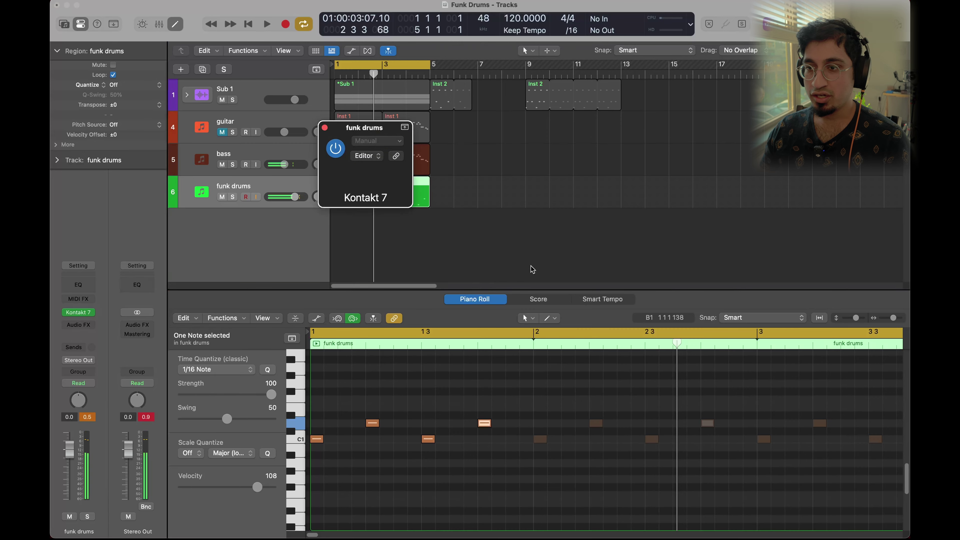
{"action": "scroll", "coordinate": [647, 370], "scroll_direction": "down", "scroll_amount": 1}
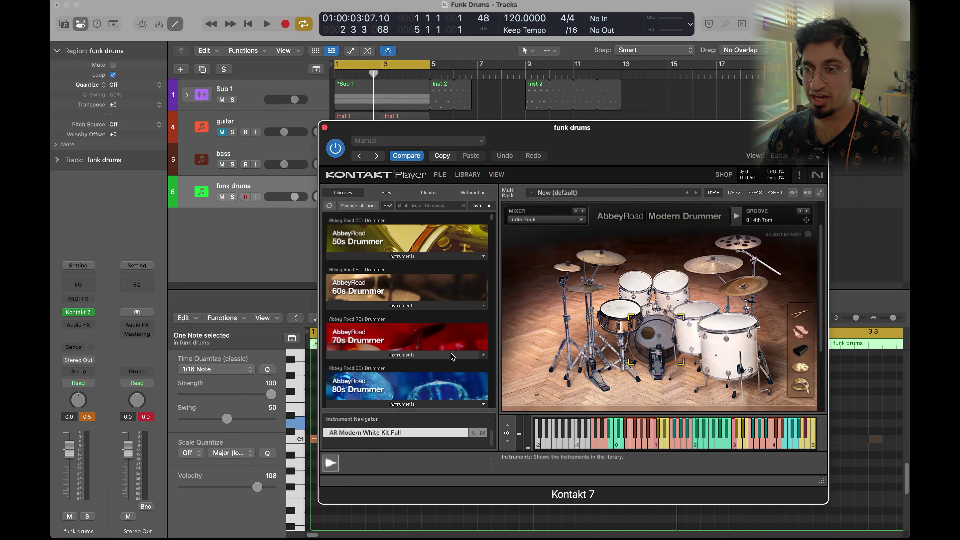
{"action": "scroll", "coordinate": [463, 355], "scroll_direction": "down", "scroll_amount": 4}
{"action": "scroll", "coordinate": [452, 354], "scroll_direction": "down", "scroll_amount": 2}
{"action": "left_click", "coordinate": [429, 340]}
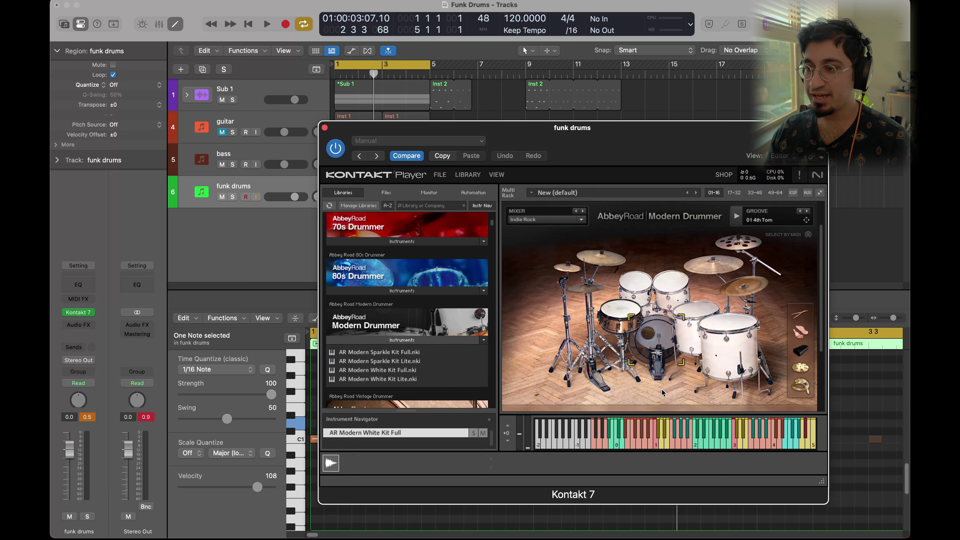
Select the kit's snare, raise its tuning and shorten its hold while checking playback, and close the instrument window.
{"action": "scroll", "coordinate": [662, 389], "scroll_direction": "down", "scroll_amount": 2}
{"action": "scroll", "coordinate": [667, 382], "scroll_direction": "down", "scroll_amount": 5}
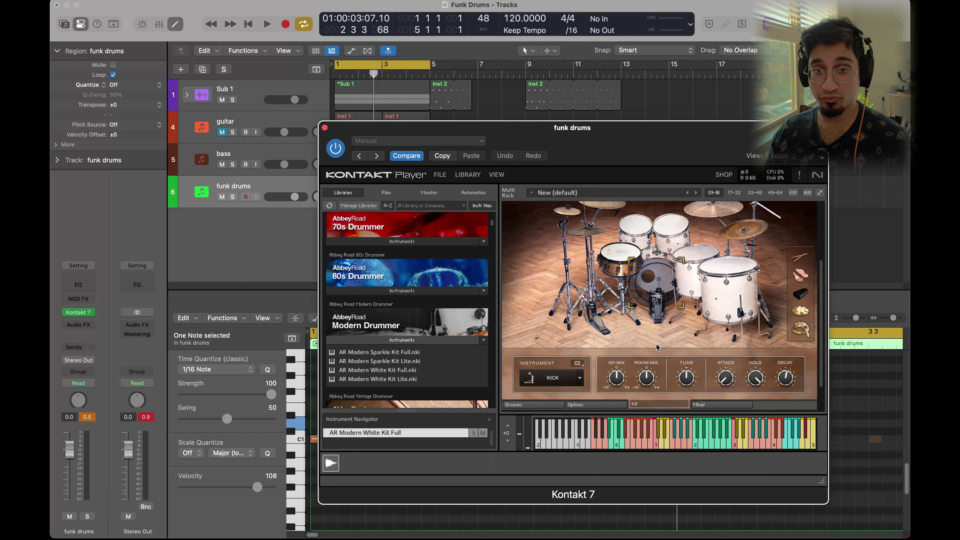
{"action": "left_click", "coordinate": [620, 260]}
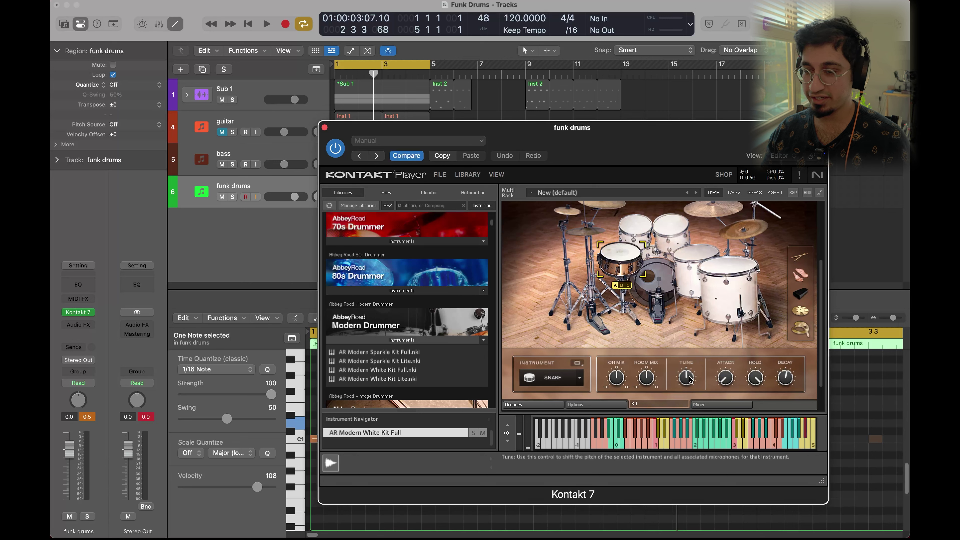
{"action": "key", "text": "space"}
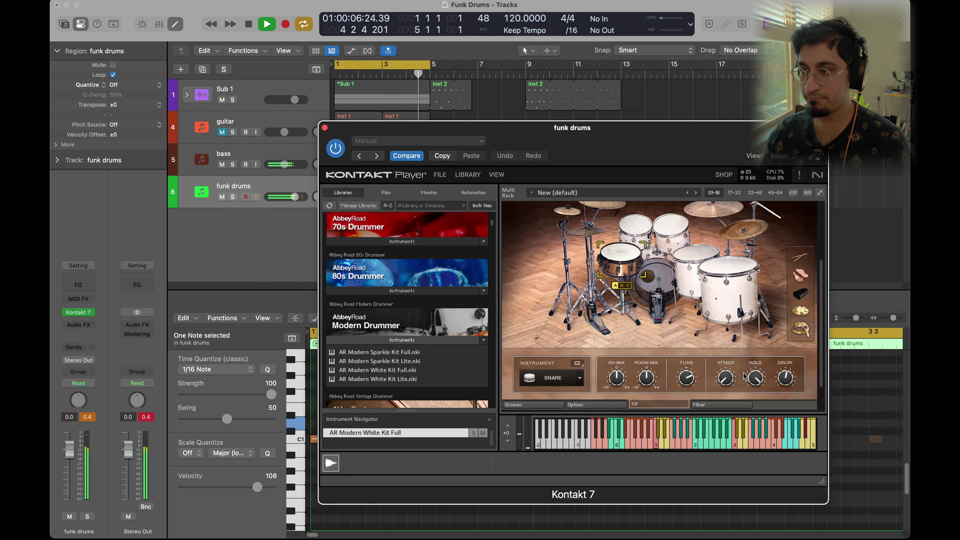
{"action": "key", "text": "space"}
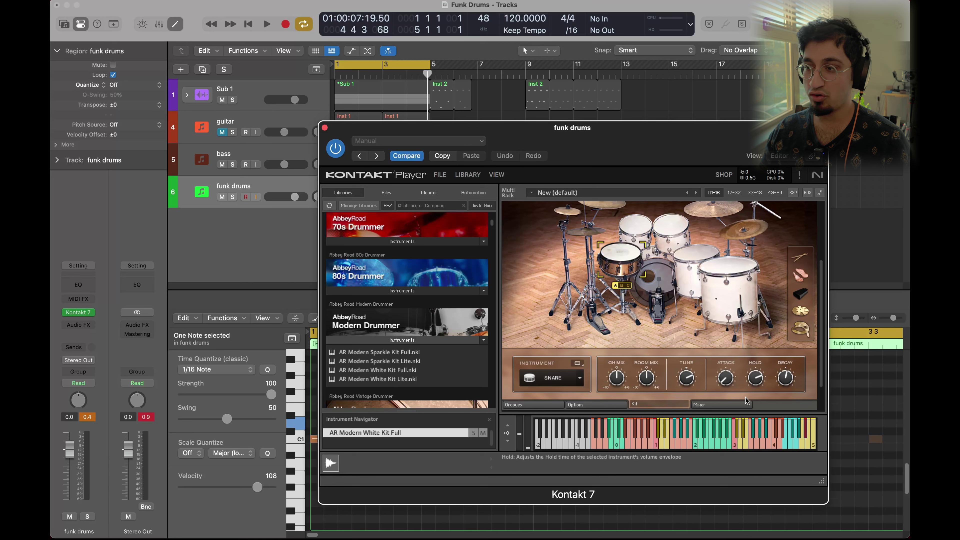
{"action": "key", "text": "space"}
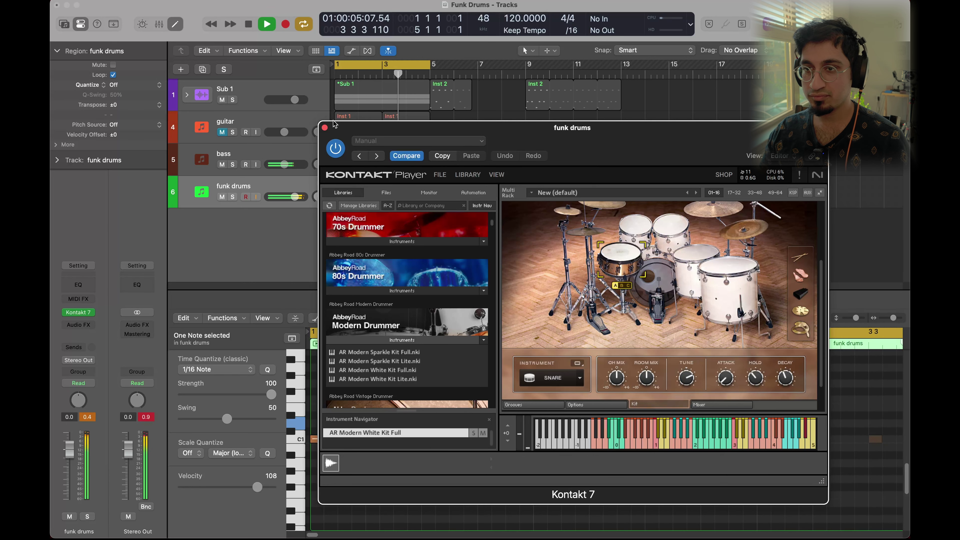
{"action": "key", "text": "space"}
{"action": "left_click", "coordinate": [325, 127]}
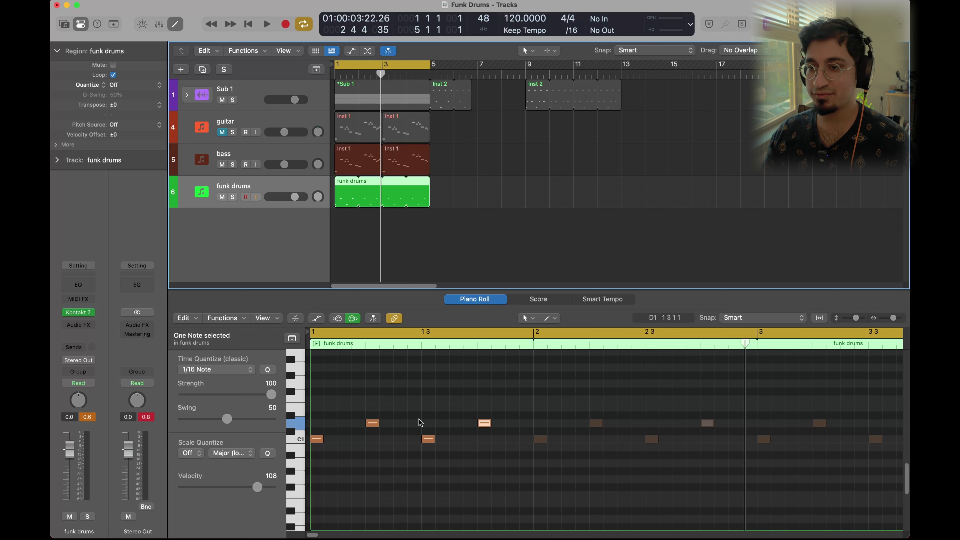
Add F#1 notes on all four beats of the funk drums bar and play the pattern.
{"action": "key", "text": "space"}
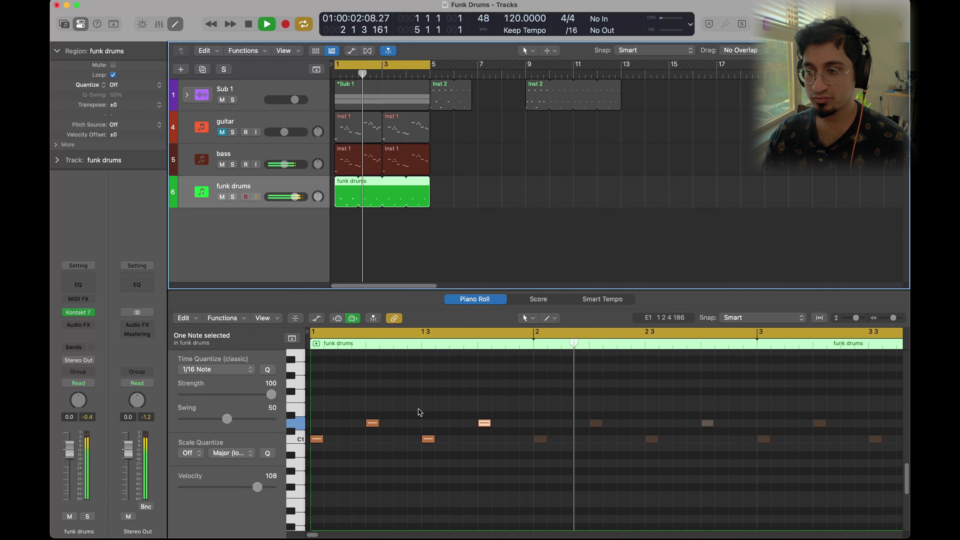
{"action": "key", "text": "space"}
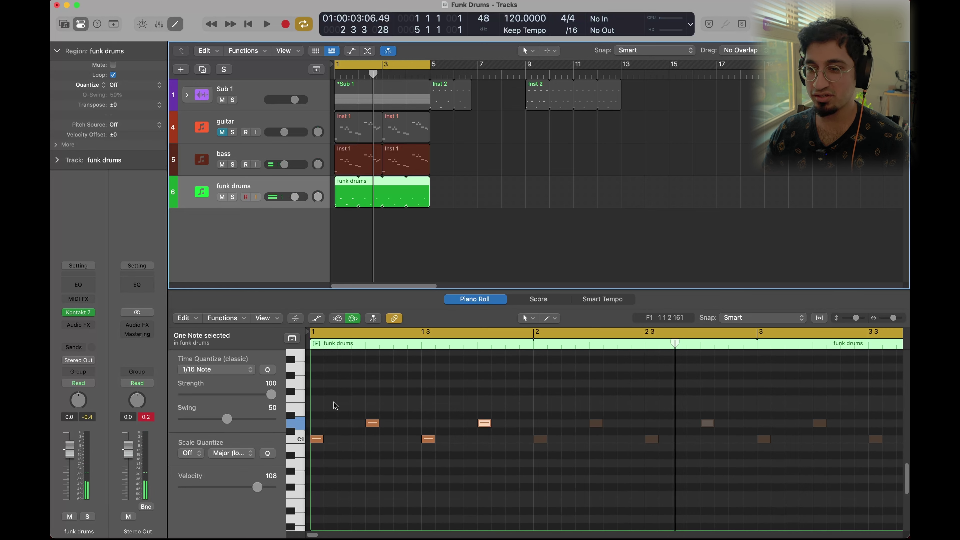
{"action": "left_click", "coordinate": [316, 392]}
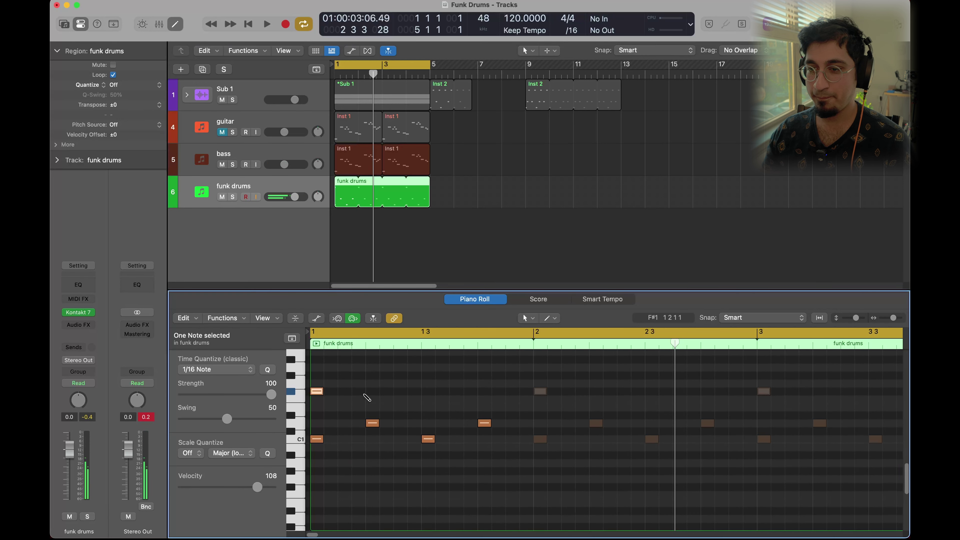
{"action": "left_click", "coordinate": [373, 391]}
{"action": "left_click", "coordinate": [428, 391]}
{"action": "left_click", "coordinate": [485, 391]}
{"action": "key", "text": "space"}
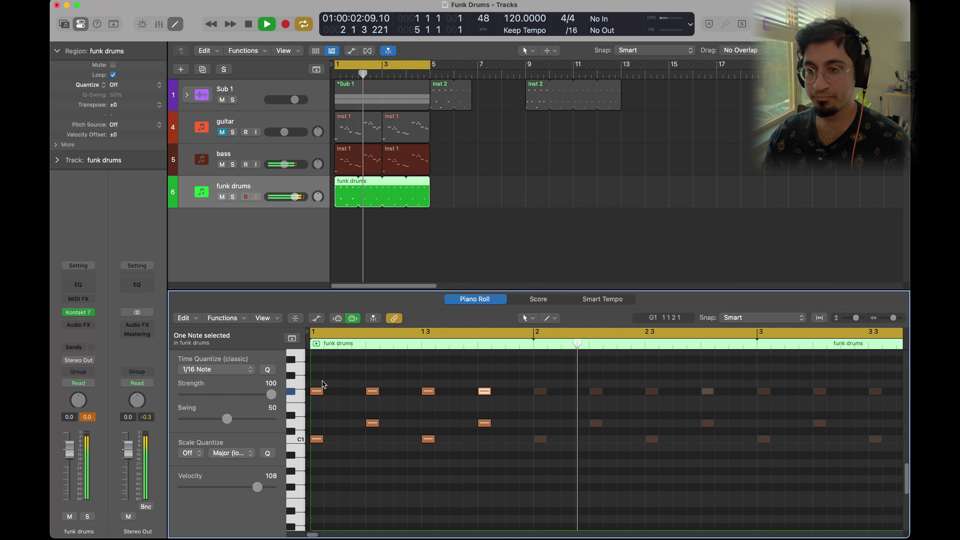
{"action": "key", "text": "space"}
Move all four F#1 notes an eighth note later onto the offbeats and listen to the result.
{"action": "left_click", "coordinate": [286, 393]}
{"action": "left_click_drag", "start_coordinate": [317, 391], "coordinate": [344, 392]}
{"action": "key", "text": "space"}
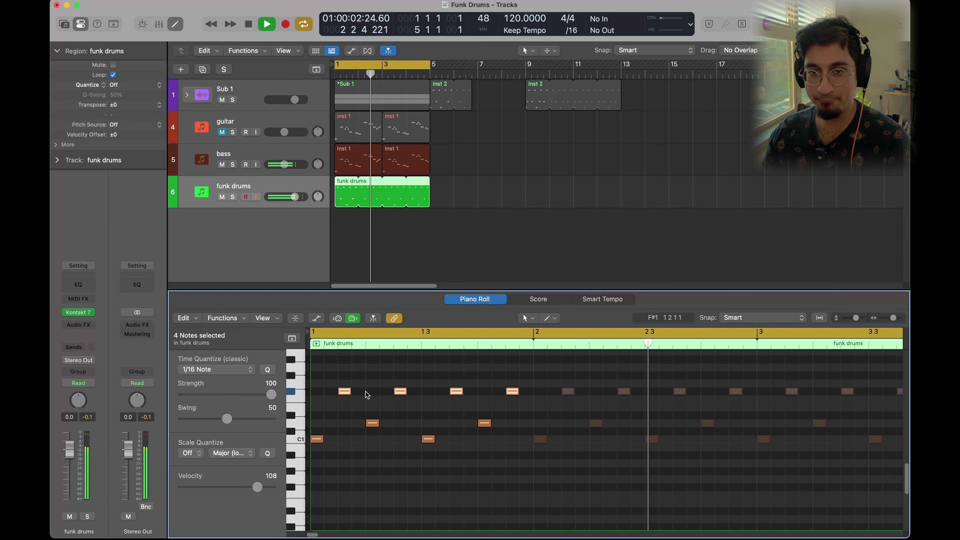
{"action": "key", "text": "space"}
{"action": "key", "text": "space"}
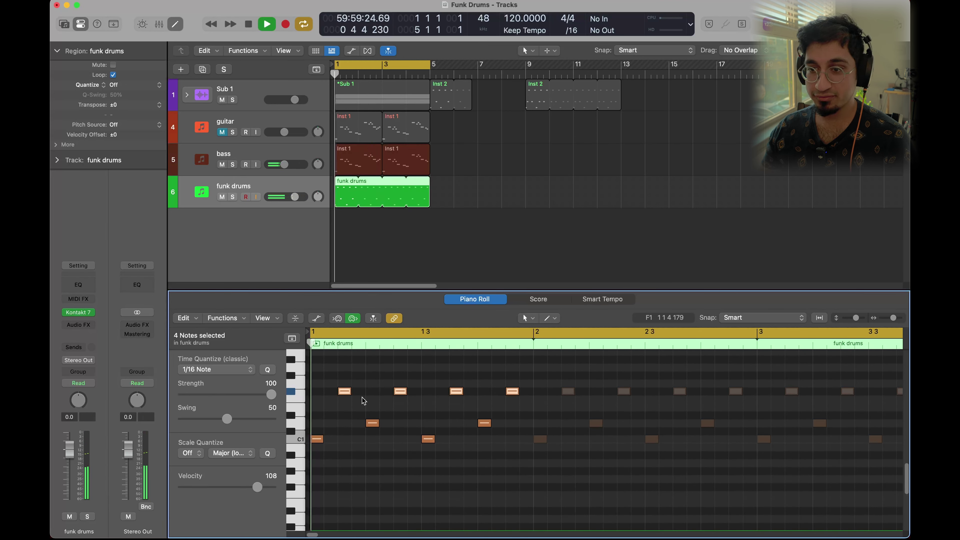
{"action": "key", "text": "space"}
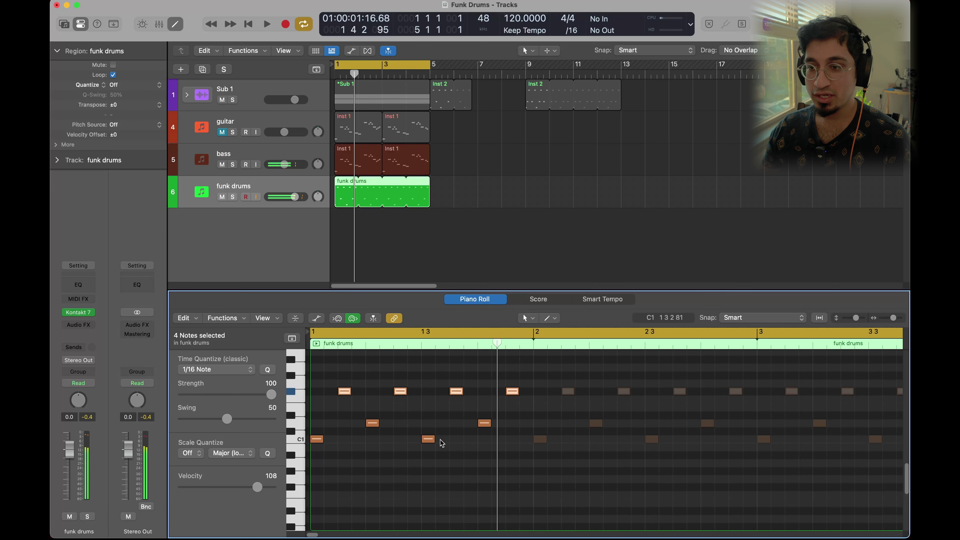
Copy the beat 4 D1 note to the second sixteenth of beat 3, set its velocity to 86 and play the pattern.
{"action": "left_click_drag", "start_coordinate": [484, 424], "coordinate": [442, 426]}
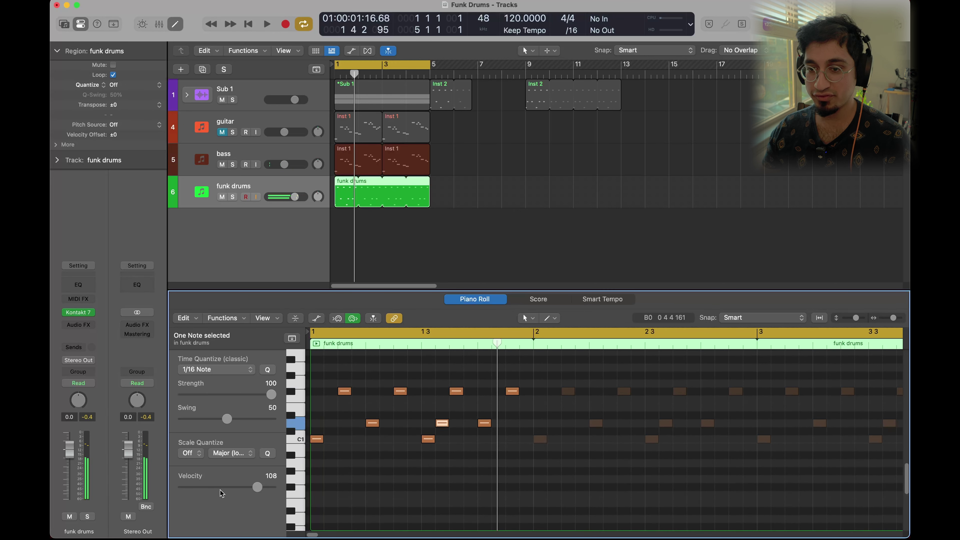
{"action": "left_click_drag", "start_coordinate": [241, 489], "coordinate": [242, 488]}
{"action": "key", "text": "space"}
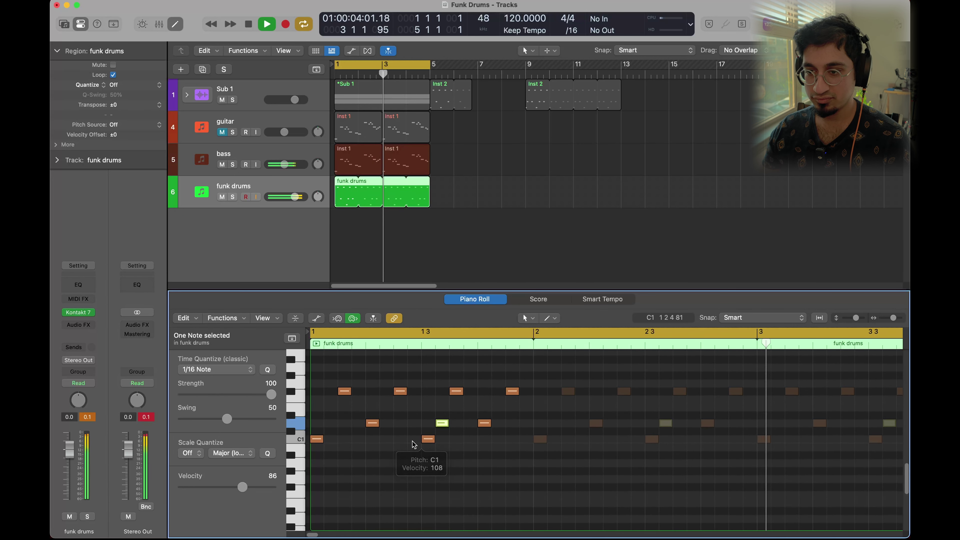
{"action": "key", "text": "space"}
Copy the beat 2 D1 note to the last sixteenth of beat 2 and set its velocity to 91.
{"action": "left_click", "coordinate": [372, 423]}
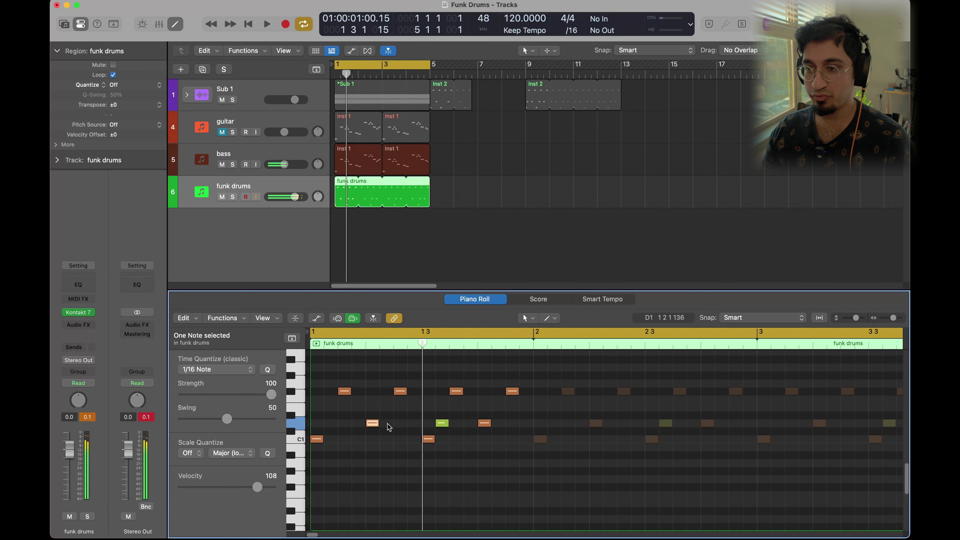
{"action": "left_click_drag", "start_coordinate": [373, 423], "coordinate": [414, 423], "text": "alt"}
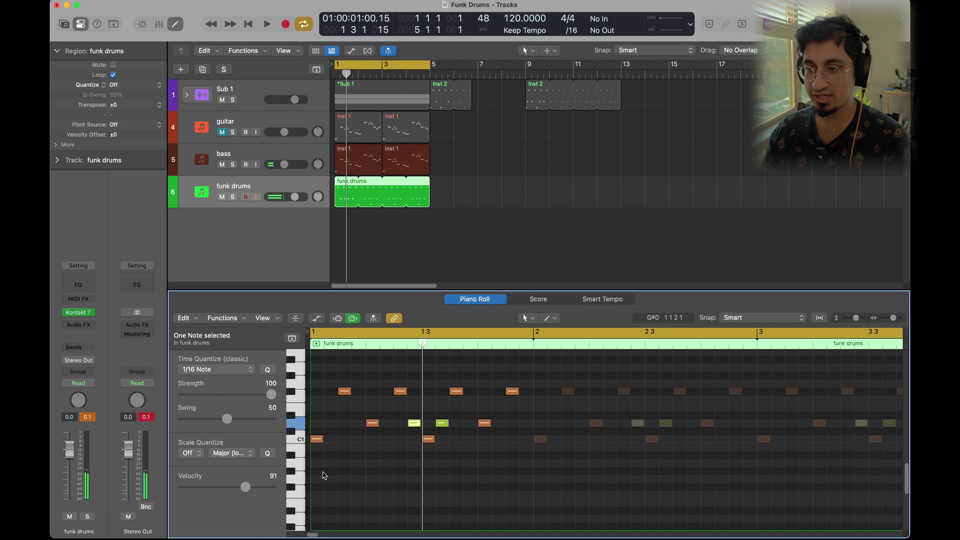
Audition the pattern, and back up its unlooped one-bar region on a muted duplicate of the funk drums track.
{"action": "key", "text": "space"}
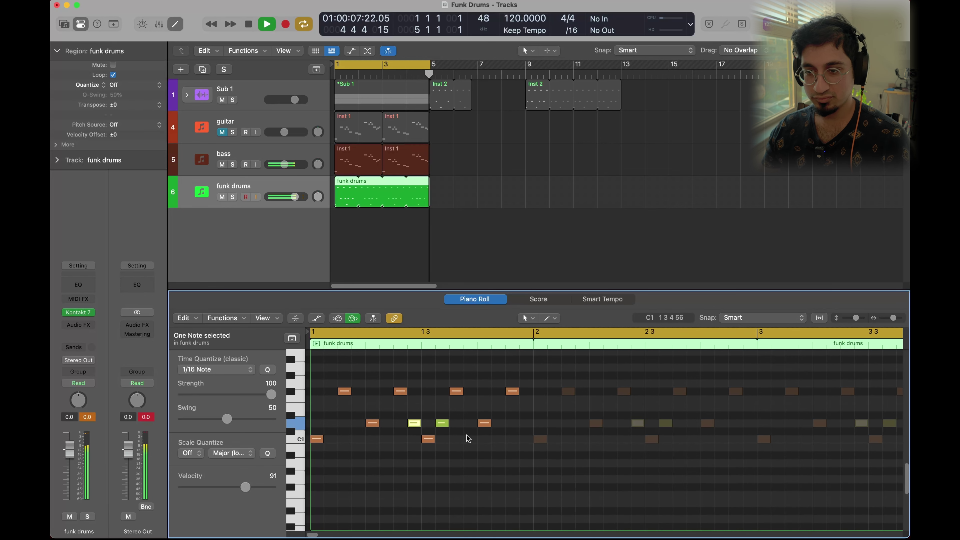
{"action": "key", "text": "space"}
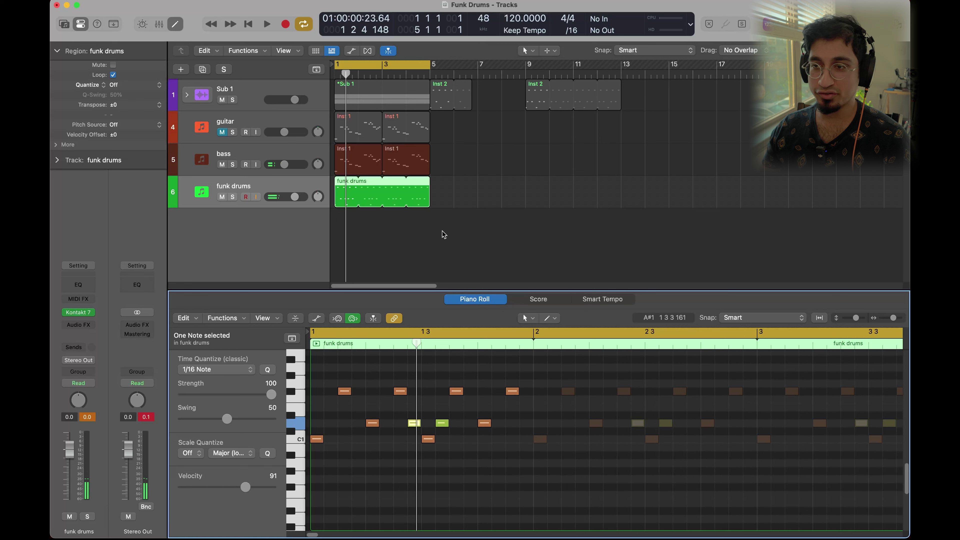
{"action": "left_click_drag", "start_coordinate": [430, 205], "coordinate": [348, 221]}
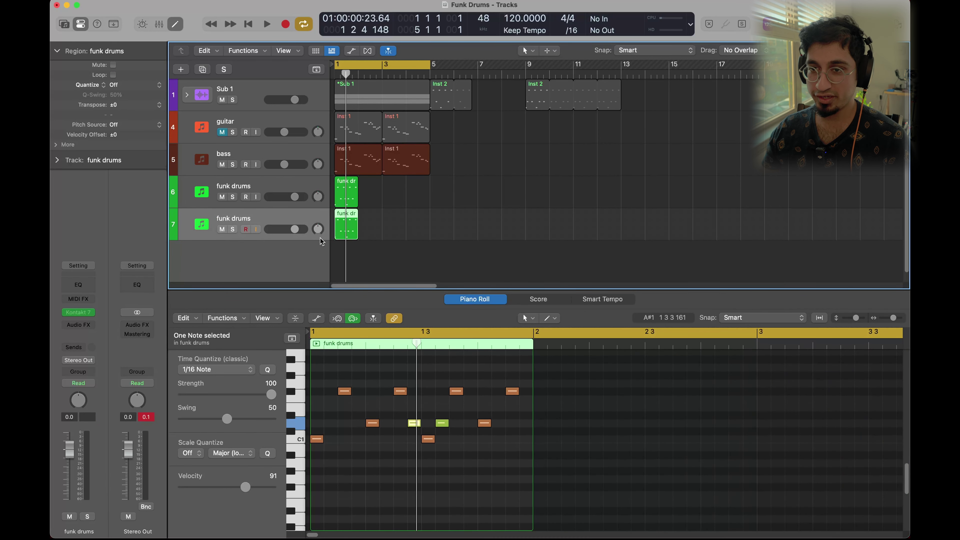
{"action": "left_click", "coordinate": [223, 229]}
Loop the main funk drums region through the end of bar 4 and listen to the groove.
{"action": "key", "text": "space"}
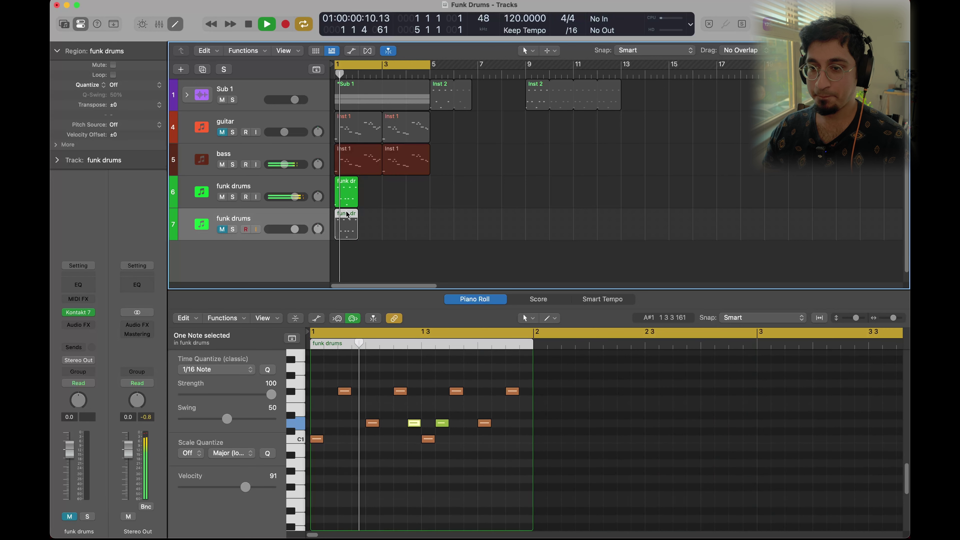
{"action": "key", "text": "space"}
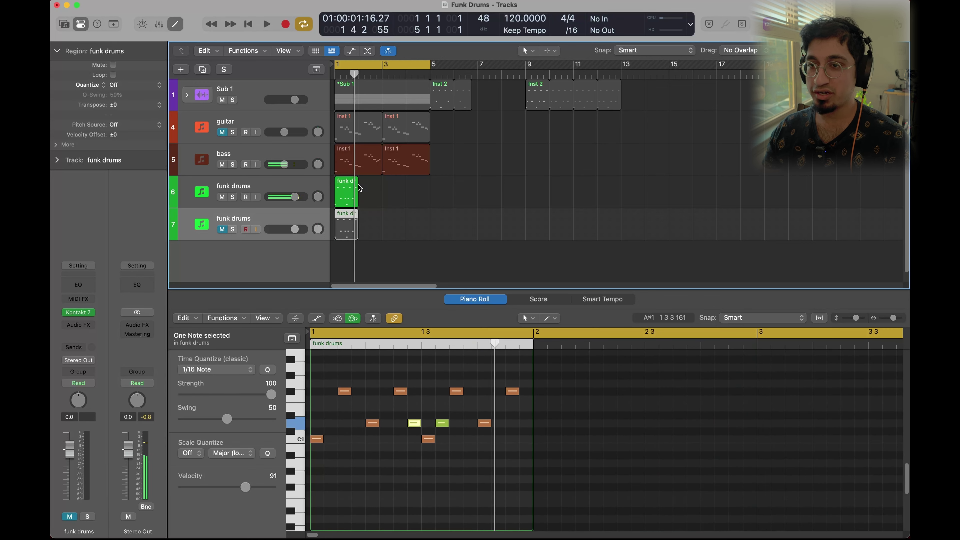
{"action": "left_click_drag", "start_coordinate": [356, 184], "coordinate": [423, 195]}
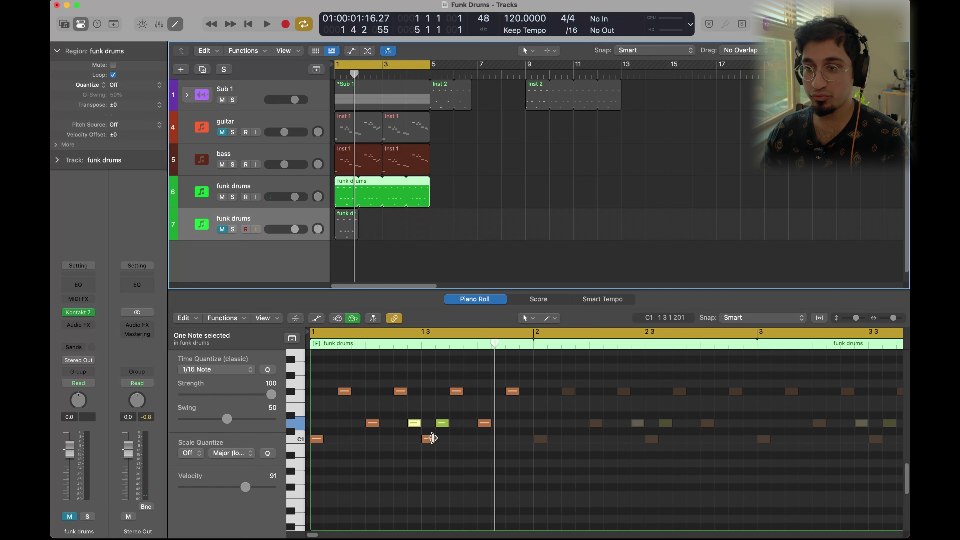
{"action": "key", "text": "space"}
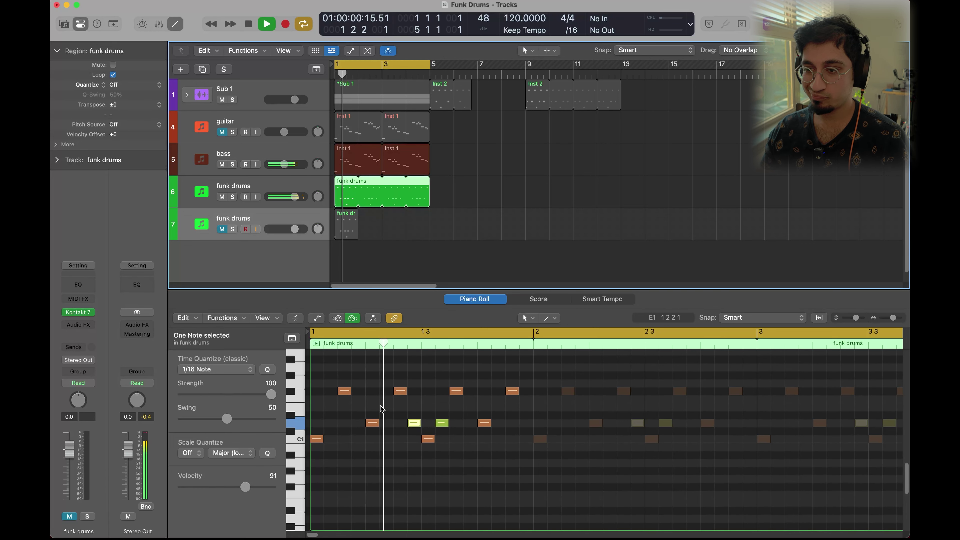
{"action": "scroll", "coordinate": [393, 411], "scroll_direction": "up", "scroll_amount": 2}
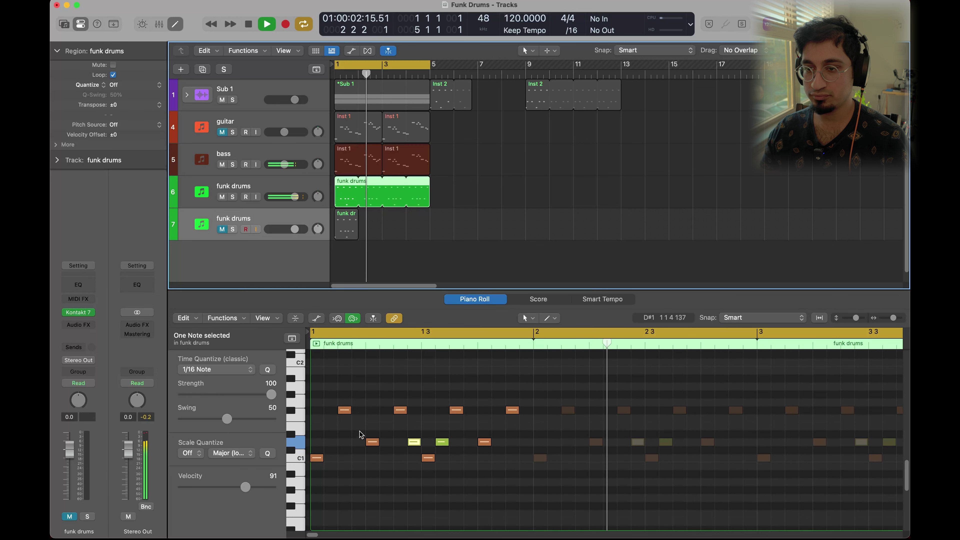
{"action": "key", "text": "space"}
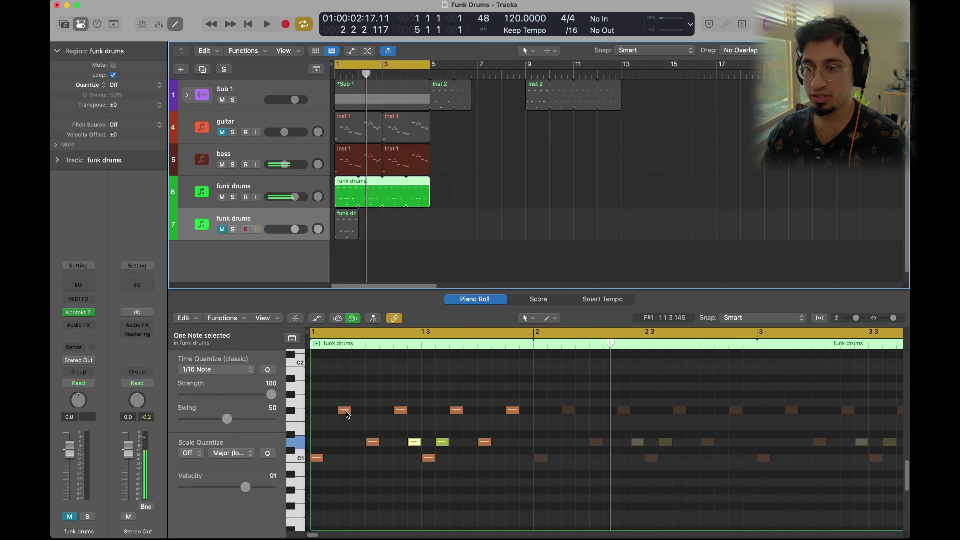
Move all four offbeat F#1 notes up to A#1 and play the pattern.
{"action": "left_click", "coordinate": [292, 411]}
{"action": "left_click_drag", "start_coordinate": [346, 412], "coordinate": [346, 381]}
{"action": "key", "text": "space"}
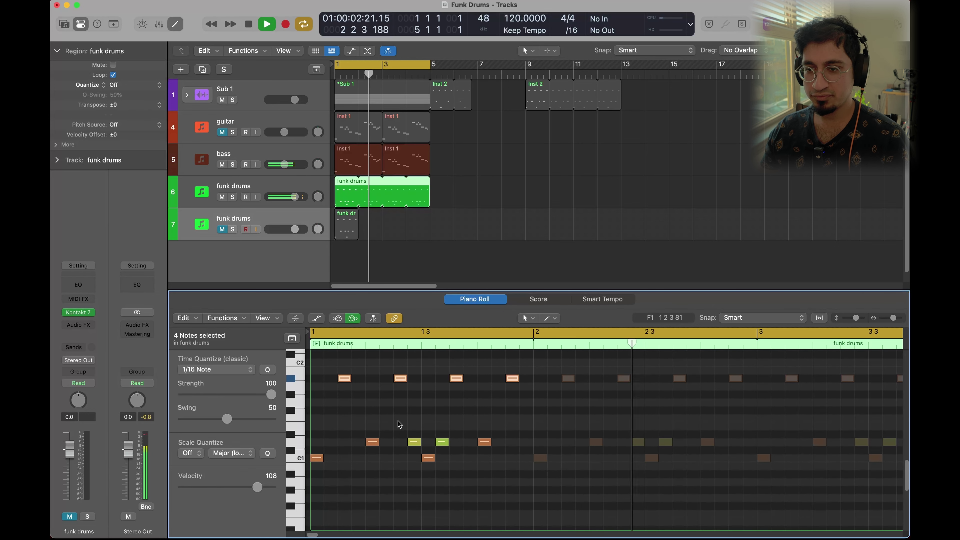
{"action": "key", "text": "space"}
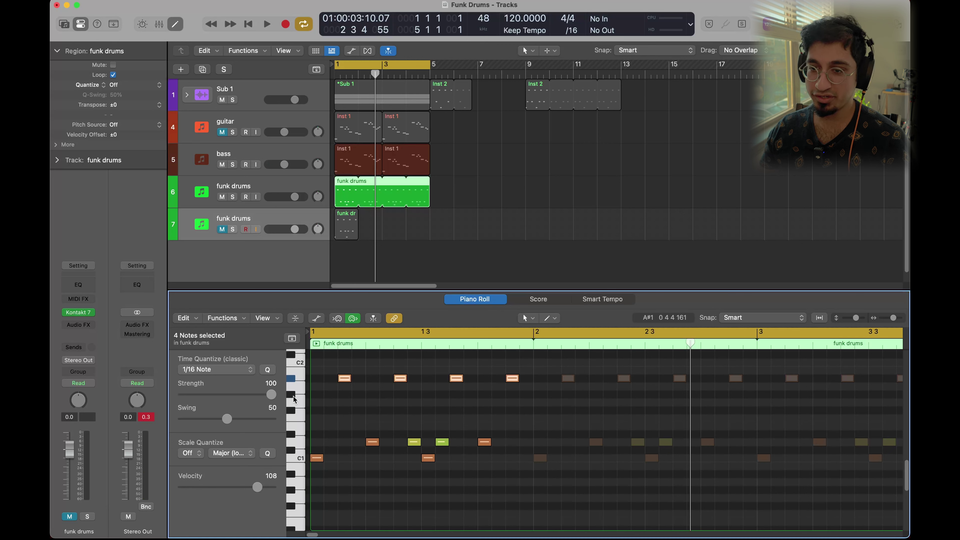
Copy the A#1 notes onto G#1 so that a G#1 note falls on each of the bar's four beats, playing the loop.
{"action": "left_click", "coordinate": [292, 379]}
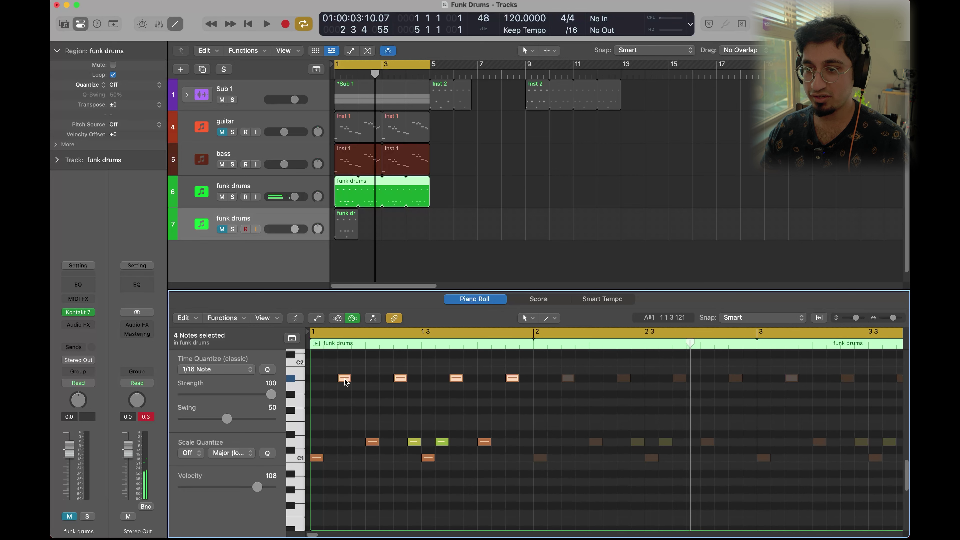
{"action": "left_click_drag", "start_coordinate": [344, 379], "coordinate": [371, 403]}
{"action": "left_click_drag", "start_coordinate": [371, 404], "coordinate": [371, 396]}
{"action": "key", "text": "space"}
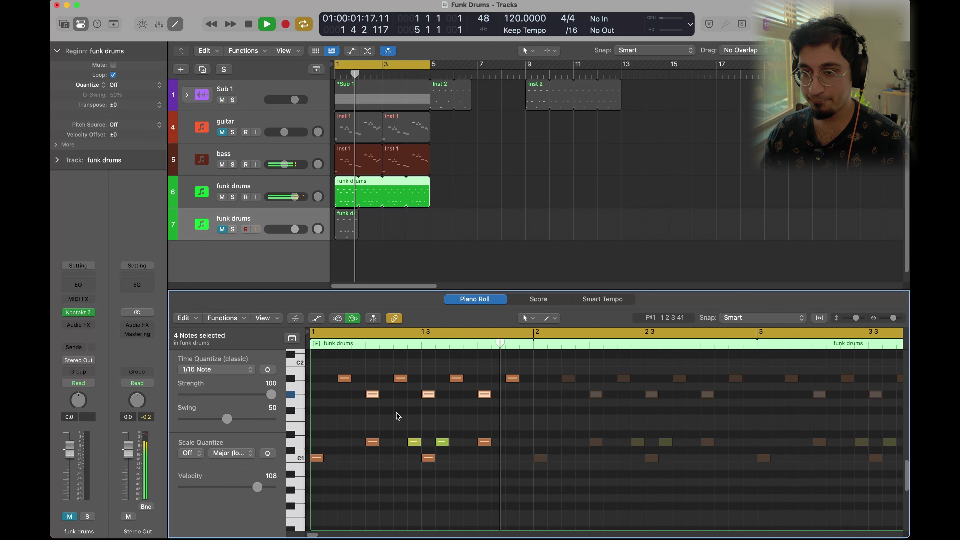
{"action": "left_click", "coordinate": [492, 395]}
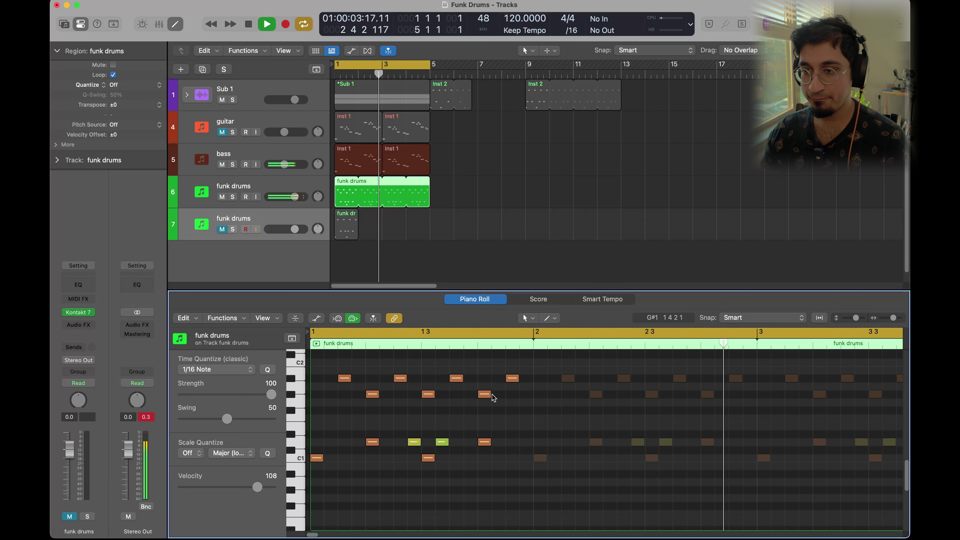
{"action": "left_click_drag", "start_coordinate": [373, 394], "coordinate": [319, 398], "text": "alt"}
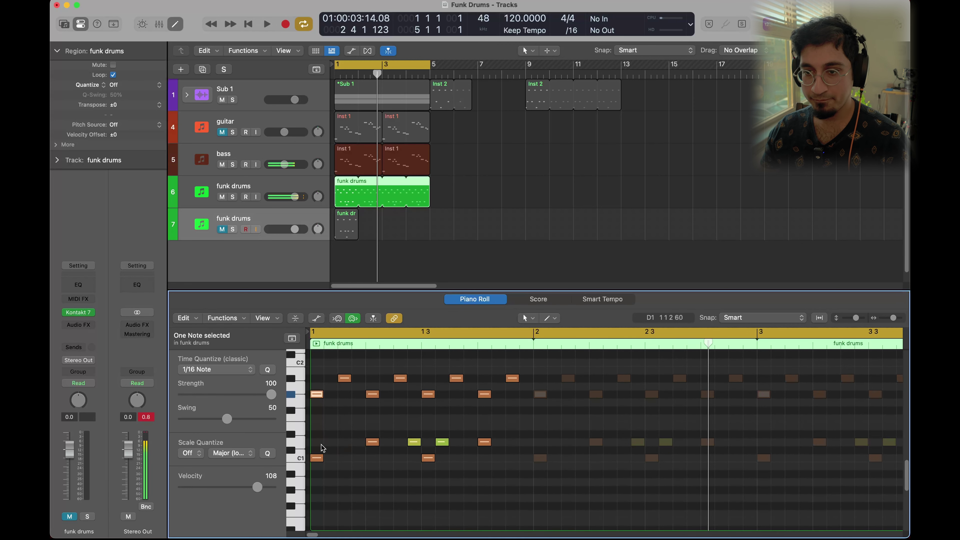
Copy the D1 notes on beats 2 and 4 up to E1 to layer them, and play the pattern.
{"action": "left_click", "coordinate": [295, 443]}
{"action": "key", "text": "space"}
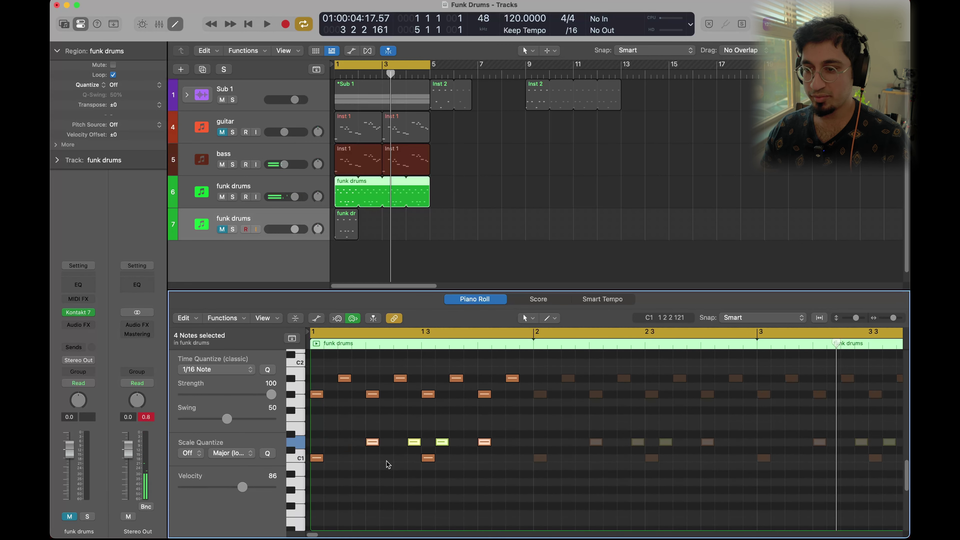
{"action": "left_click", "coordinate": [373, 442]}
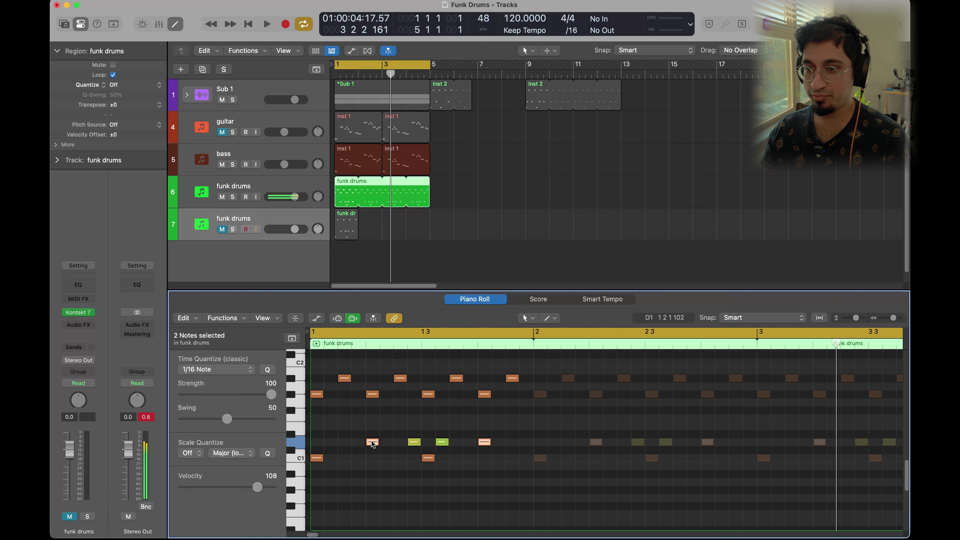
{"action": "mouse_move", "coordinate": [373, 442]}
{"action": "left_mouse_down"}
{"action": "mouse_move", "coordinate": [373, 426]}
{"action": "mouse_move", "coordinate": [373, 443]}
{"action": "left_mouse_up"}
{"action": "key", "text": "space"}
{"action": "key", "text": "space"}
{"action": "key", "text": "space"}
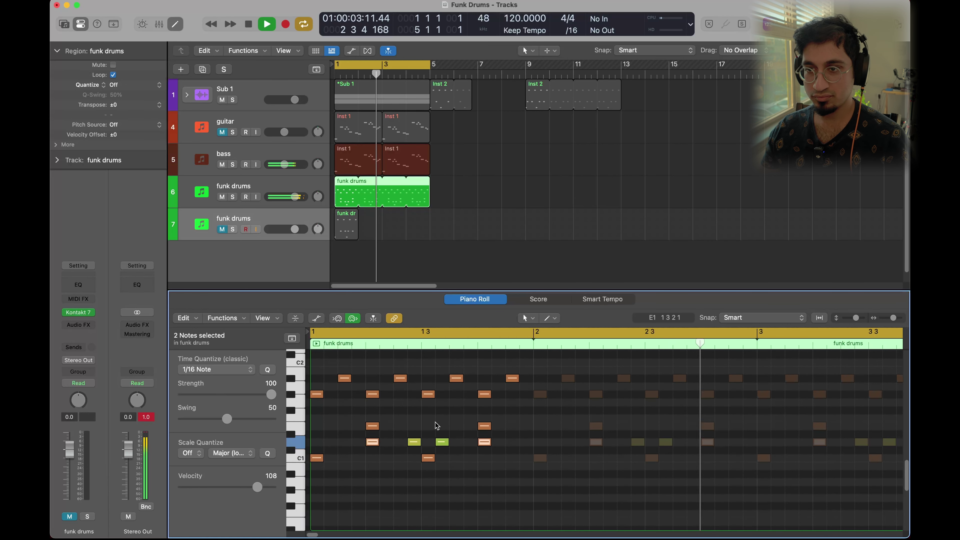
{"action": "key", "text": "space"}
Copy the layered one-bar region to bar 4 of the muted duplicate track and play the looped main region.
{"action": "left_click_drag", "start_coordinate": [429, 196], "coordinate": [416, 234]}
{"action": "key", "text": "l"}
{"action": "left_click_drag", "start_coordinate": [498, 236], "coordinate": [430, 237]}
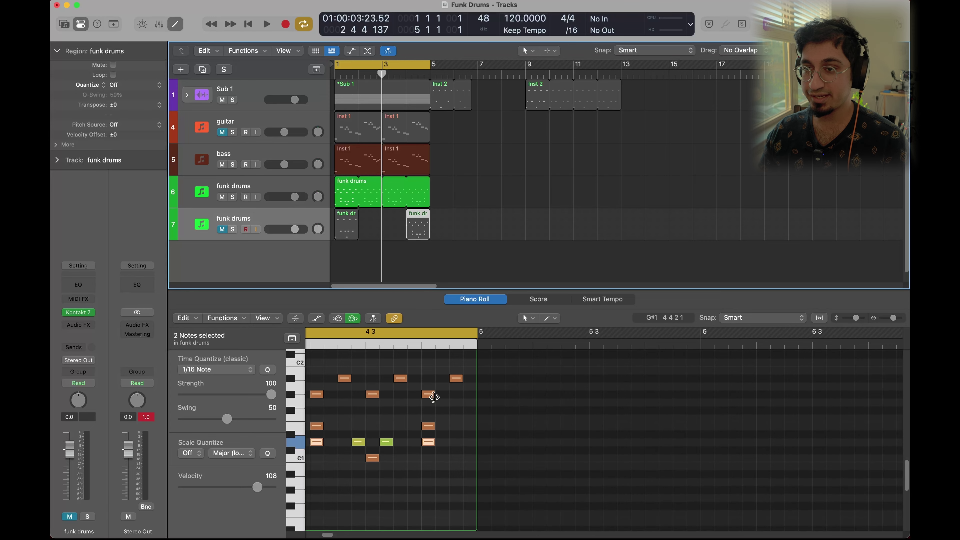
{"action": "key", "text": "space"}
{"action": "key", "text": "l"}
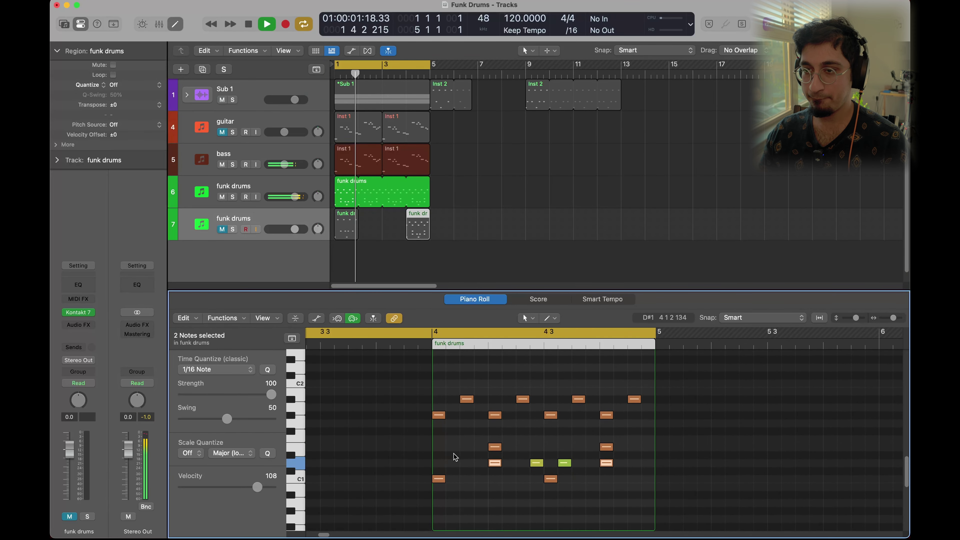
{"action": "key", "text": "space"}
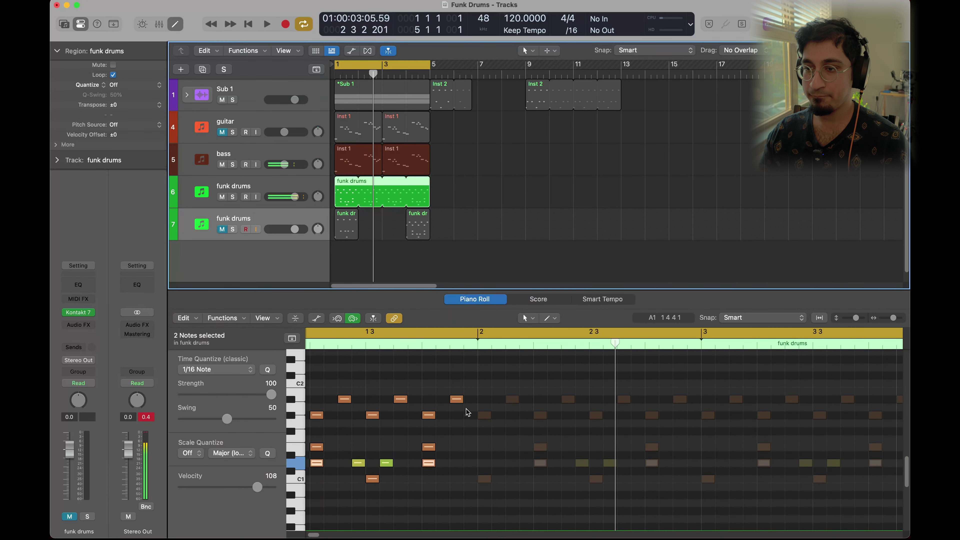
Replace the main funk drums region with the bar 1 backup from the muted track, loop it through bar 4 and play it.
{"action": "left_click_drag", "start_coordinate": [471, 389], "coordinate": [339, 397]}
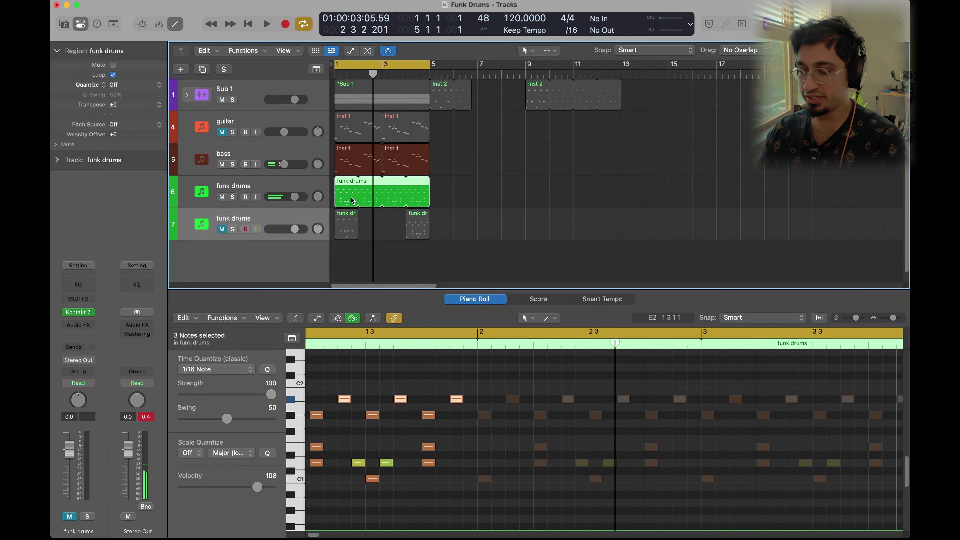
{"action": "key", "text": "Delete"}
{"action": "left_click_drag", "start_coordinate": [348, 229], "coordinate": [430, 184]}
{"action": "key", "text": "space"}
{"action": "scroll", "coordinate": [372, 435], "scroll_direction": "left", "scroll_amount": 3}
{"action": "scroll", "coordinate": [371, 434], "scroll_direction": "down", "scroll_amount": 3}
{"action": "scroll", "coordinate": [364, 419], "scroll_direction": "up", "scroll_amount": 2}
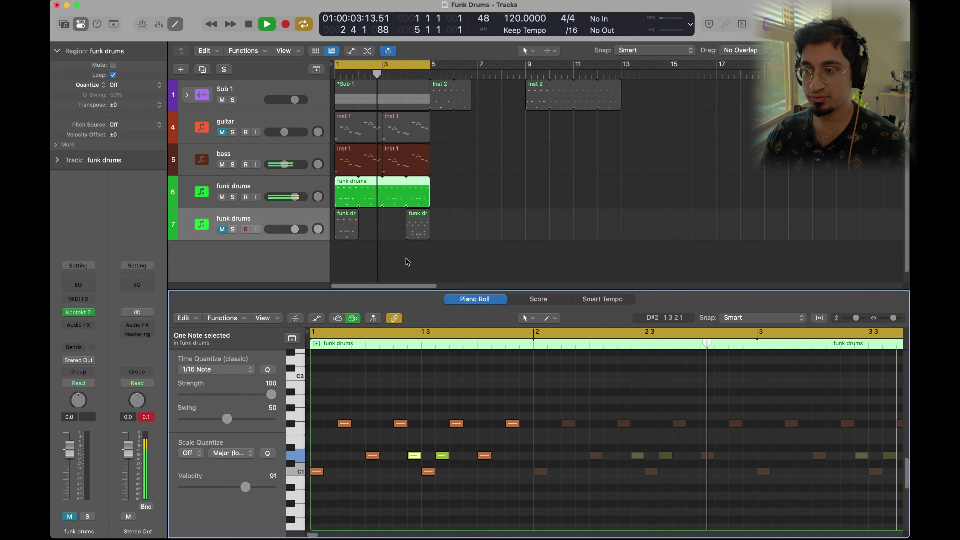
{"action": "key", "text": "space"}
Turn the one-bar pattern into an editable two-bar region on the main funk drums track and loop it through bar 4.
{"action": "left_click", "coordinate": [456, 196]}
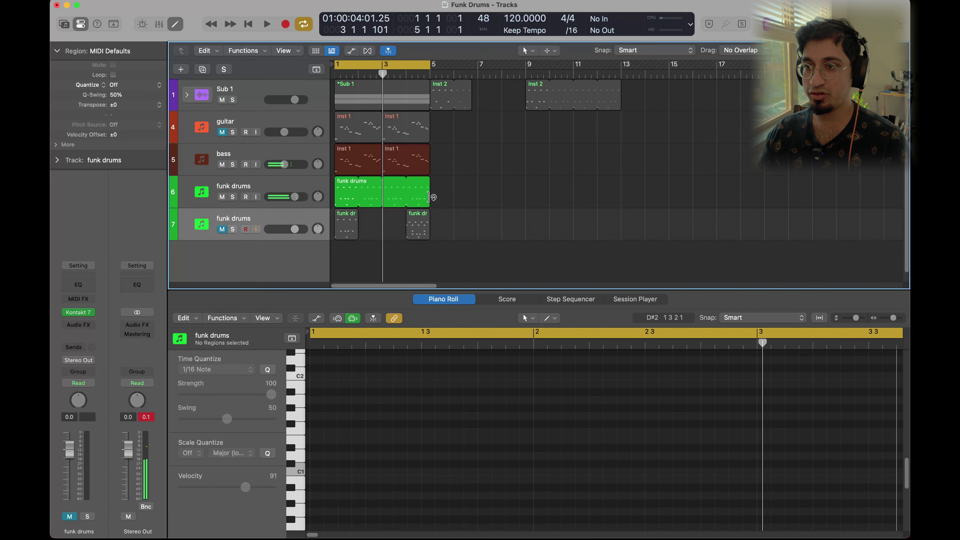
{"action": "mouse_move", "coordinate": [429, 197]}
{"action": "left_mouse_down"}
{"action": "mouse_move", "coordinate": [361, 200]}
{"action": "mouse_move", "coordinate": [400, 204]}
{"action": "mouse_move", "coordinate": [430, 188]}
{"action": "left_mouse_up"}
{"action": "left_click", "coordinate": [362, 201]}
{"action": "key", "text": "Delete"}
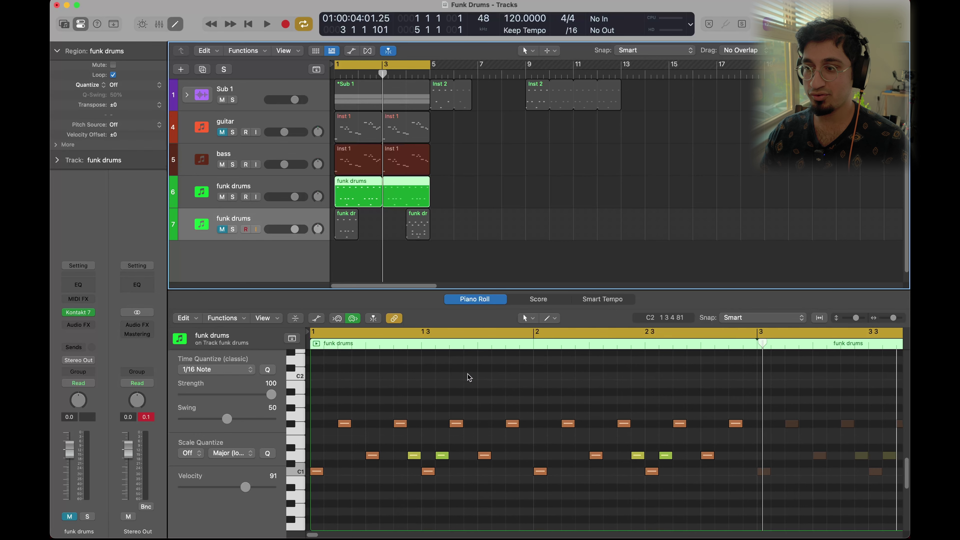
{"action": "scroll", "coordinate": [454, 446], "scroll_direction": "down", "scroll_amount": 2}
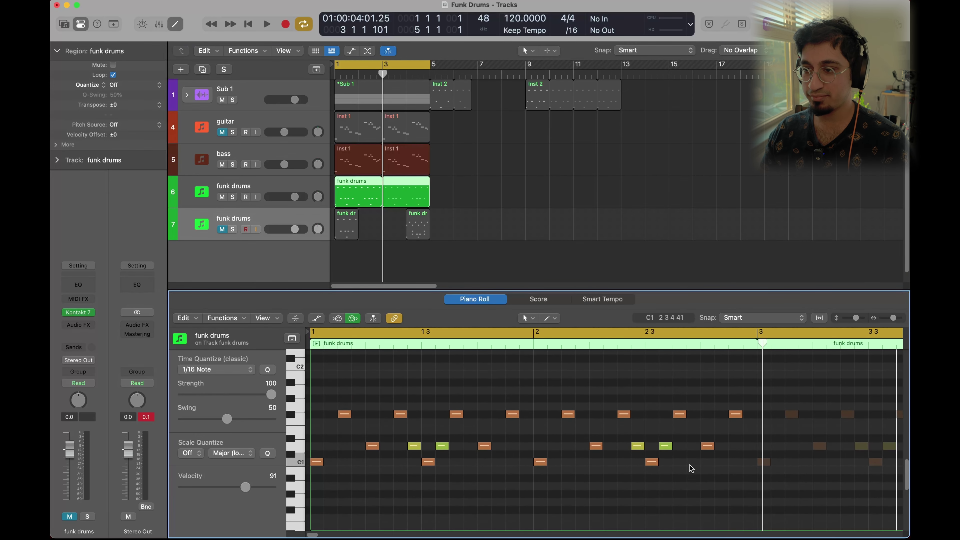
Move the last F#1 note of bar 2 up to A#1 and play the two-bar pattern.
{"action": "key", "text": "space"}
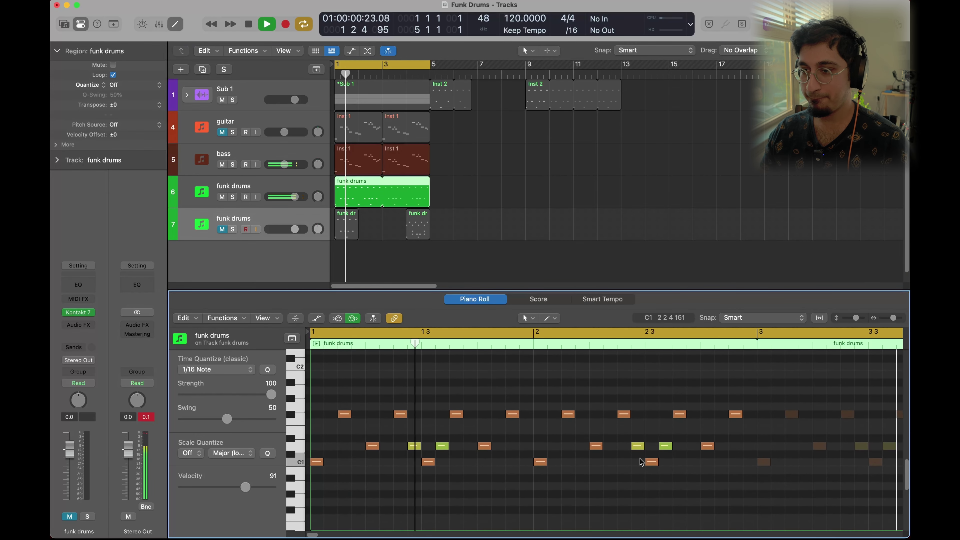
{"action": "scroll", "coordinate": [650, 454], "scroll_direction": "down", "scroll_amount": 2}
{"action": "scroll", "coordinate": [650, 454], "scroll_direction": "right", "scroll_amount": 1}
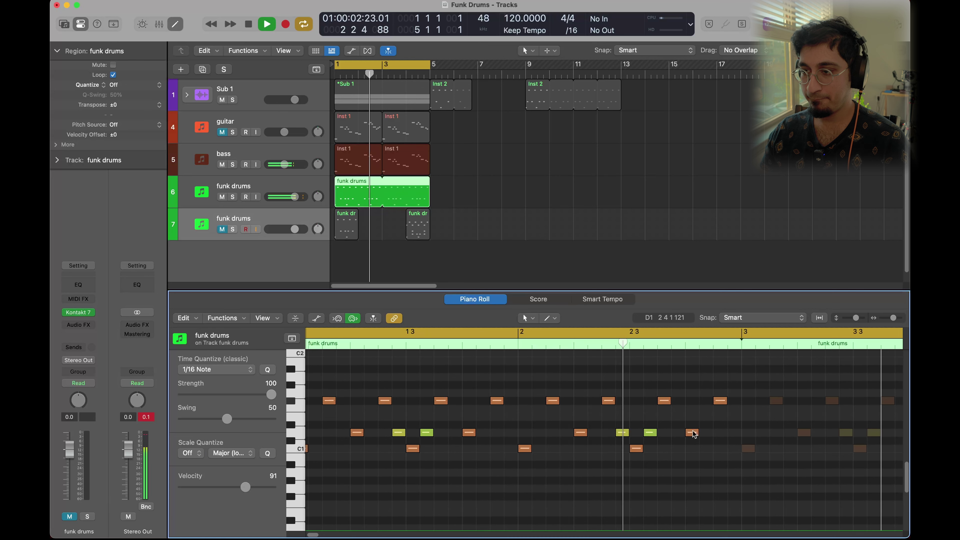
{"action": "key", "text": "space"}
{"action": "left_click_drag", "start_coordinate": [721, 401], "coordinate": [720, 370]}
{"action": "key", "text": "space"}
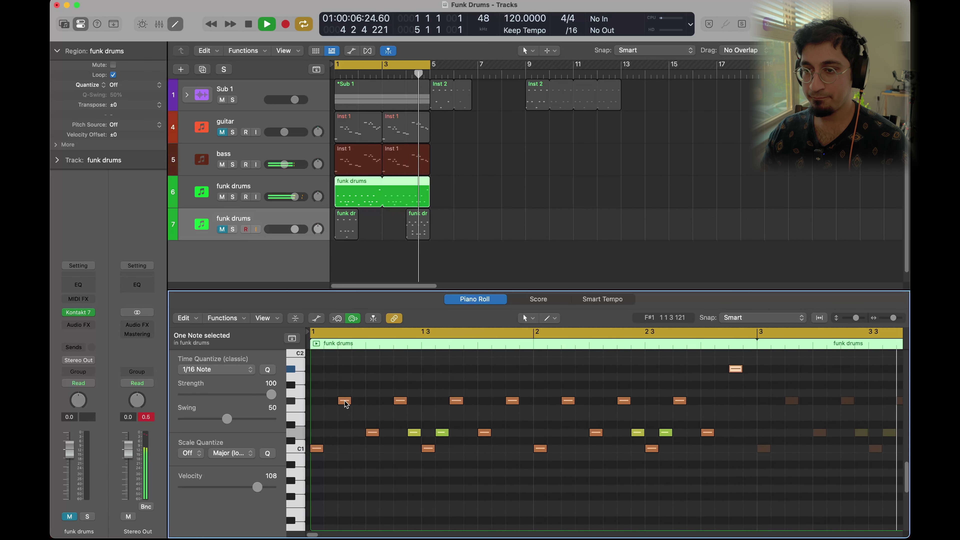
Copy the first F#1 note to G#1 on beat 1 of bar 1 and listen to the loop.
{"action": "left_click_drag", "start_coordinate": [345, 404], "coordinate": [317, 388]}
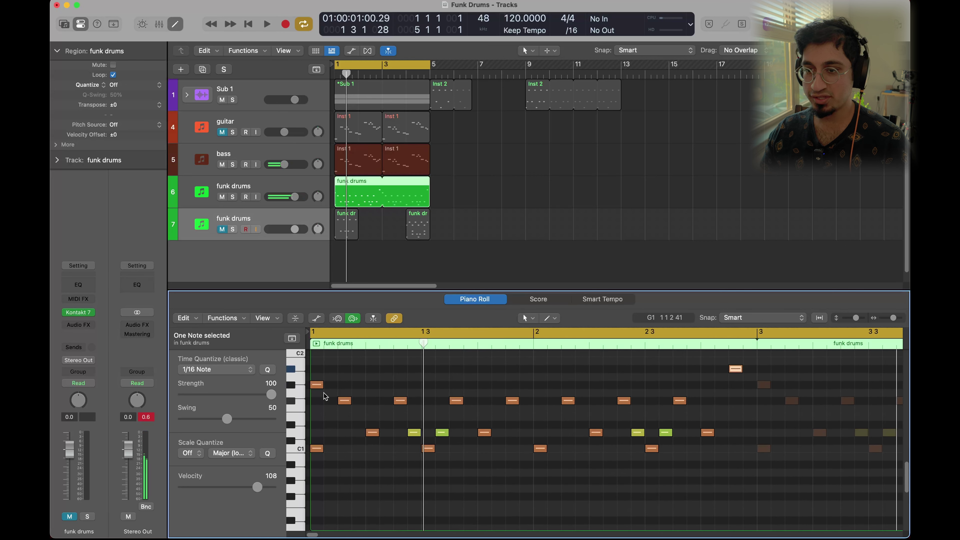
{"action": "key", "text": "space"}
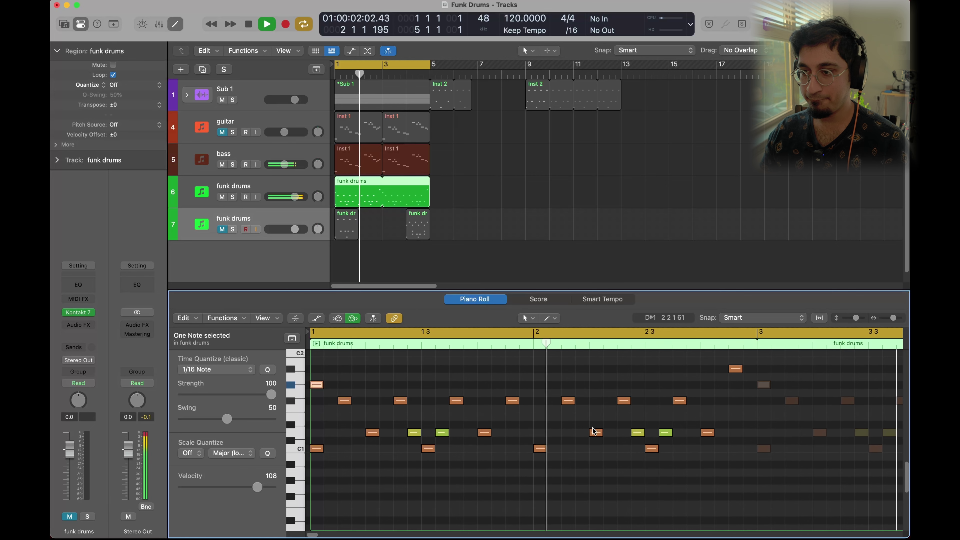
{"action": "mouse_move", "coordinate": [593, 431]}
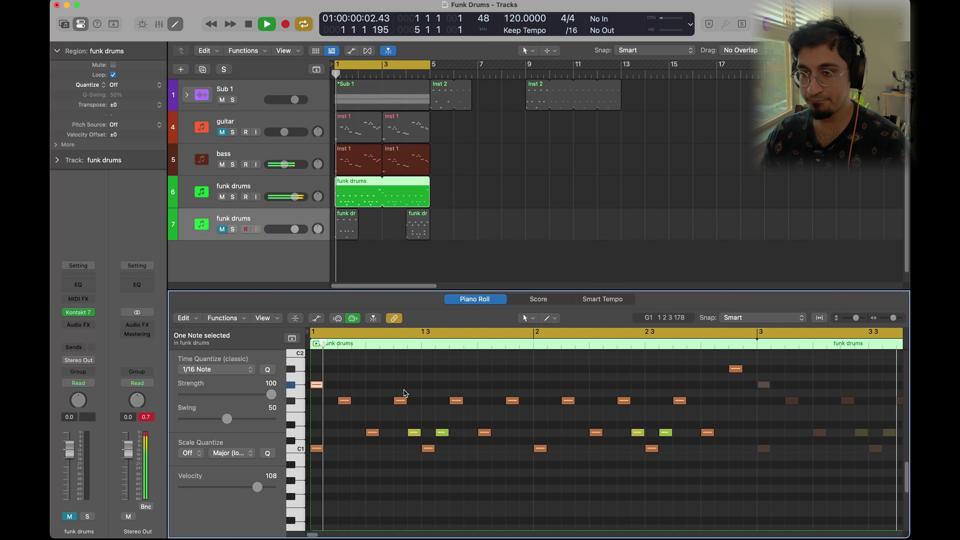
{"action": "key", "text": "space"}
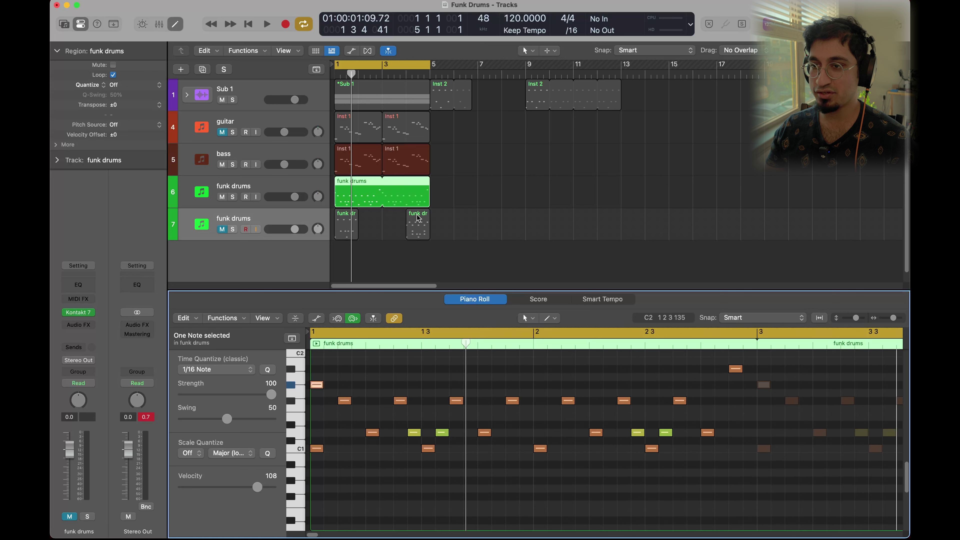
Unloop the two-bar region and copy it to bars 2 and 3 of the muted duplicate track.
{"action": "left_click", "coordinate": [422, 200]}
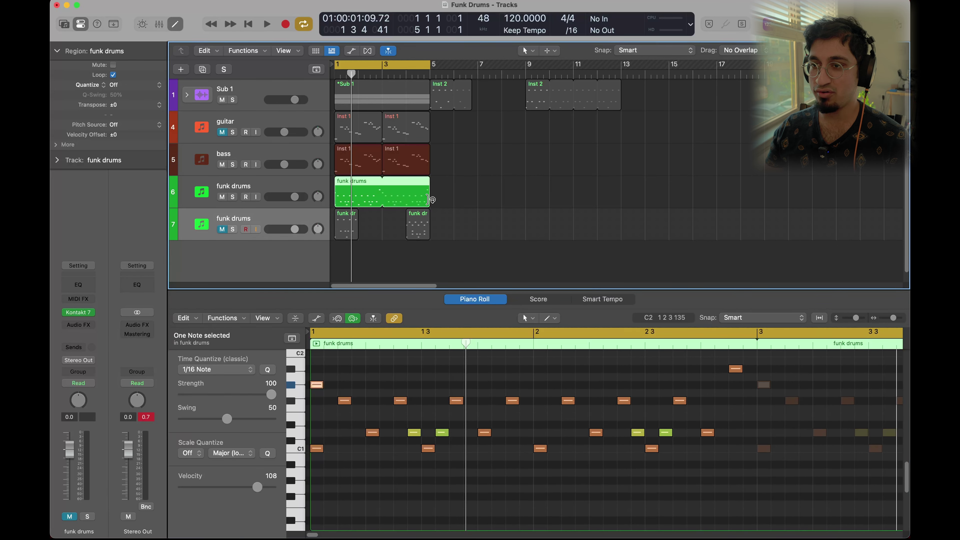
{"action": "left_click_drag", "start_coordinate": [431, 200], "coordinate": [377, 218]}
{"action": "left_click", "coordinate": [355, 199]}
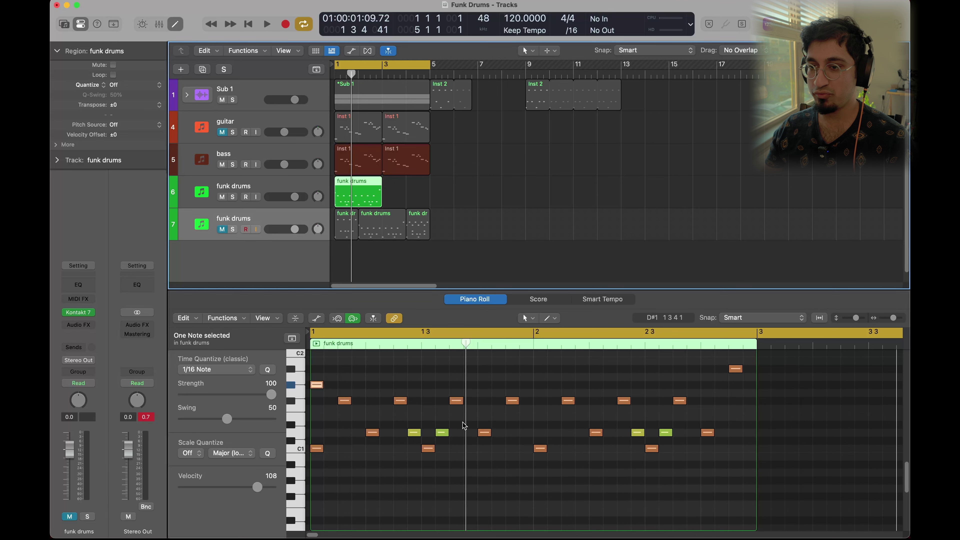
Transpose the seven F#1 hi-hat notes up to D#2 and play the two-bar pattern.
{"action": "scroll", "coordinate": [697, 412], "scroll_direction": "up", "scroll_amount": 1}
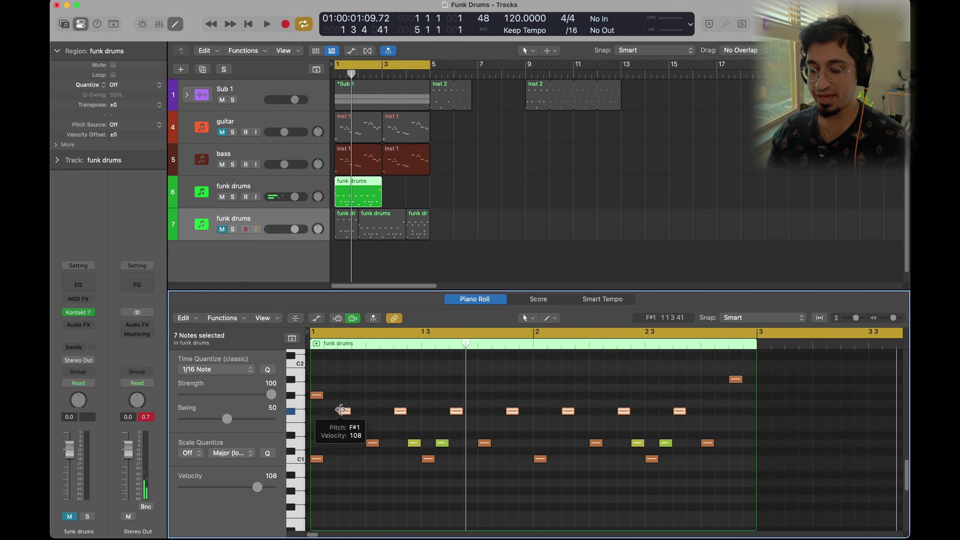
{"action": "key", "text": "alt+Up"}
{"action": "key", "text": "alt+Up"}
{"action": "key", "text": "alt+Up"}
{"action": "key", "text": "alt+Up"}
{"action": "key", "text": "alt+Up"}
{"action": "key", "text": "alt+Up"}
{"action": "key", "text": "alt+Up"}
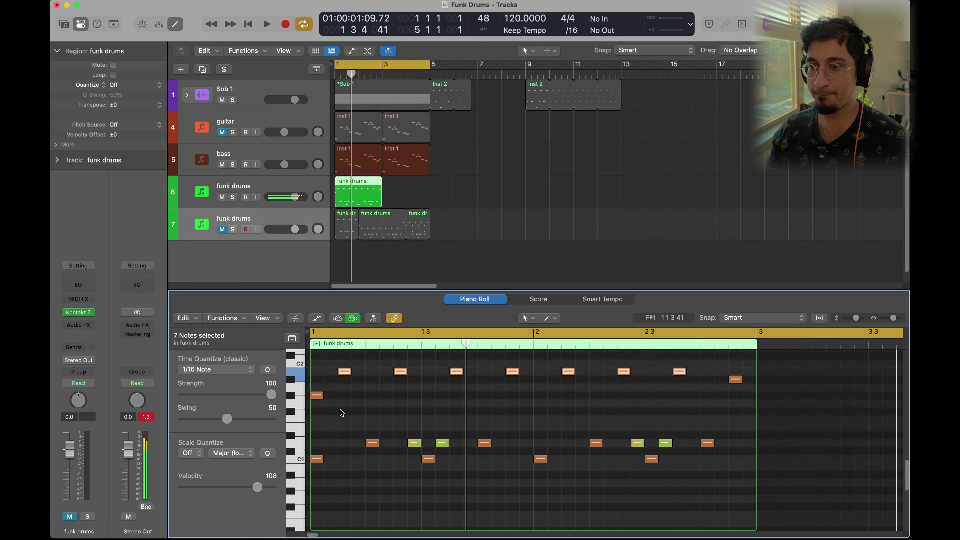
{"action": "key", "text": "alt+Down"}
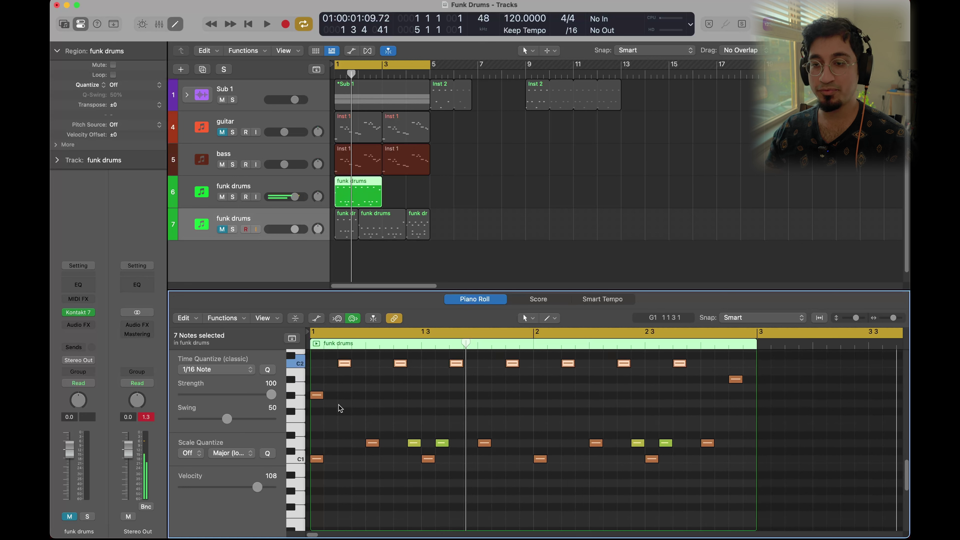
{"action": "key", "text": "alt+Up"}
{"action": "key", "text": "alt+Up"}
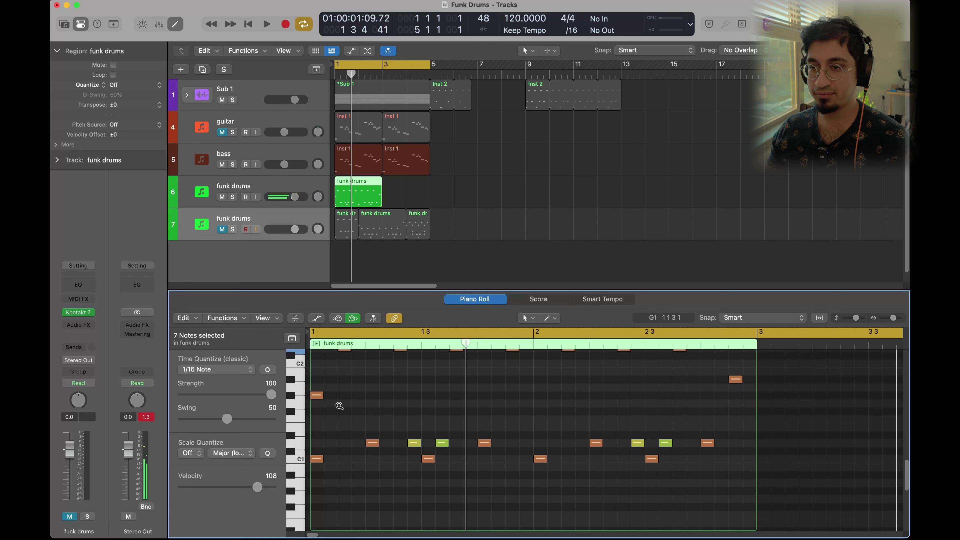
{"action": "key", "text": "space"}
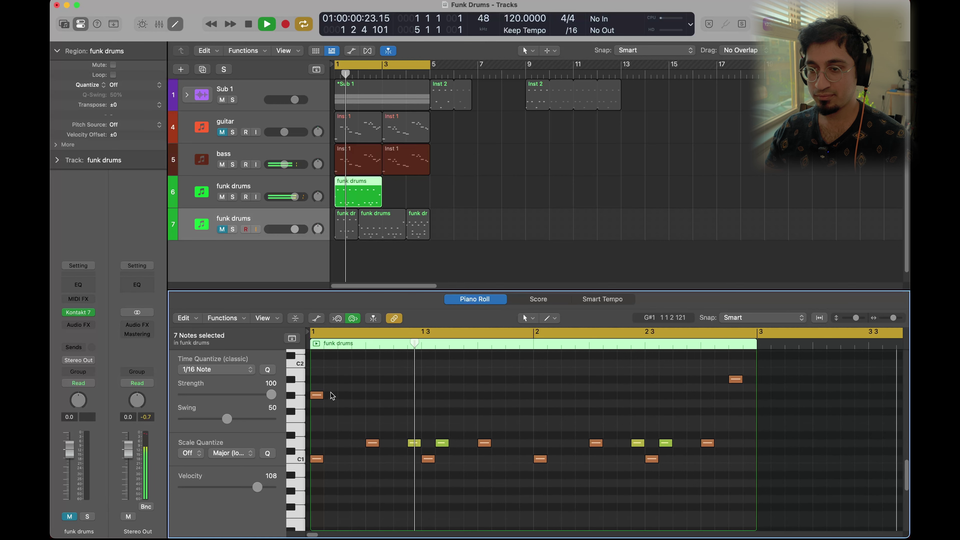
Delete the G#1 note on beat 1 of bar 1 and the A#1 note at the end of bar 2.
{"action": "left_click", "coordinate": [317, 395]}
{"action": "key", "text": "BackSpace"}
{"action": "left_click", "coordinate": [735, 379]}
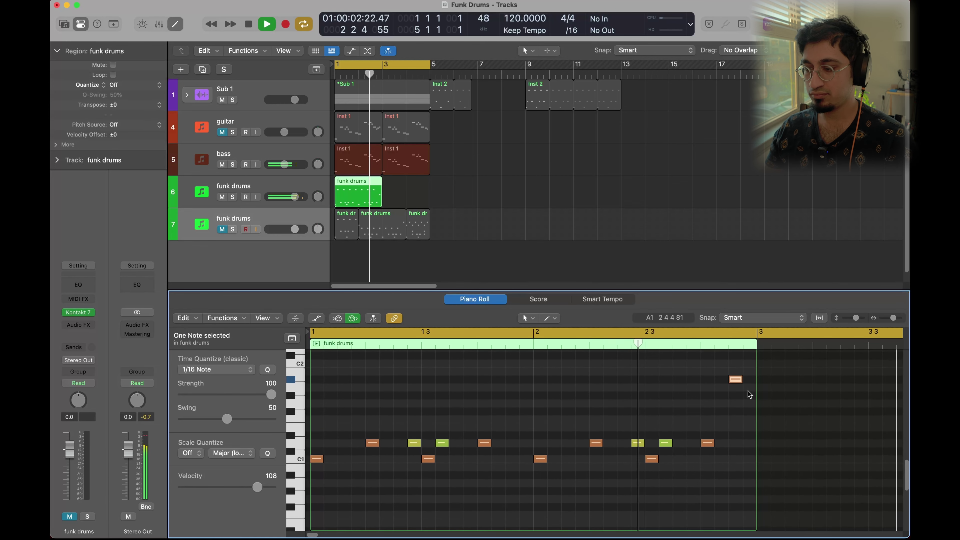
{"action": "key", "text": "BackSpace"}
{"action": "scroll", "coordinate": [702, 392], "scroll_direction": "up", "scroll_amount": 3}
{"action": "key", "text": "space"}
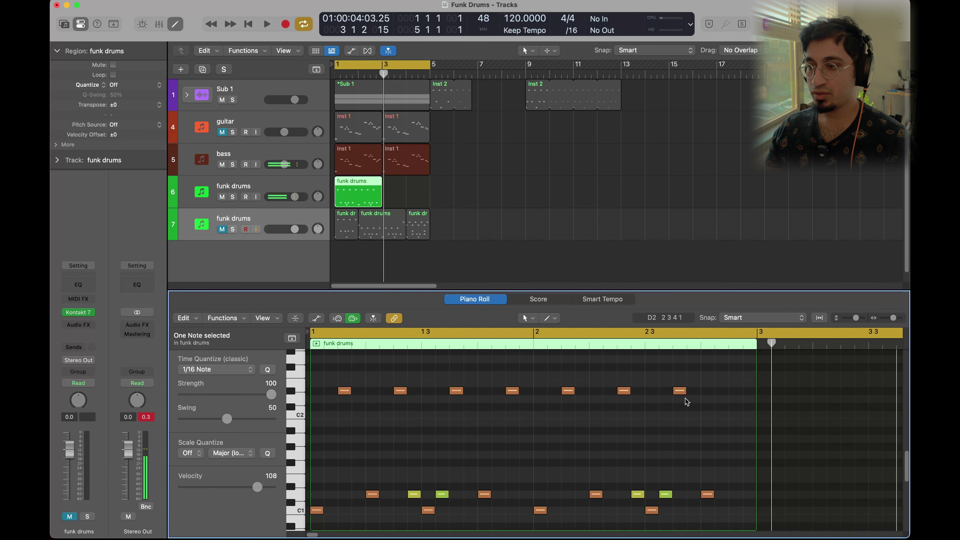
Copy the off-beat D#2 notes to fill every eighth note of both bars and play the pattern.
{"action": "left_click_drag", "start_coordinate": [679, 390], "coordinate": [317, 393]}
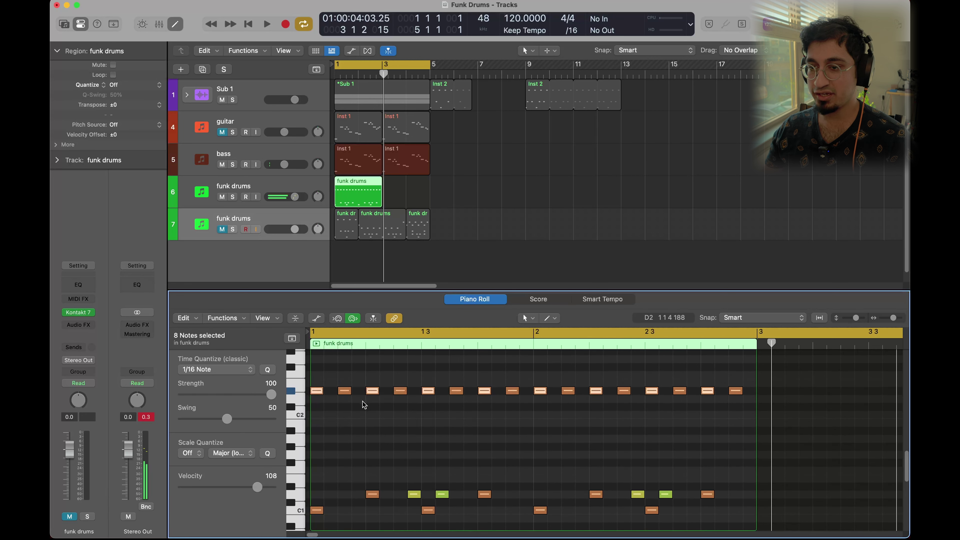
{"action": "key", "text": "space"}
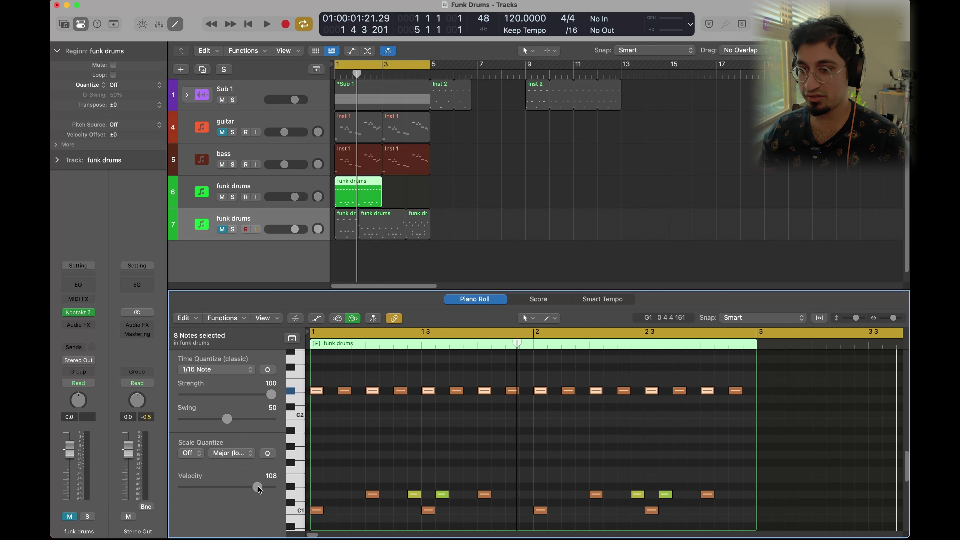
Try velocities of 125 and 86 on the eight on-beat D#2 notes while playing the pattern.
{"action": "key", "text": "space"}
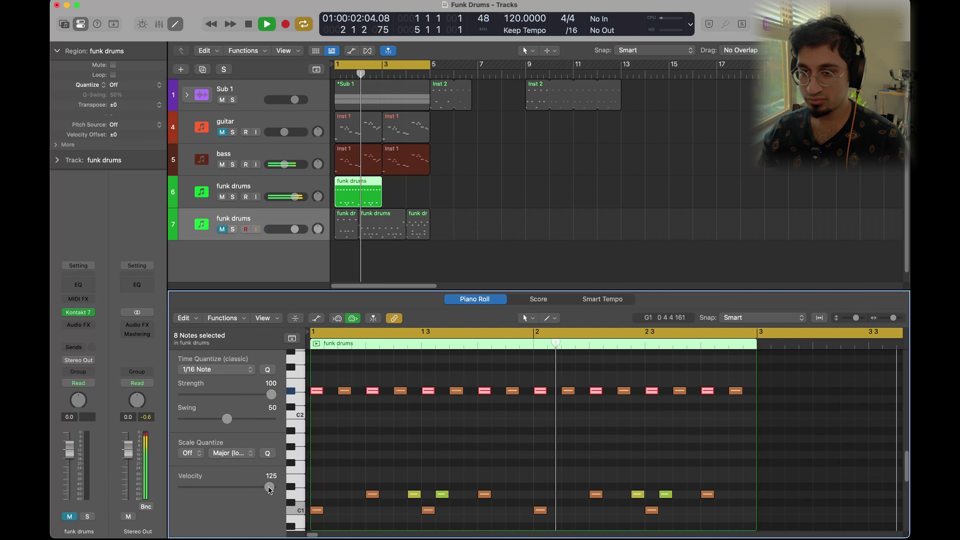
{"action": "key", "text": "space"}
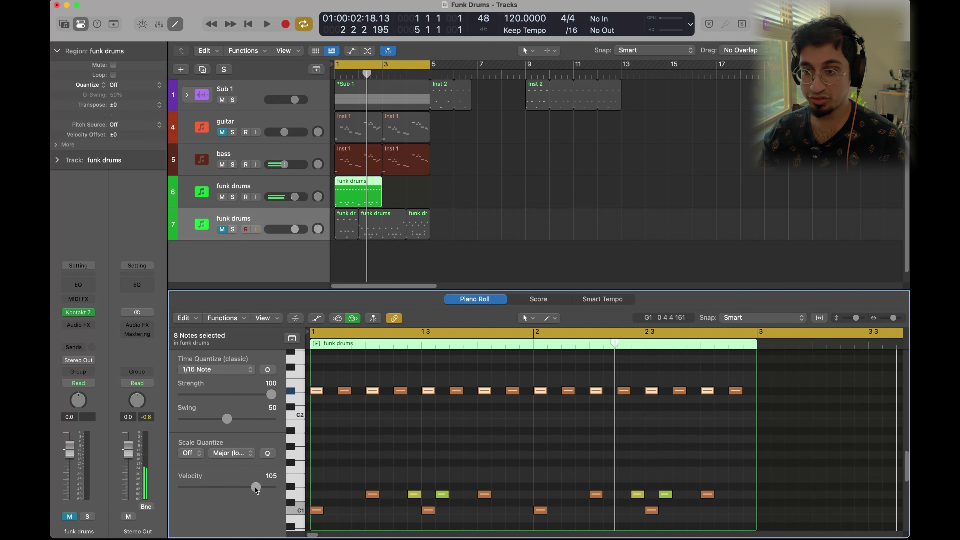
{"action": "left_click_drag", "start_coordinate": [245, 488], "coordinate": [241, 488]}
{"action": "key", "text": "space"}
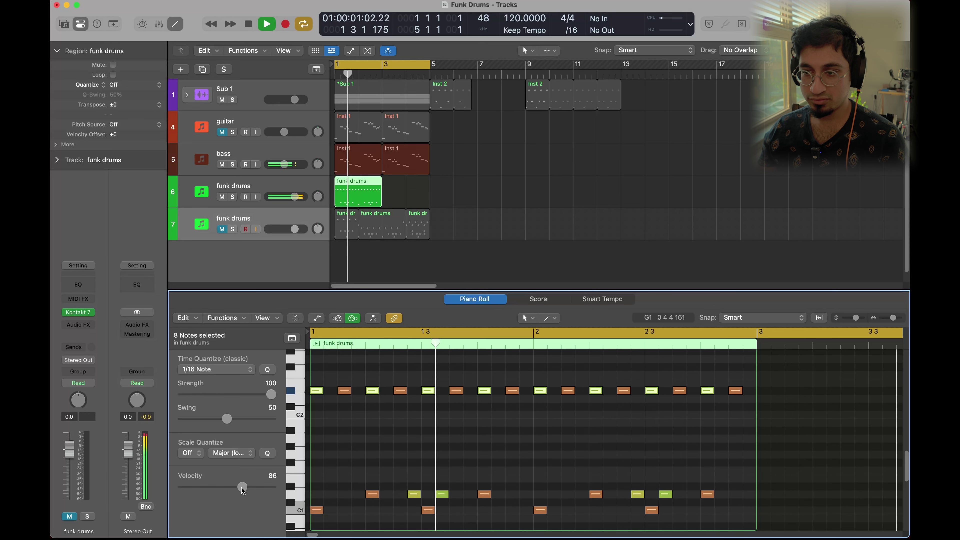
{"action": "key", "text": "space"}
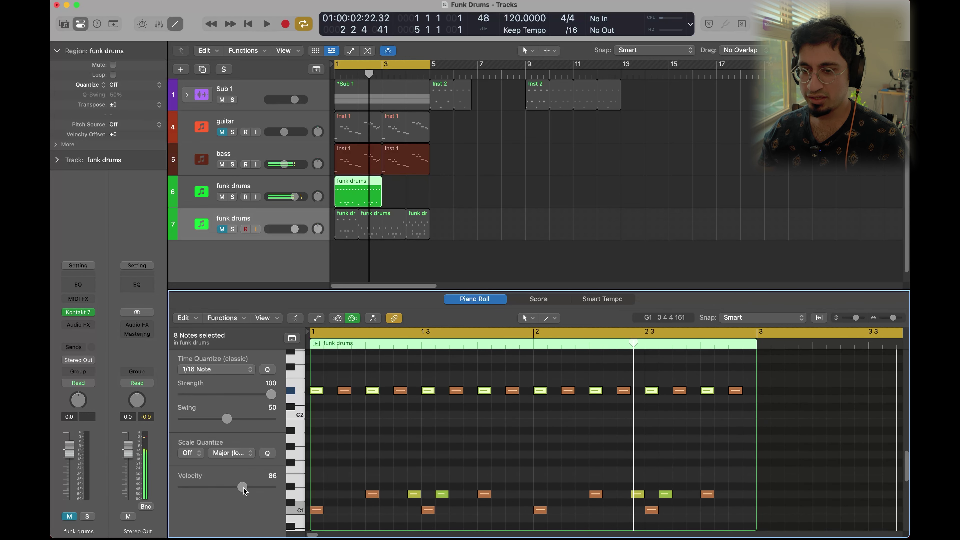
Raise the velocity of the eight on-beat D#2 notes to 127 and listen to the pattern.
{"action": "left_click_drag", "start_coordinate": [244, 489], "coordinate": [264, 489]}
{"action": "key", "text": "space"}
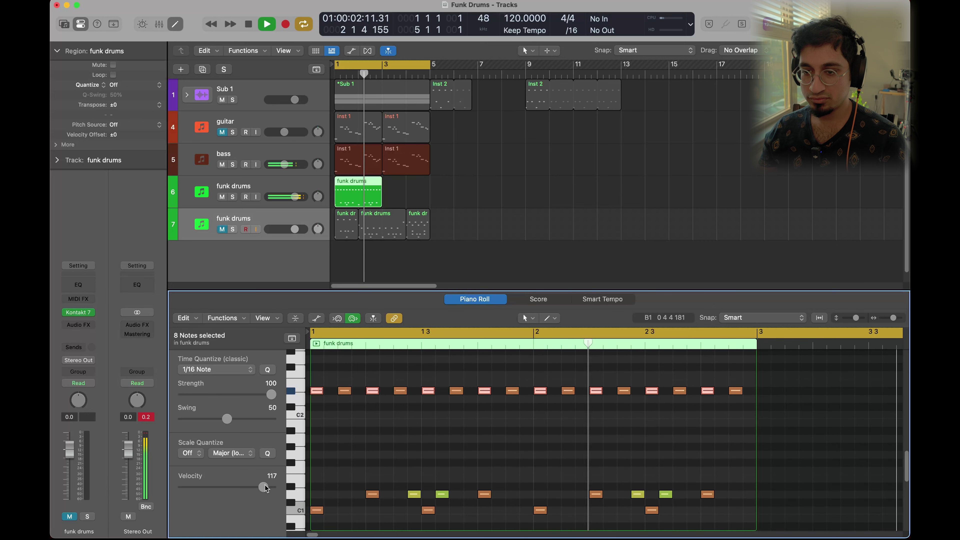
{"action": "left_click_drag", "start_coordinate": [264, 488], "coordinate": [274, 491]}
{"action": "key", "text": "space"}
{"action": "key", "text": "space"}
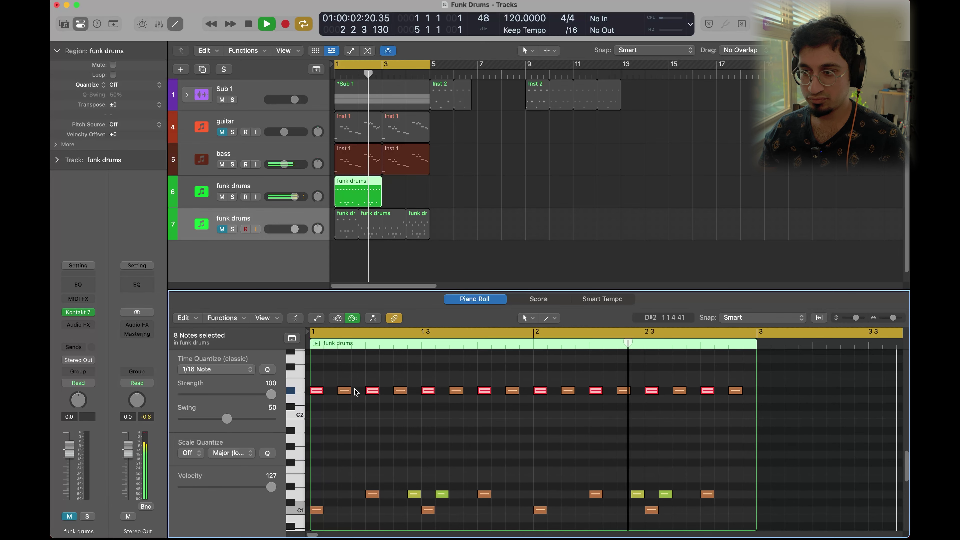
{"action": "key", "text": "space"}
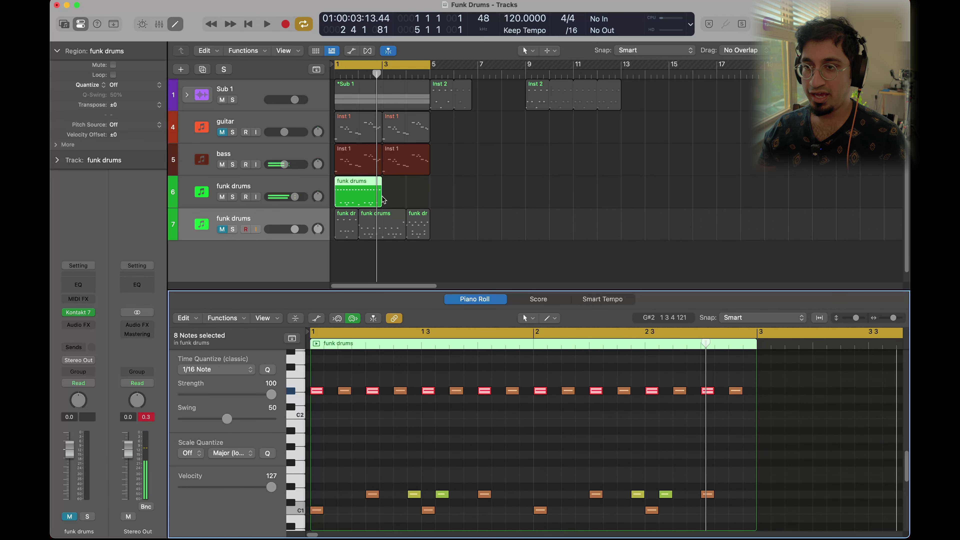
Copy the two-bar region to bar 3, move its on-beat D#2 notes up to F2 and play it back.
{"action": "left_click_drag", "start_coordinate": [377, 193], "coordinate": [418, 194]}
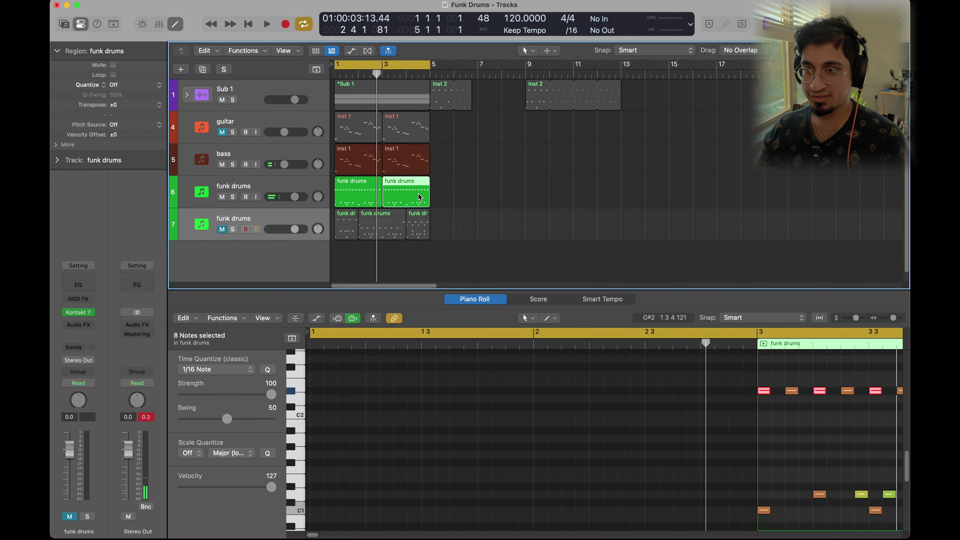
{"action": "scroll", "coordinate": [828, 449], "scroll_direction": "right", "scroll_amount": 9}
{"action": "scroll", "coordinate": [828, 449], "scroll_direction": "up", "scroll_amount": 2}
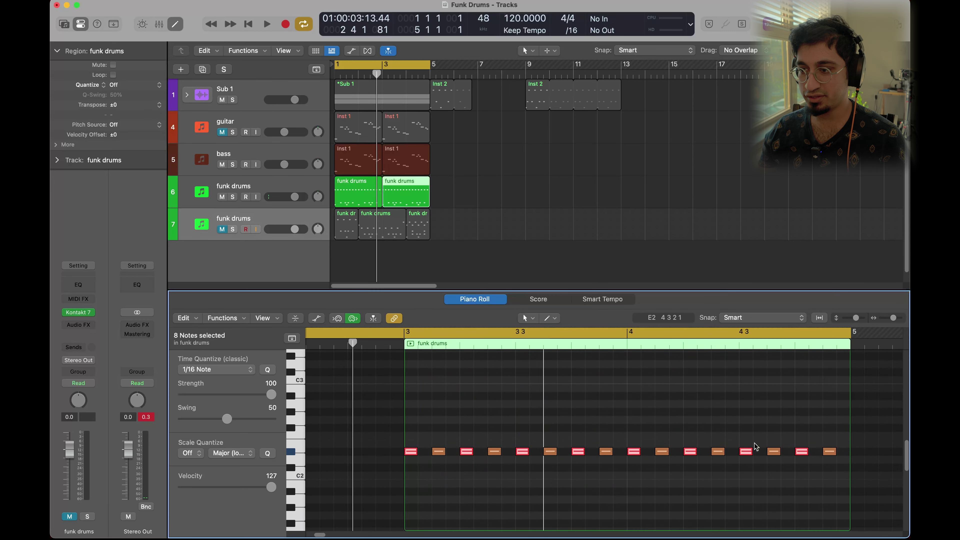
{"action": "mouse_move", "coordinate": [413, 454]}
{"action": "left_mouse_down"}
{"action": "mouse_move", "coordinate": [414, 428]}
{"action": "mouse_move", "coordinate": [424, 442]}
{"action": "left_mouse_up"}
{"action": "key", "text": "space"}
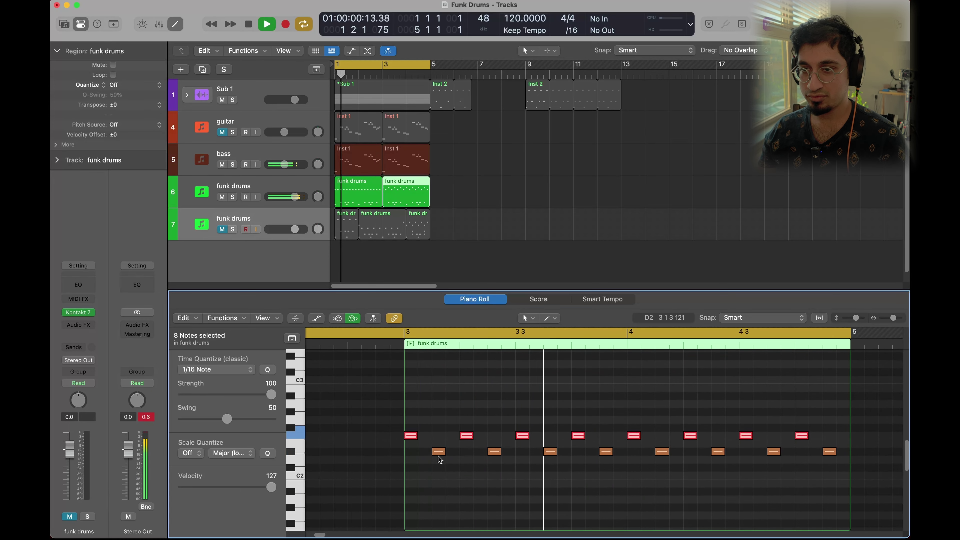
Join the first pattern, looped through bar 3, with the F2 variation trimmed to bar 4 into one four-bar region.
{"action": "left_click", "coordinate": [455, 226]}
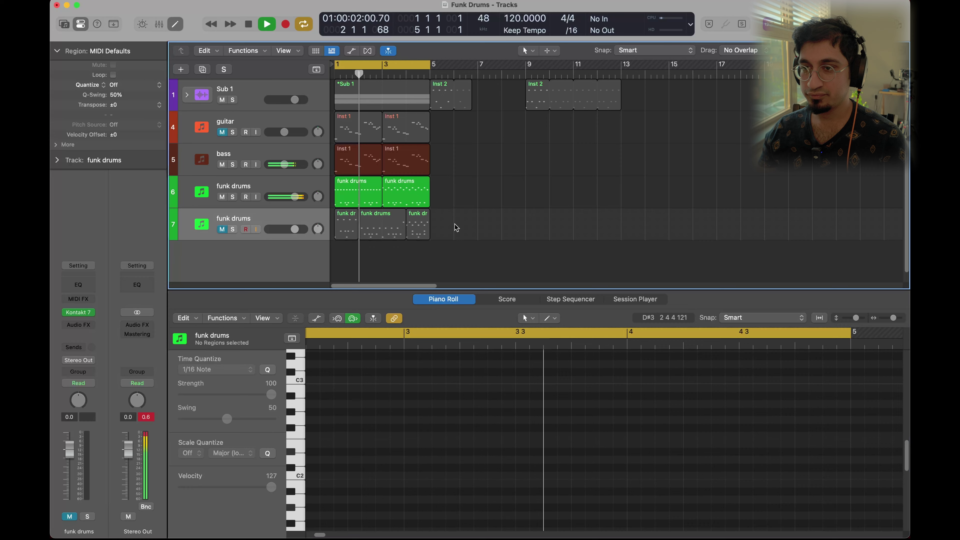
{"action": "left_click", "coordinate": [413, 196]}
{"action": "left_click", "coordinate": [368, 192], "text": "shift"}
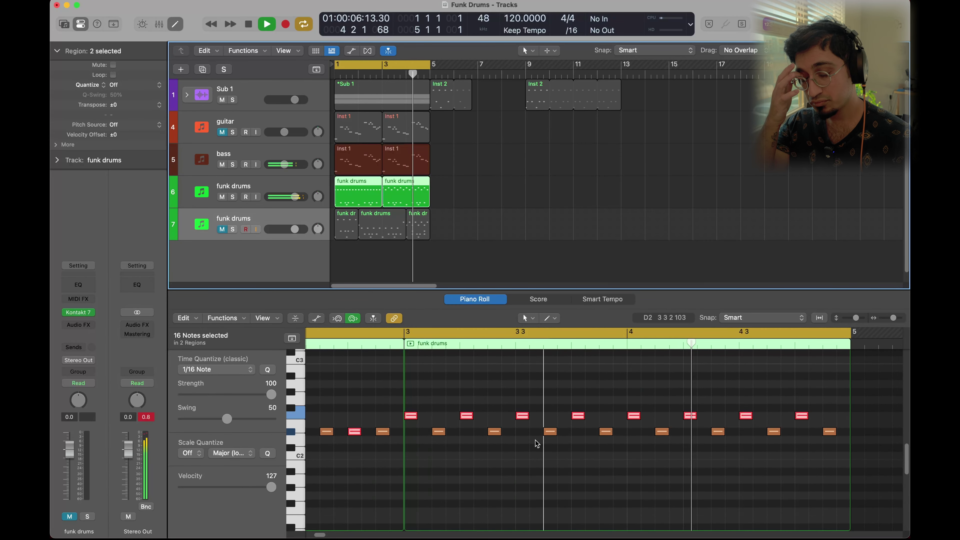
{"action": "key", "text": "space"}
{"action": "left_click", "coordinate": [452, 193]}
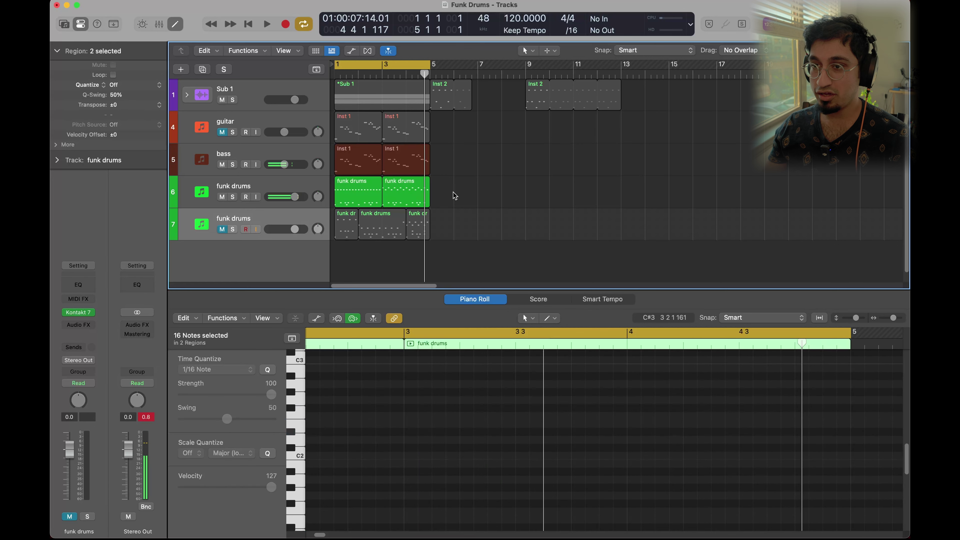
{"action": "left_click_drag", "start_coordinate": [387, 196], "coordinate": [407, 184]}
{"action": "key", "text": "space"}
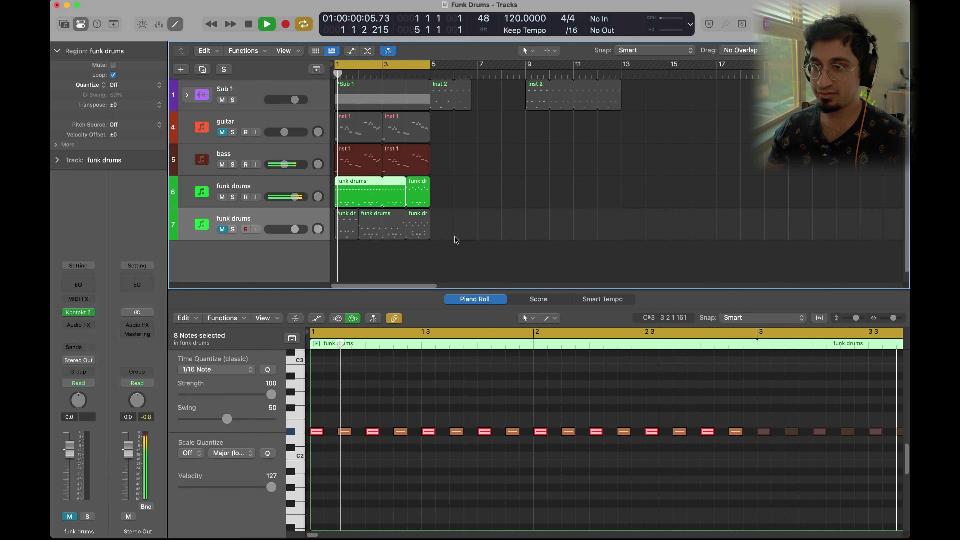
{"action": "key", "text": "super+j"}
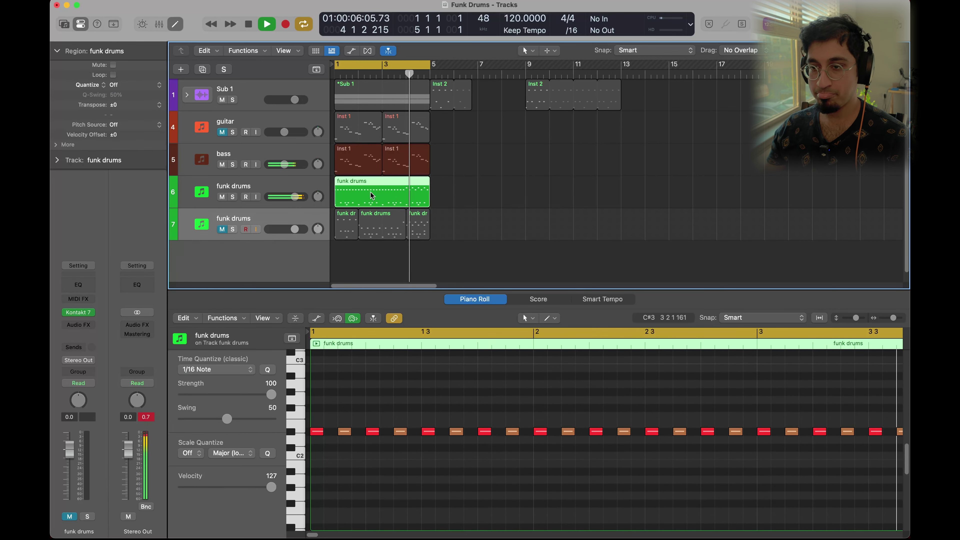
{"action": "key", "text": "space"}
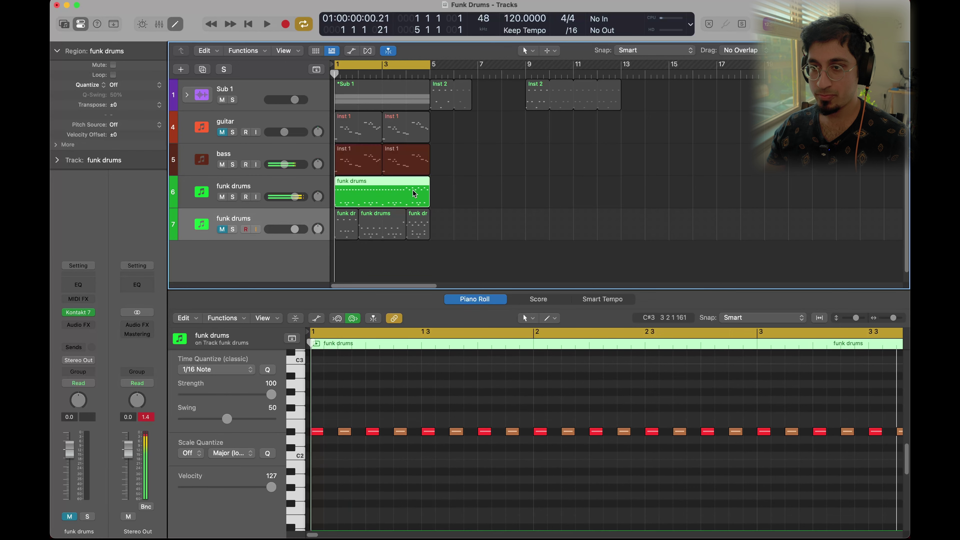
Compare velocities of 127 and 108 on the four off-beat D#2 notes of bar 4 by playing that bar.
{"action": "scroll", "coordinate": [618, 410], "scroll_direction": "right", "scroll_amount": 10}
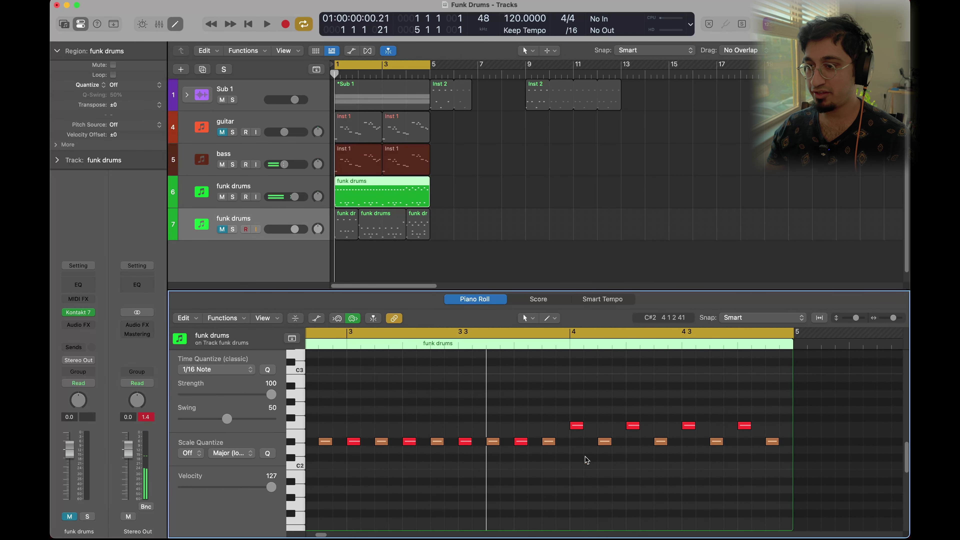
{"action": "left_click_drag", "start_coordinate": [585, 453], "coordinate": [764, 446]}
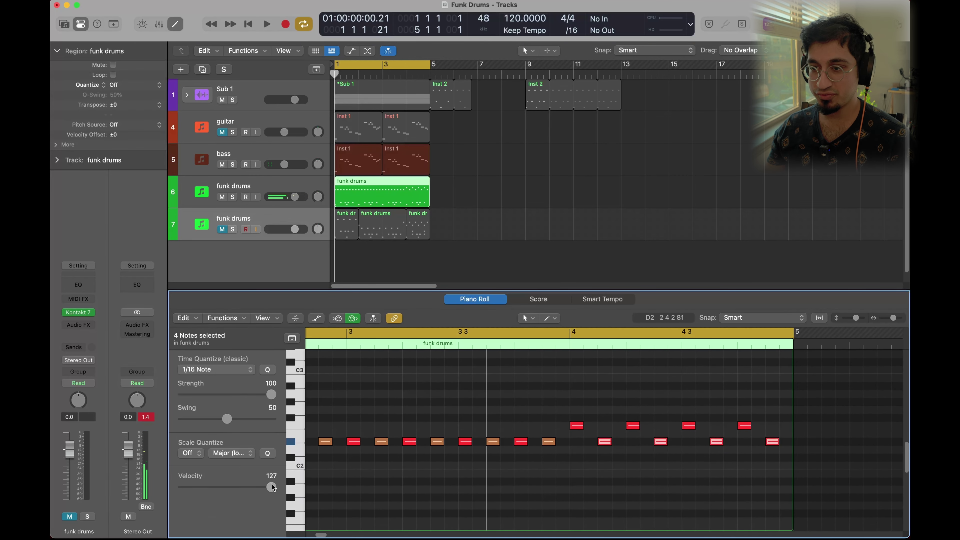
{"action": "left_click", "coordinate": [539, 337]}
{"action": "key", "text": "space"}
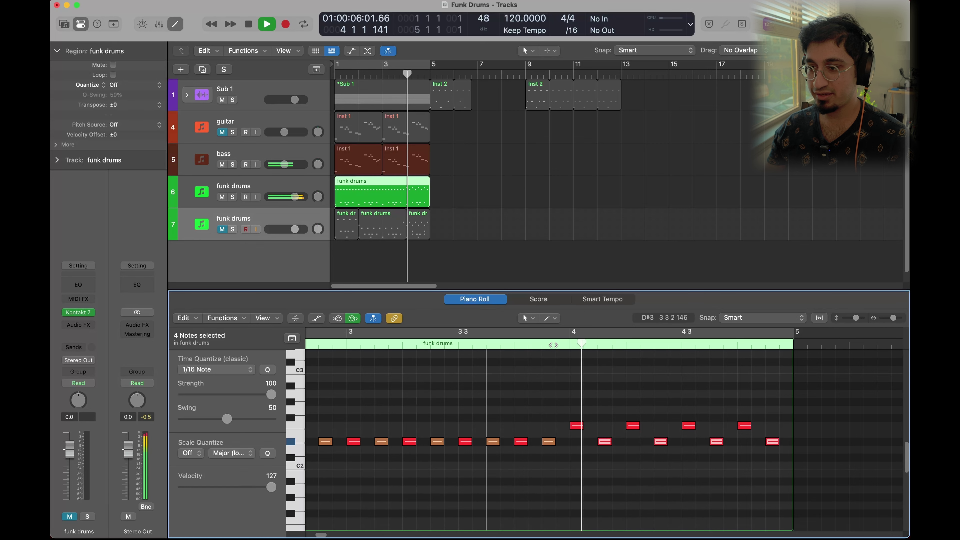
{"action": "key", "text": "space"}
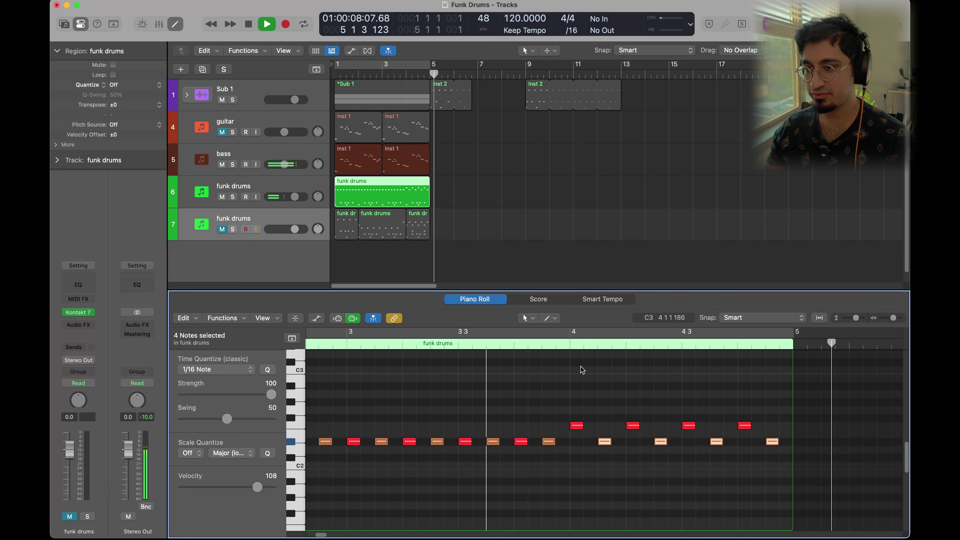
{"action": "left_click", "coordinate": [542, 345]}
{"action": "key", "text": "space"}
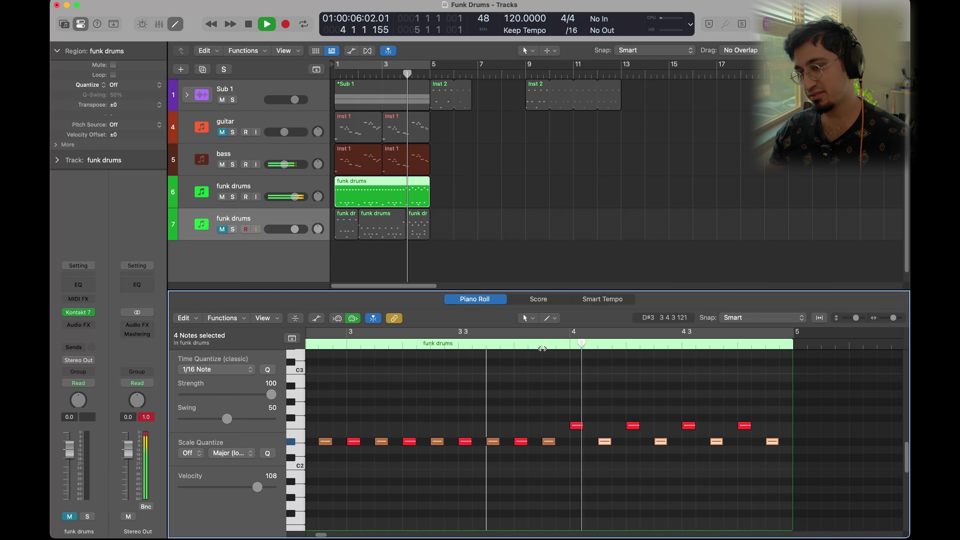
{"action": "key", "text": "space"}
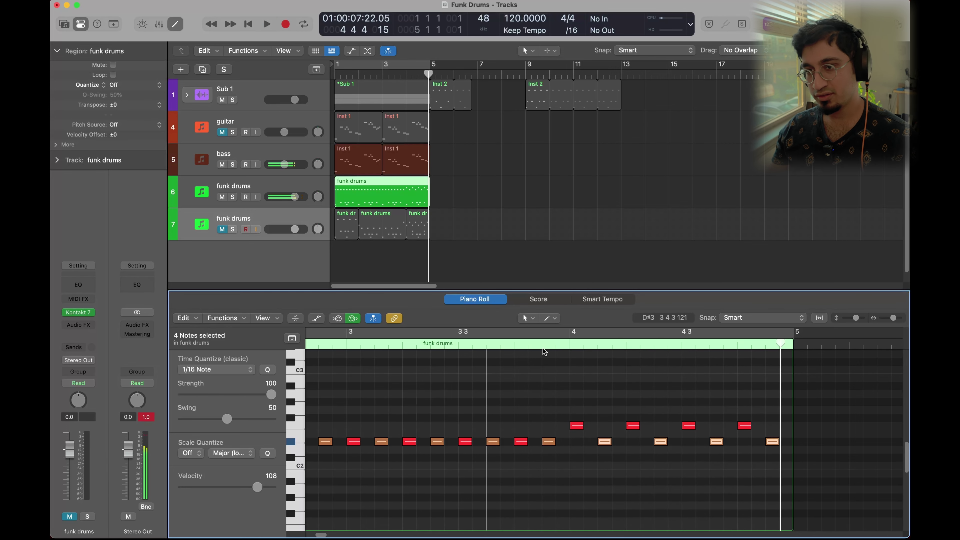
Copy the four-bar region onto the muted duplicate track at bar 5 and place the one-bar variation at bar 9.
{"action": "left_click_drag", "start_coordinate": [359, 194], "coordinate": [478, 222]}
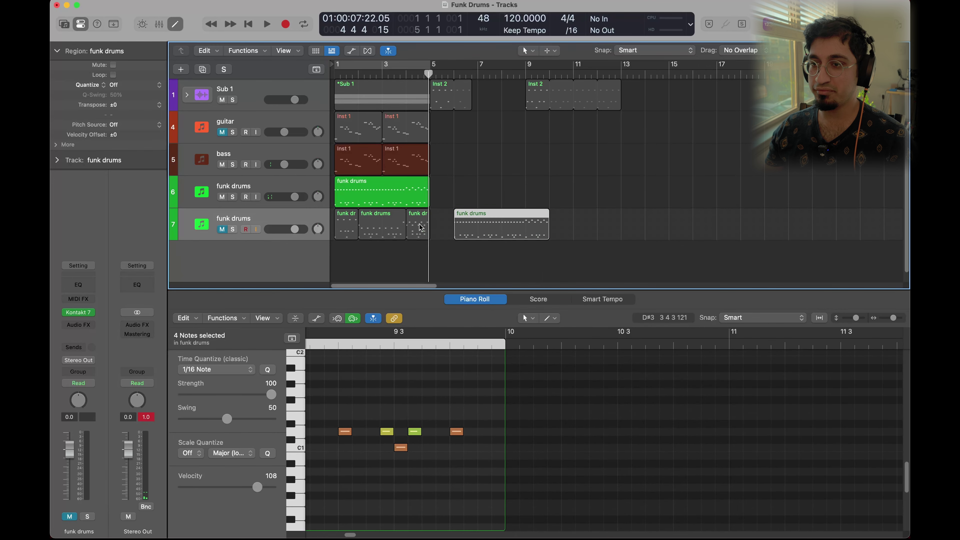
{"action": "left_click_drag", "start_coordinate": [419, 226], "coordinate": [561, 222]}
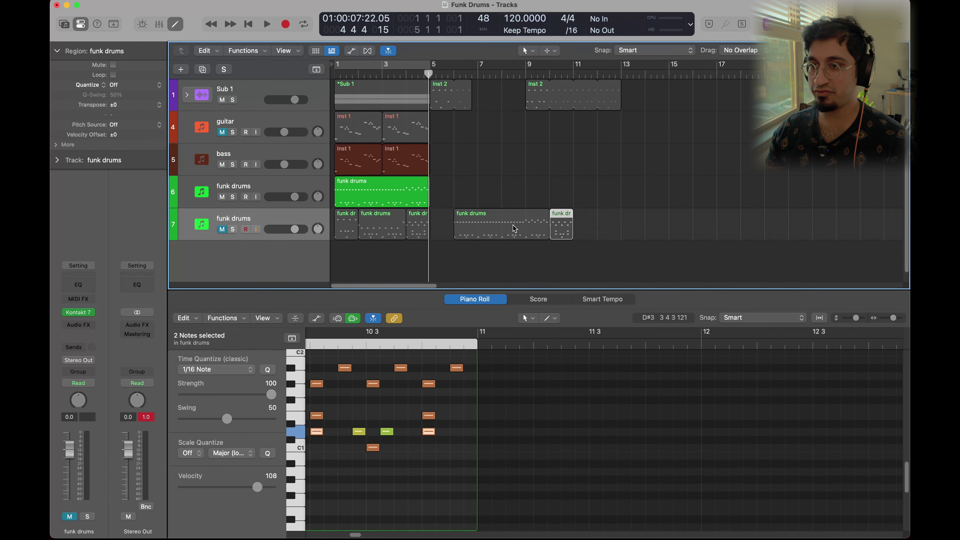
{"action": "left_click", "coordinate": [440, 226]}
{"action": "left_click_drag", "start_coordinate": [485, 227], "coordinate": [439, 231]}
{"action": "left_click_drag", "start_coordinate": [559, 230], "coordinate": [519, 229]}
Move the muted track's two-bar region to bar 3 and turn its looped bar 1 pattern into a two-bar region.
{"action": "left_click_drag", "start_coordinate": [565, 215], "coordinate": [380, 221]}
{"action": "left_click", "coordinate": [365, 231]}
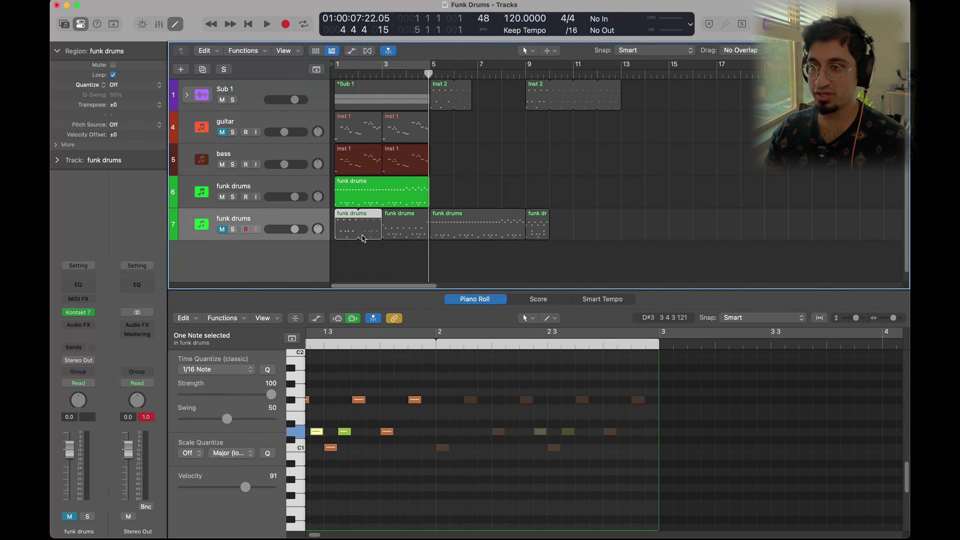
{"action": "key", "text": "super+j"}
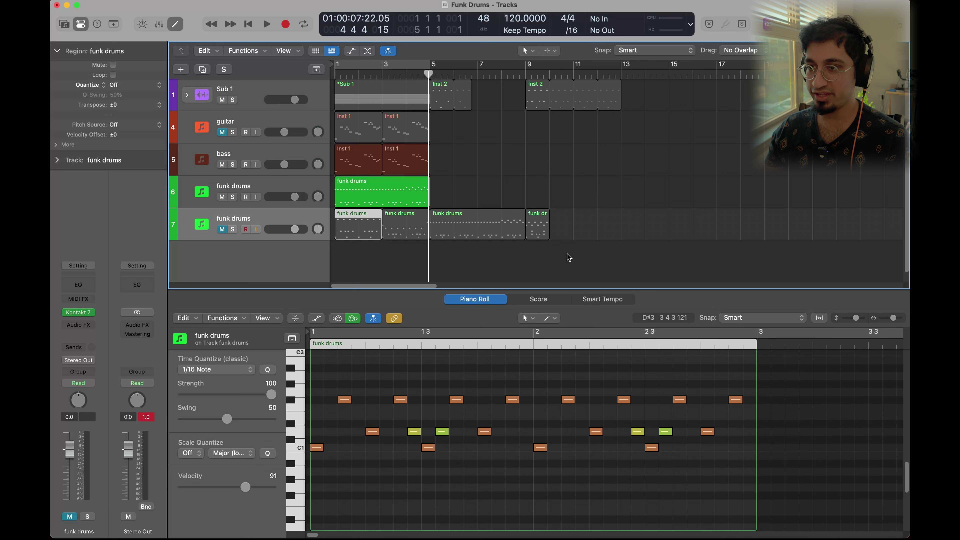
Loop the muted track's one-bar variation at bar 9 up to bar 11 and convert it into a two-bar region.
{"action": "left_click", "coordinate": [543, 229]}
{"action": "key", "text": "l"}
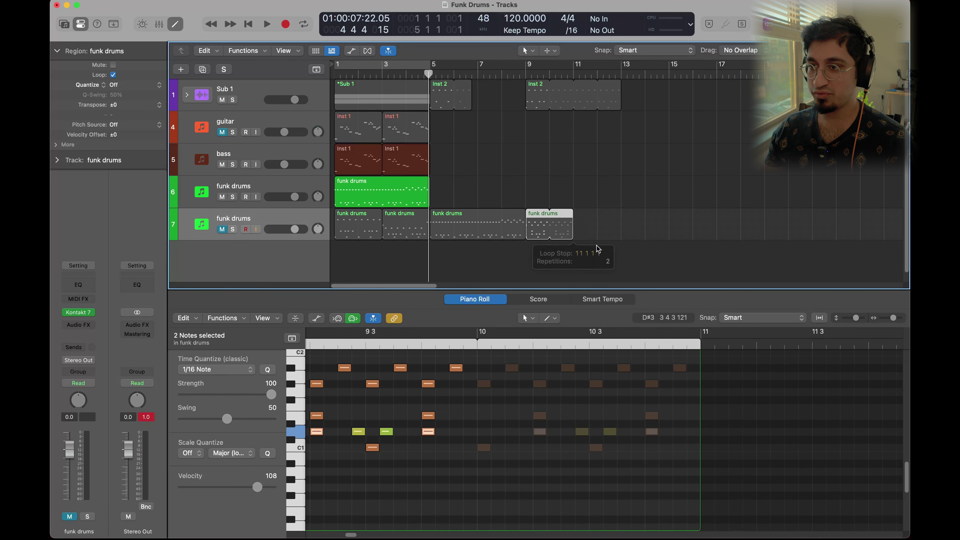
{"action": "key", "text": "ctrl+l"}
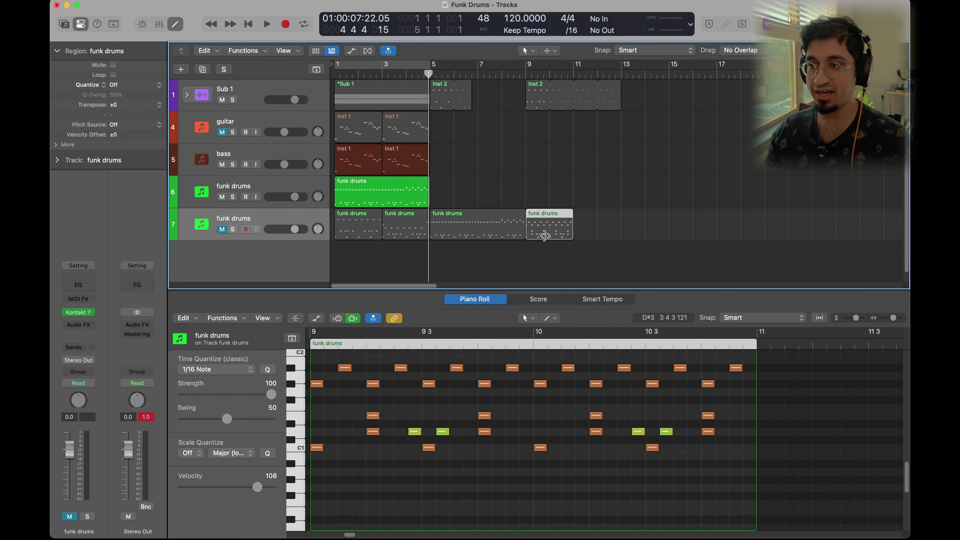
Delete the four-bar drum region at bar 1 from the unmuted funk drums track.
{"action": "left_click", "coordinate": [379, 206]}
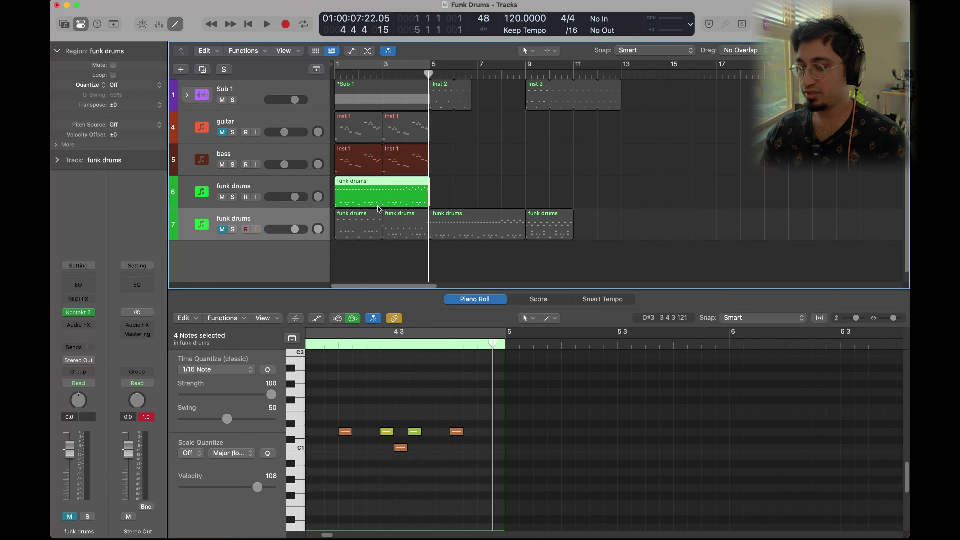
{"action": "left_click_drag", "start_coordinate": [446, 182], "coordinate": [405, 188]}
{"action": "key", "text": "BackSpace"}
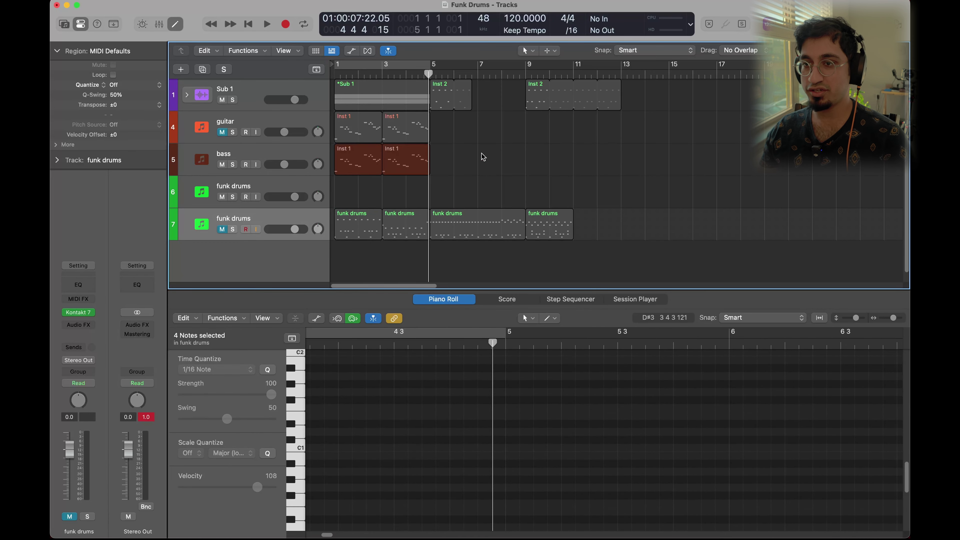
Repeat the bass phrase along the timeline past bar 19 and delete both regions from the guitar track.
{"action": "mouse_move", "coordinate": [477, 164]}
{"action": "left_mouse_down"}
{"action": "mouse_move", "coordinate": [364, 156]}
{"action": "mouse_move", "coordinate": [461, 161]}
{"action": "left_mouse_up"}
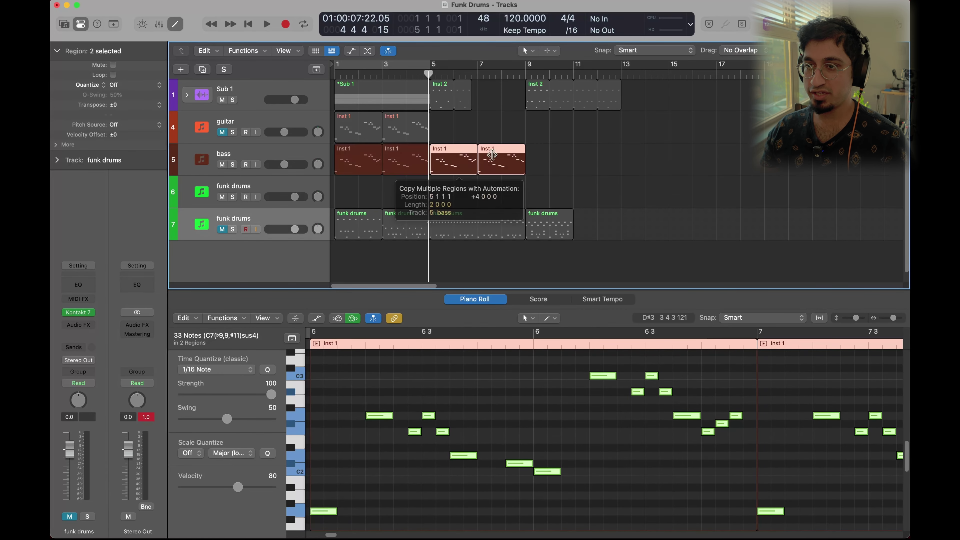
{"action": "left_click_drag", "start_coordinate": [385, 161], "coordinate": [385, 161]}
{"action": "left_click_drag", "start_coordinate": [602, 149], "coordinate": [547, 162]}
{"action": "left_click_drag", "start_coordinate": [750, 142], "coordinate": [372, 169]}
{"action": "left_click", "coordinate": [600, 203]}
{"action": "left_click_drag", "start_coordinate": [723, 170], "coordinate": [683, 205]}
{"action": "left_click", "coordinate": [447, 196]}
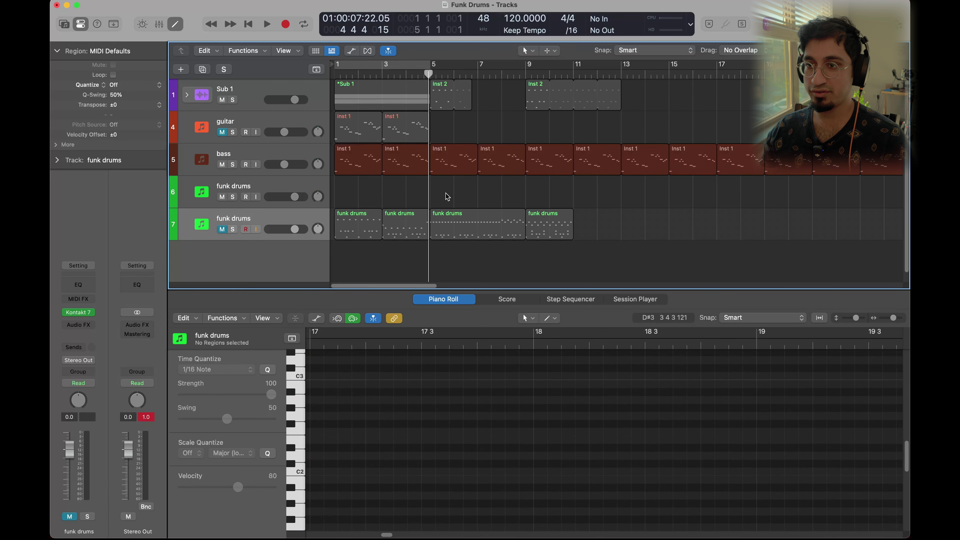
{"action": "left_click_drag", "start_coordinate": [471, 126], "coordinate": [356, 139]}
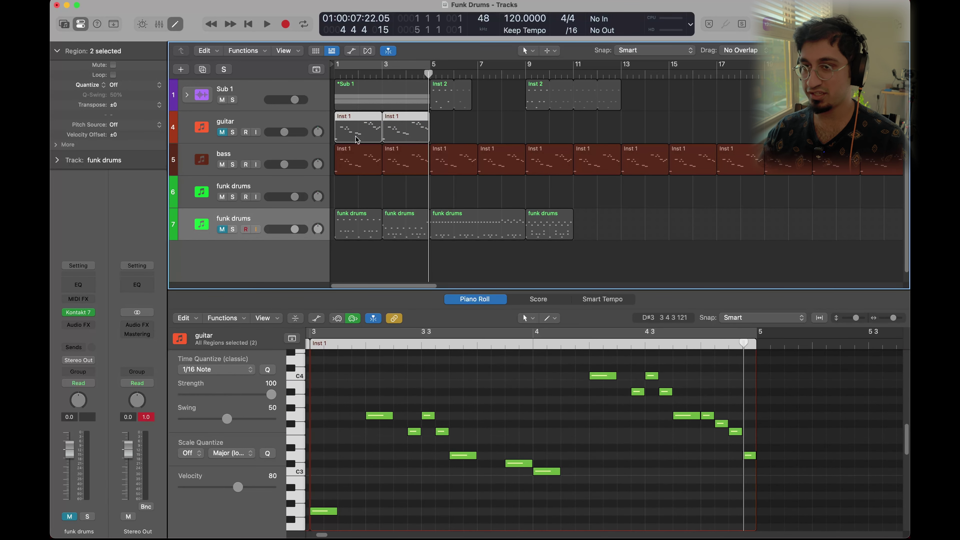
{"action": "key", "text": "Delete"}
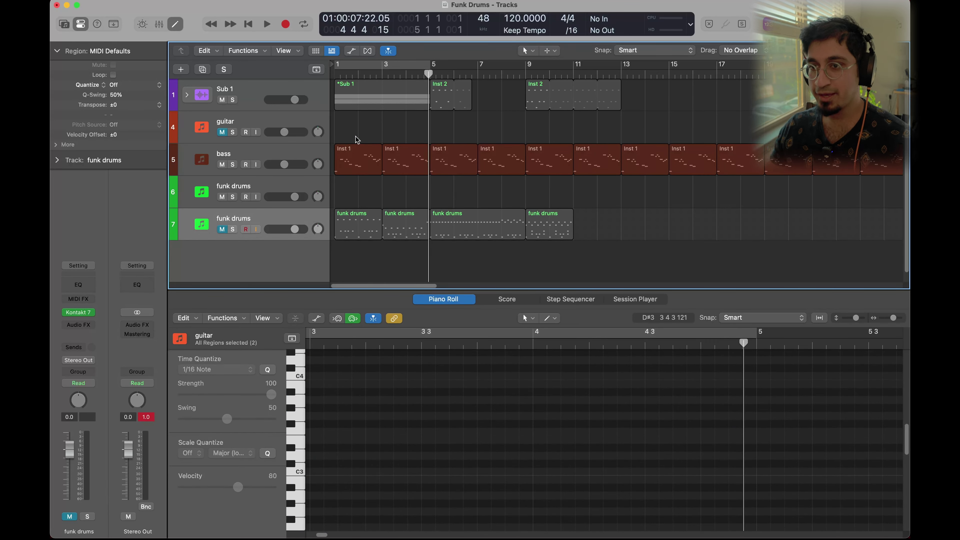
Move the muted track's bar 1 drum pattern to bar 3 of the unmuted track, loop it to bar 7 and play it with the bass.
{"action": "left_click_drag", "start_coordinate": [375, 222], "coordinate": [408, 196]}
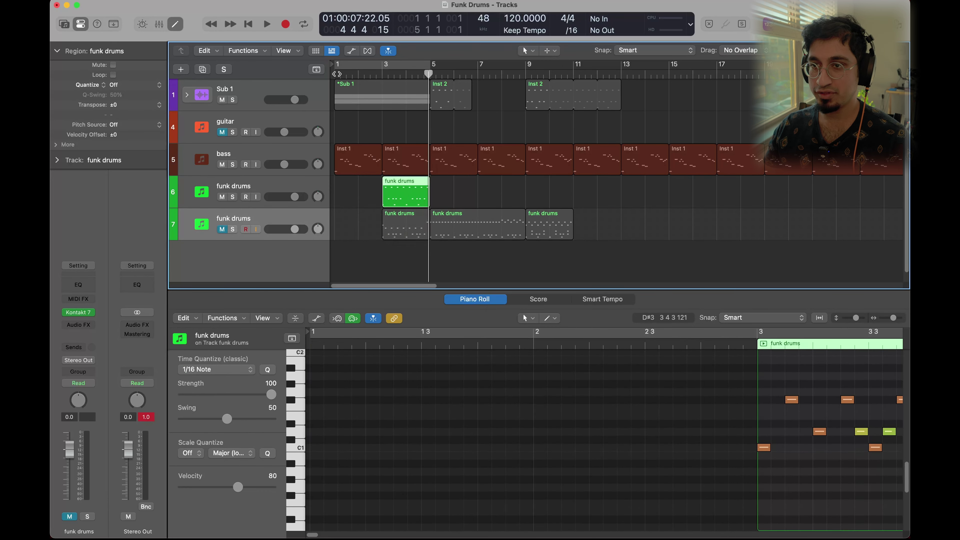
{"action": "key", "text": "Return"}
{"action": "key", "text": "space"}
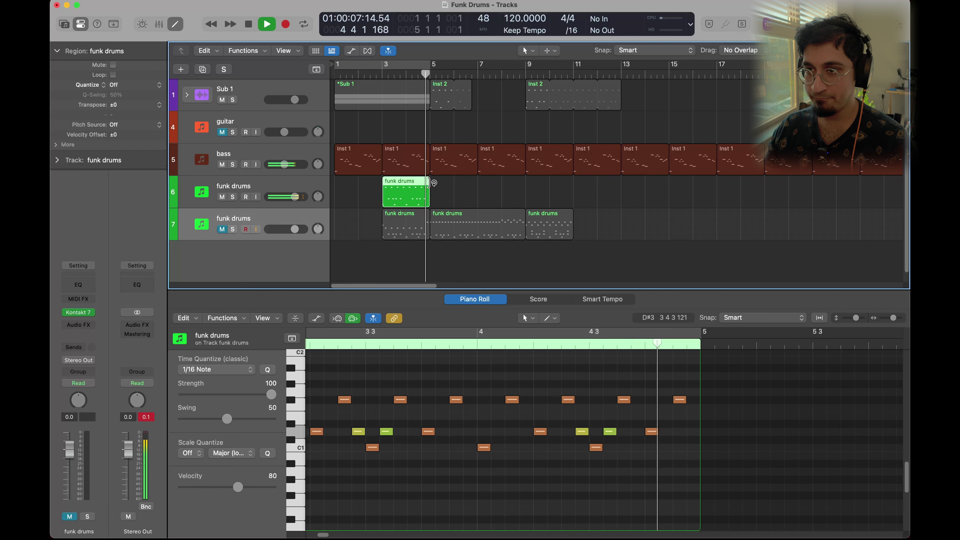
{"action": "key", "text": "space"}
{"action": "left_click_drag", "start_coordinate": [429, 188], "coordinate": [481, 189]}
{"action": "key", "text": "space"}
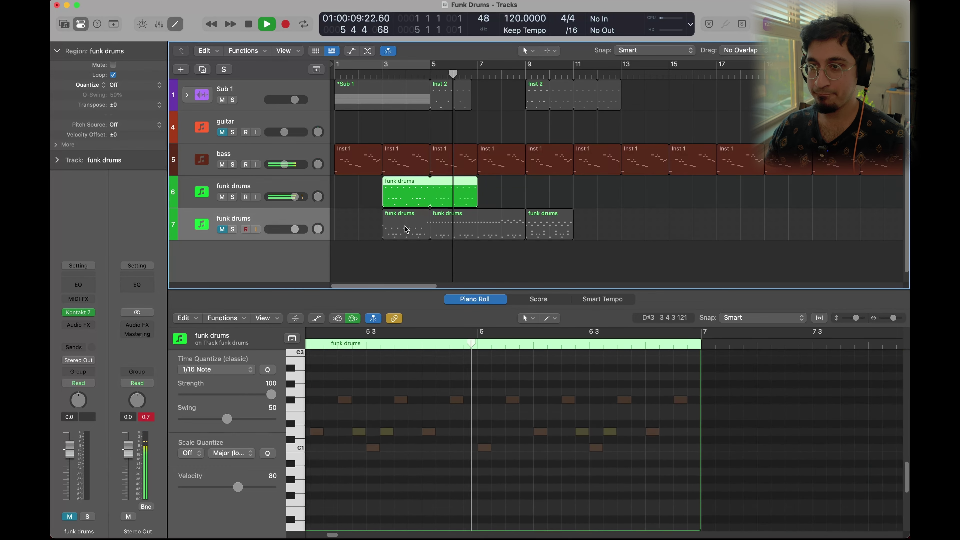
Copy the muted two-bar pattern at bar 3 to bar 7 of the unmuted track and join the drum regions spanning bars 3 to 9.
{"action": "left_click_drag", "start_coordinate": [405, 229], "coordinate": [502, 197]}
{"action": "left_click", "coordinate": [465, 74]}
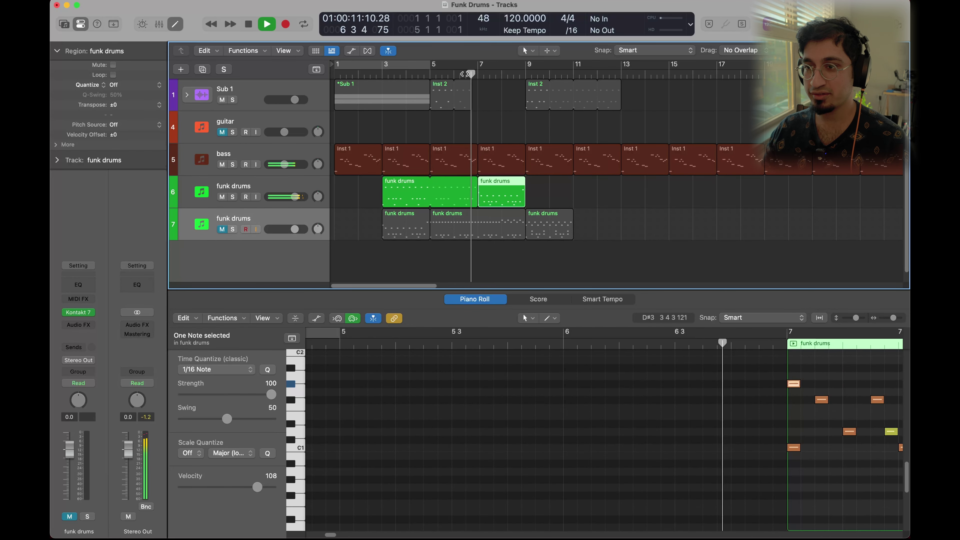
{"action": "scroll", "coordinate": [527, 193], "scroll_direction": "right", "scroll_amount": 1}
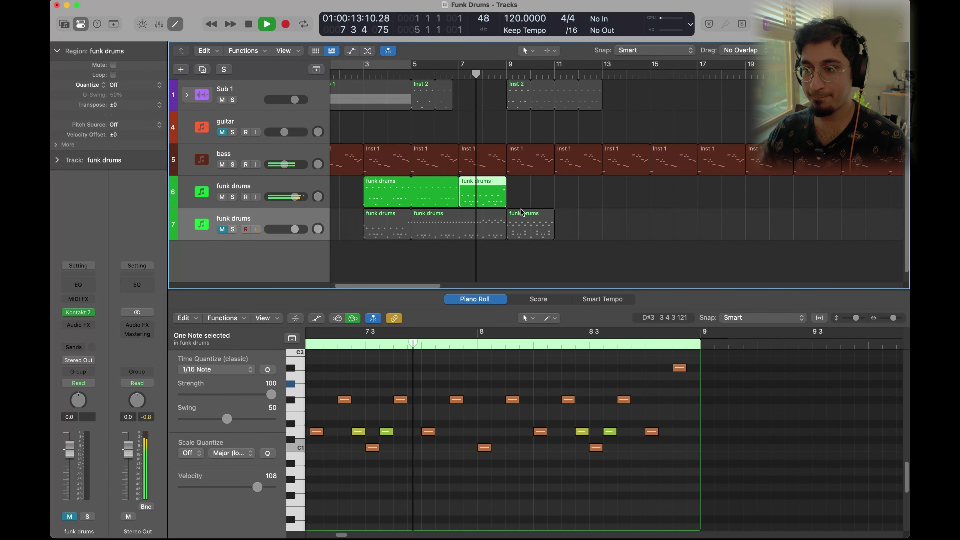
{"action": "scroll", "coordinate": [514, 203], "scroll_direction": "left", "scroll_amount": 1}
{"action": "key", "text": "space"}
{"action": "left_click_drag", "start_coordinate": [572, 188], "coordinate": [393, 189]}
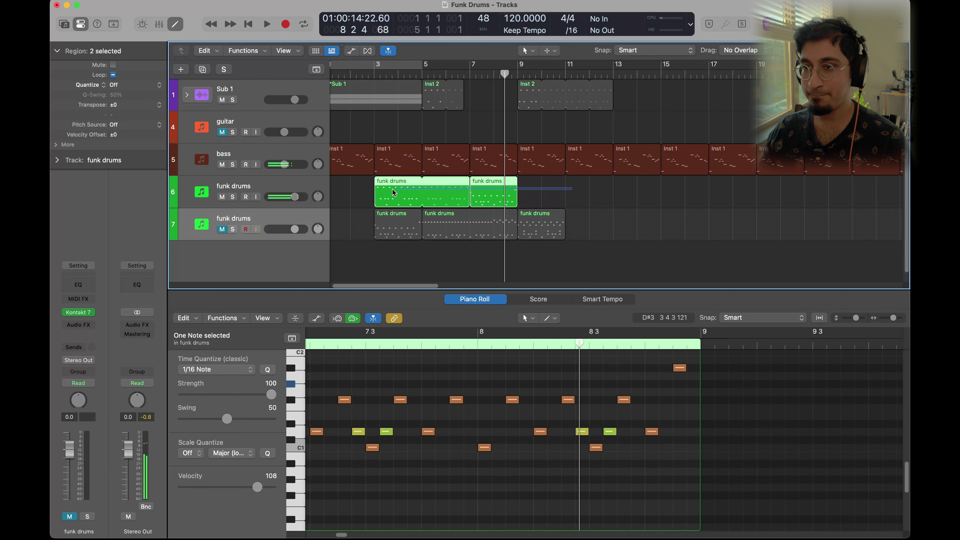
{"action": "key", "text": "j"}
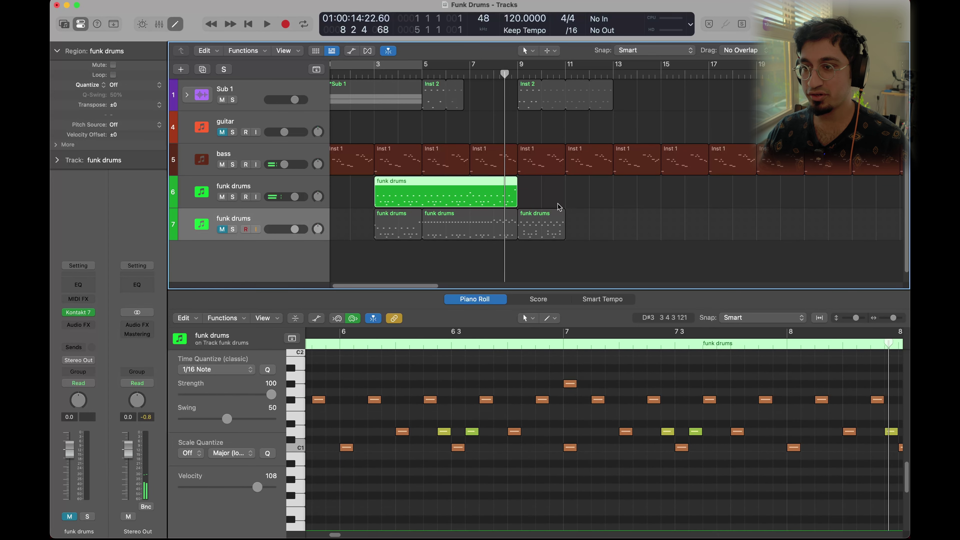
{"action": "key", "text": "space"}
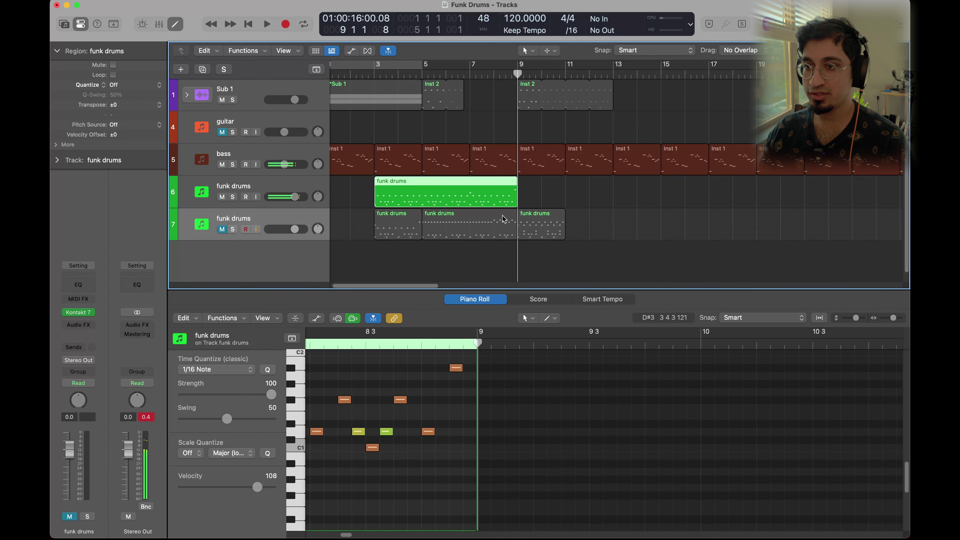
Copy the muted four-bar region to bar 9 of the unmuted drum track and play it with the bass.
{"action": "left_click", "coordinate": [459, 231]}
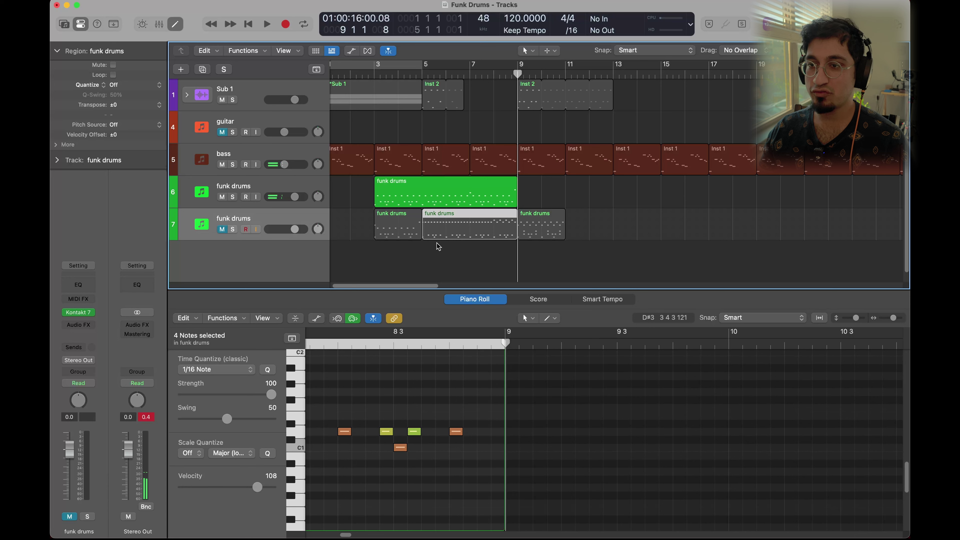
{"action": "left_click_drag", "start_coordinate": [461, 236], "coordinate": [561, 193]}
{"action": "key", "text": "space"}
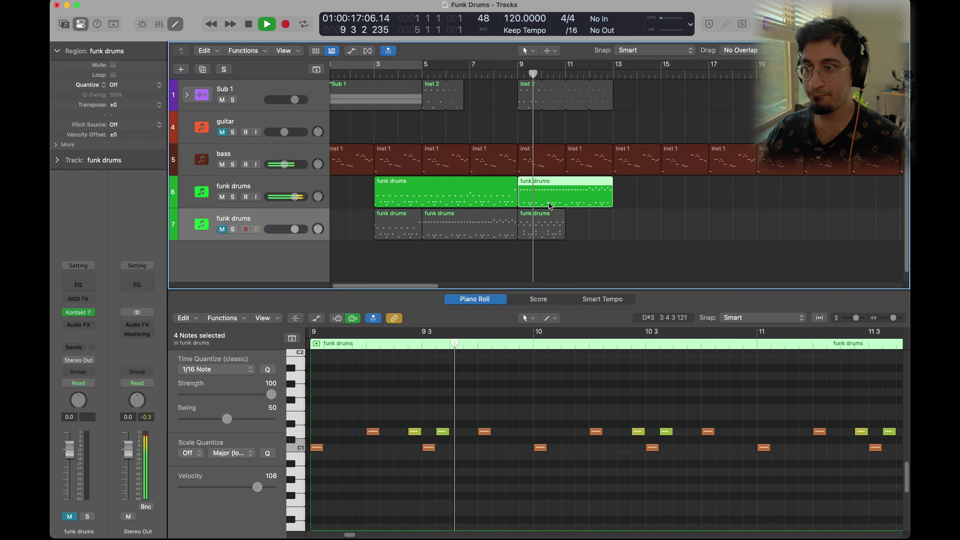
{"action": "key", "text": "space"}
{"action": "double_click", "coordinate": [505, 72]}
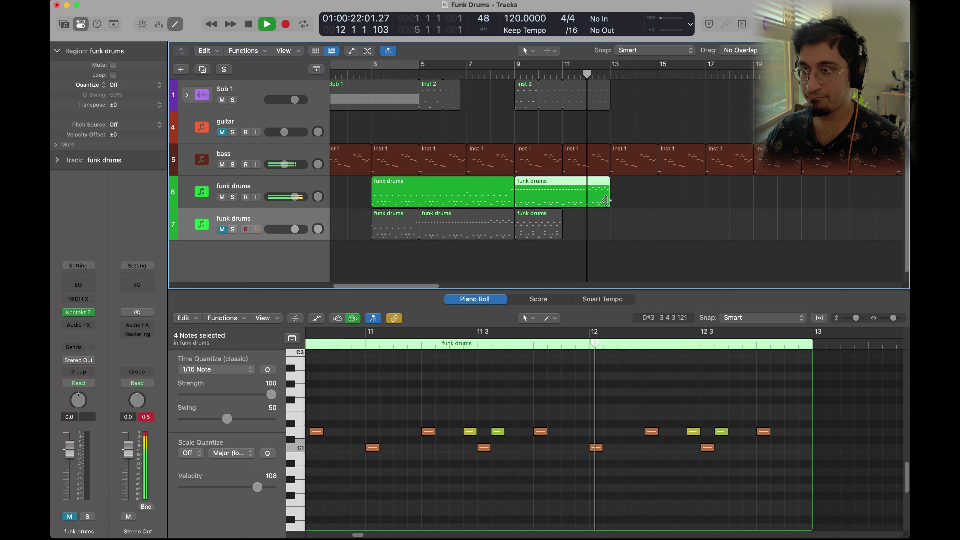
{"action": "key", "text": "space"}
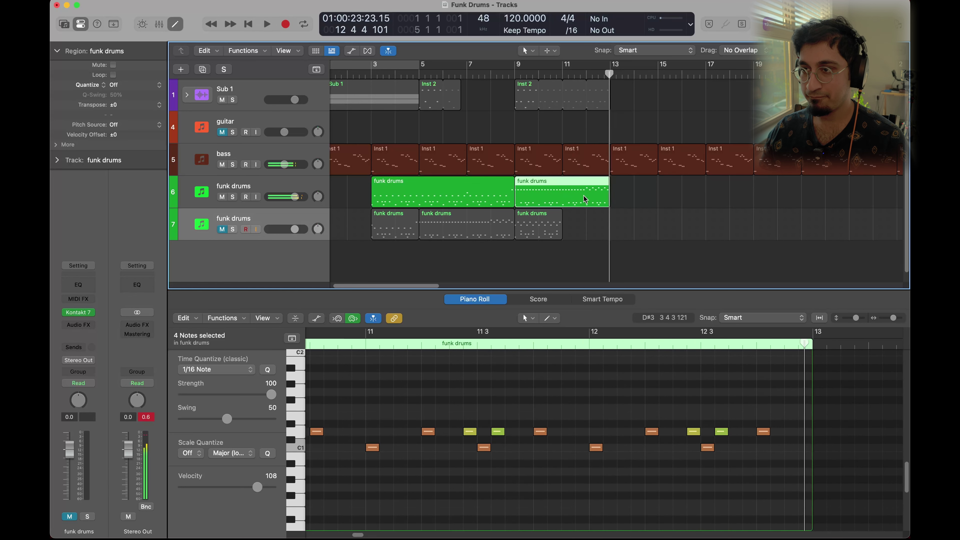
Shorten the unmuted bar 9 region within bar 12 and place a copy of the muted two-bar variation at bar 13.
{"action": "left_click_drag", "start_coordinate": [606, 200], "coordinate": [586, 201]}
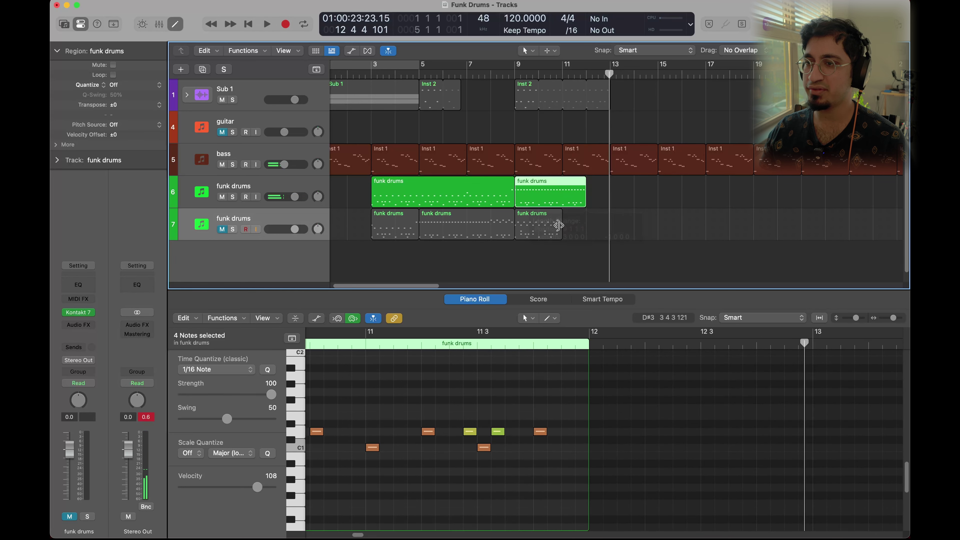
{"action": "left_click_drag", "start_coordinate": [534, 230], "coordinate": [600, 200]}
{"action": "double_click", "coordinate": [562, 72]}
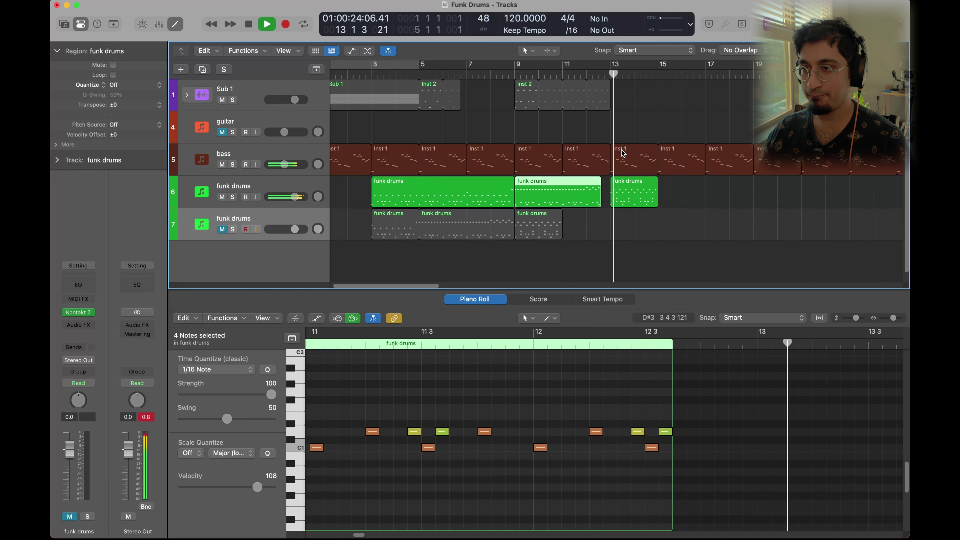
{"action": "key", "text": "space"}
Trim the unmuted bar 9 region to end at beat 3 of bar 12 and play the transition into bar 13.
{"action": "scroll", "coordinate": [514, 192], "scroll_direction": "up", "scroll_amount": 5}
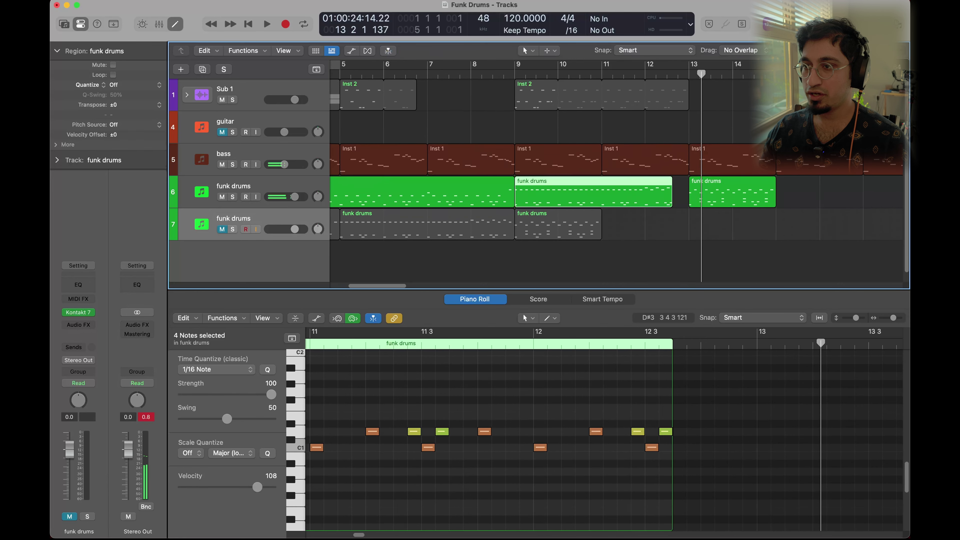
{"action": "left_click_drag", "start_coordinate": [775, 205], "coordinate": [767, 205]}
{"action": "left_click", "coordinate": [714, 73]}
{"action": "key", "text": "space"}
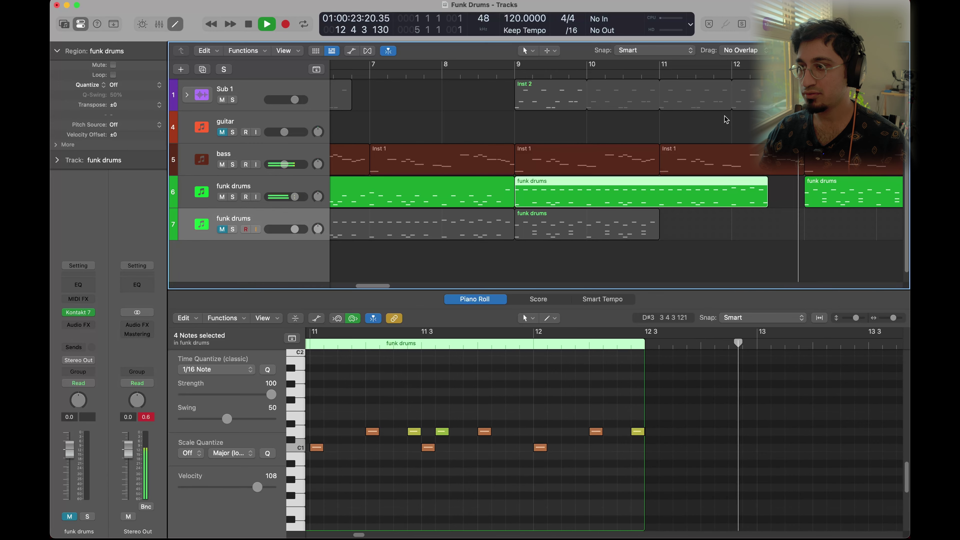
{"action": "scroll", "coordinate": [814, 195], "scroll_direction": "right", "scroll_amount": 3}
{"action": "key", "text": "space"}
Move bar 13's opening G#1 note to C#2, raise its velocity to 127 and play the entry into bar 13.
{"action": "left_click", "coordinate": [780, 205]}
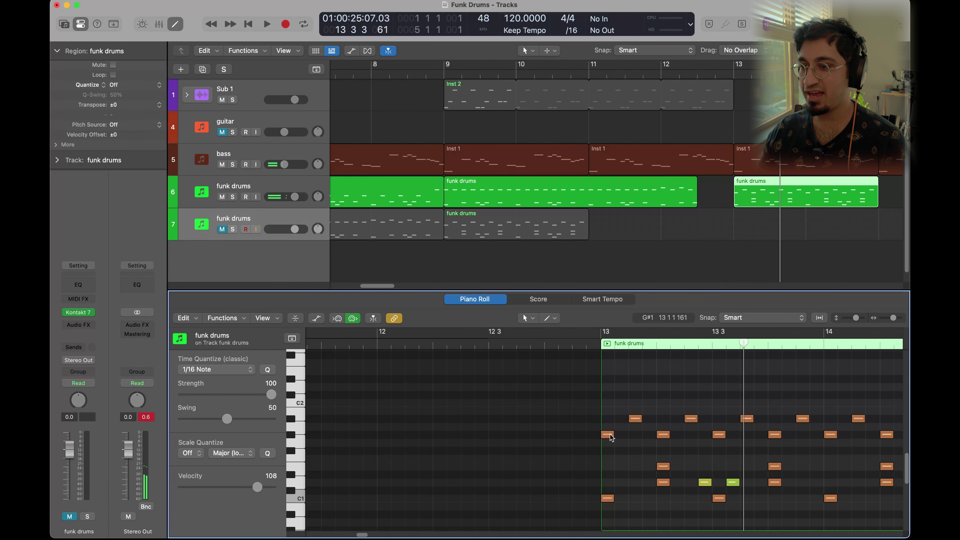
{"action": "left_click_drag", "start_coordinate": [612, 438], "coordinate": [609, 394]}
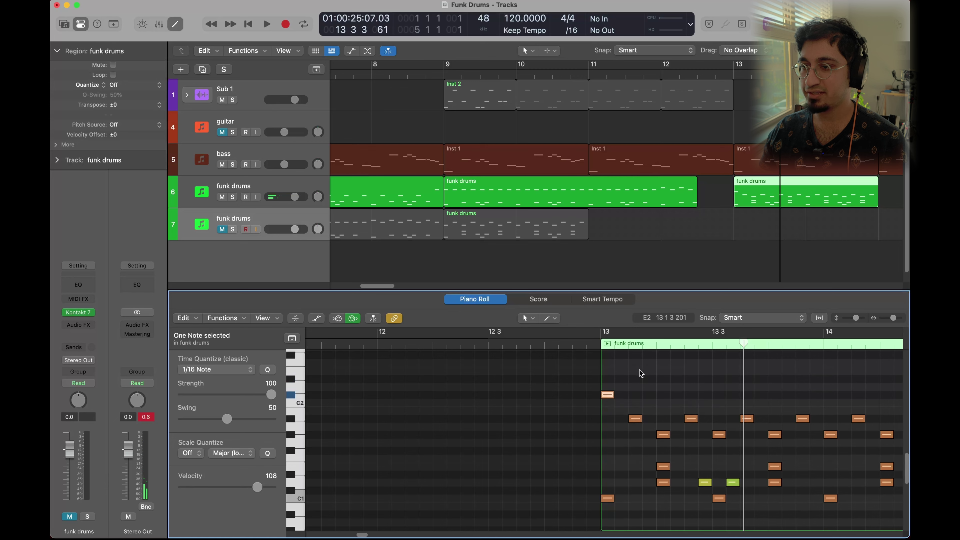
{"action": "left_click", "coordinate": [564, 411]}
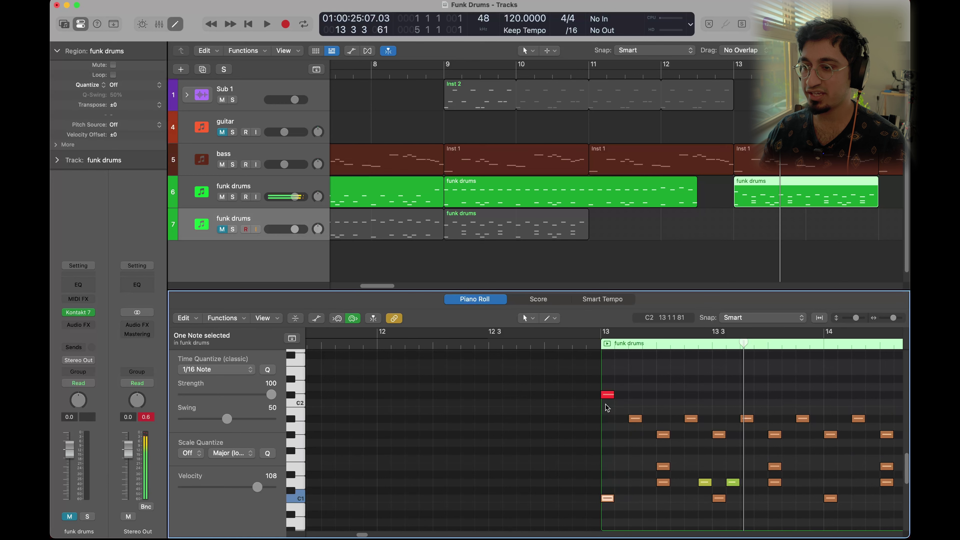
{"action": "scroll", "coordinate": [755, 209], "scroll_direction": "right", "scroll_amount": 2}
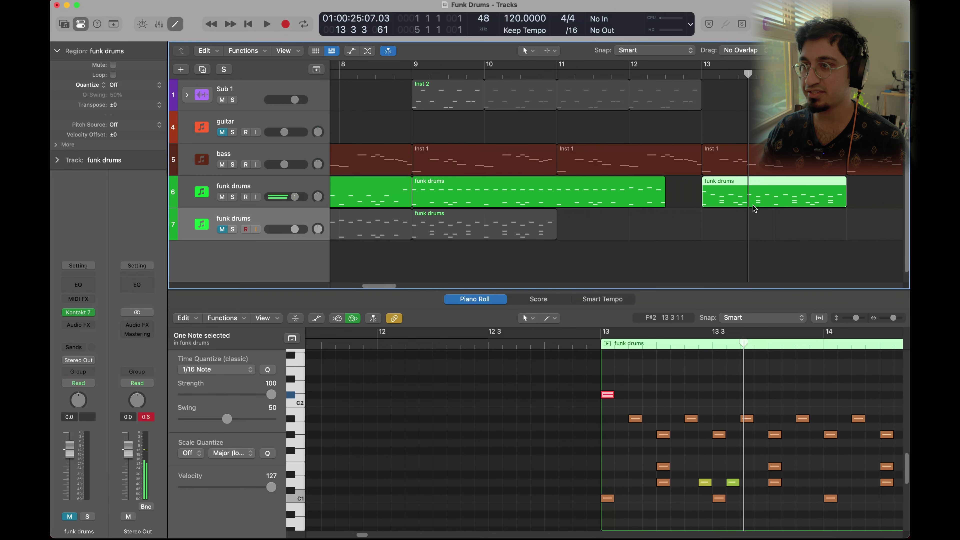
{"action": "left_click", "coordinate": [689, 71]}
{"action": "key", "text": "space"}
{"action": "scroll", "coordinate": [763, 185], "scroll_direction": "right", "scroll_amount": 2}
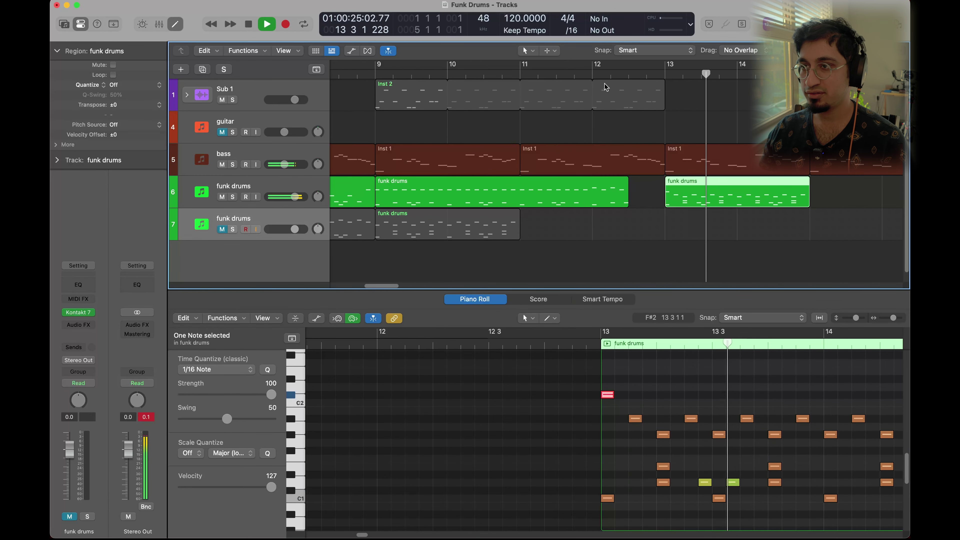
Loop the bar 13 drum region up to bar 17 while playing it with the bass.
{"action": "left_click", "coordinate": [554, 73]}
{"action": "scroll", "coordinate": [735, 208], "scroll_direction": "right", "scroll_amount": 4}
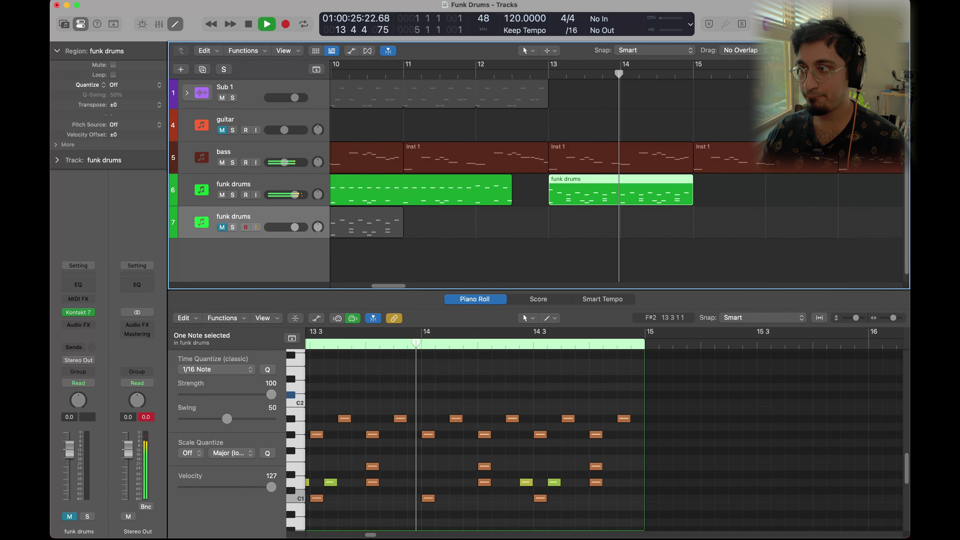
{"action": "left_click_drag", "start_coordinate": [692, 188], "coordinate": [841, 189]}
{"action": "scroll", "coordinate": [864, 197], "scroll_direction": "right", "scroll_amount": 4}
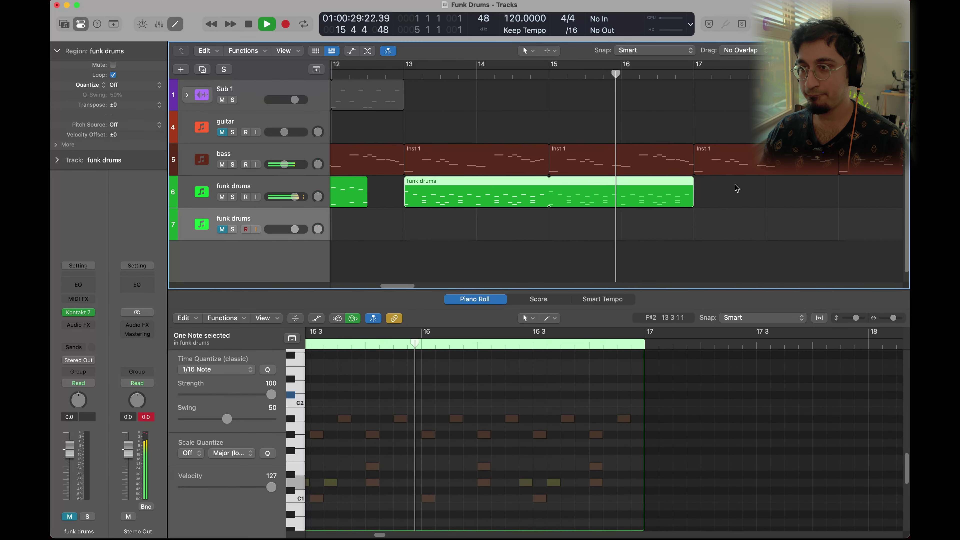
{"action": "key", "text": "space"}
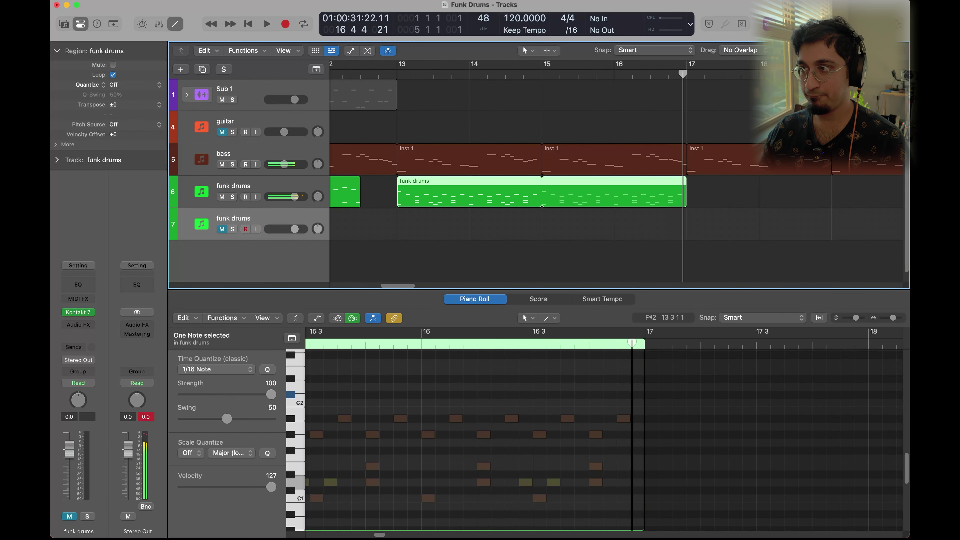
Join the looped pattern from bar 13 to bar 17 into one region and delete the C#2 note at bar 15.
{"action": "key", "text": "super+j"}
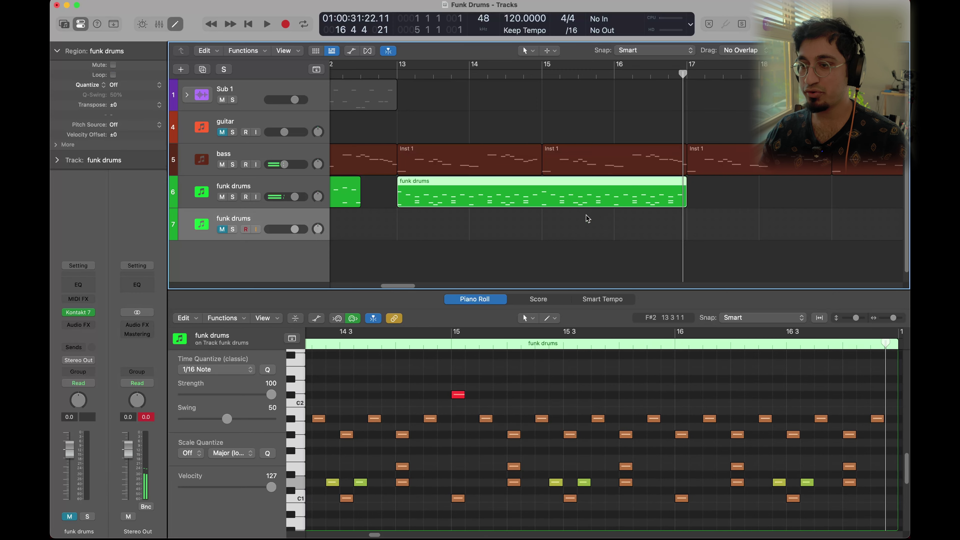
{"action": "left_click", "coordinate": [458, 395]}
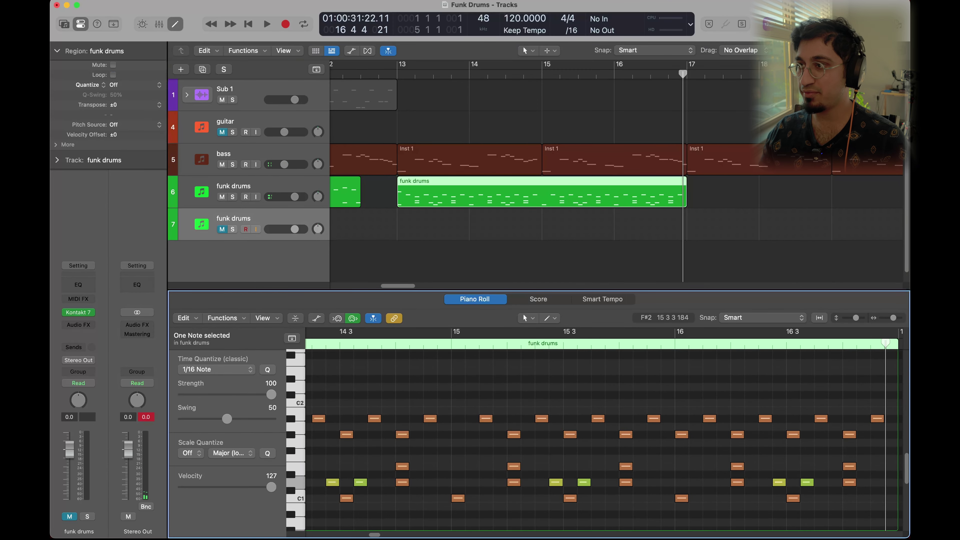
{"action": "scroll", "coordinate": [616, 170], "scroll_direction": "down", "scroll_amount": 5}
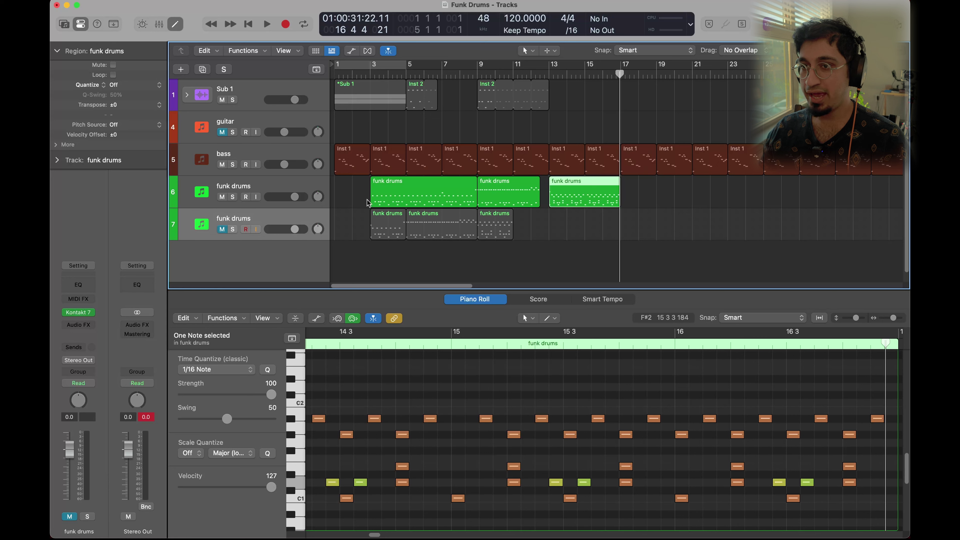
Join the first bass regions into one four-bar region, delete the remaining bass regions and loop it up to bar 17.
{"action": "left_click", "coordinate": [395, 159]}
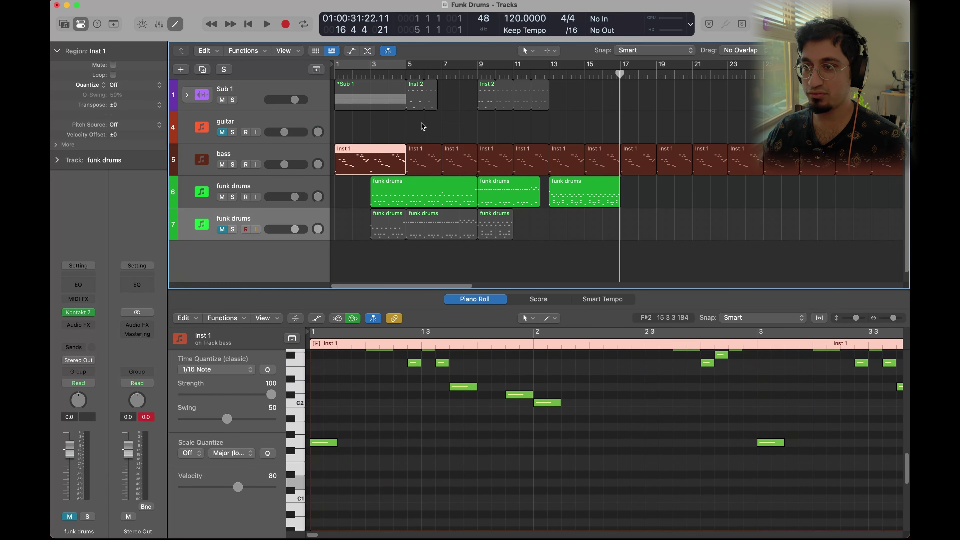
{"action": "left_click_drag", "start_coordinate": [421, 124], "coordinate": [883, 161]}
{"action": "key", "text": "Delete"}
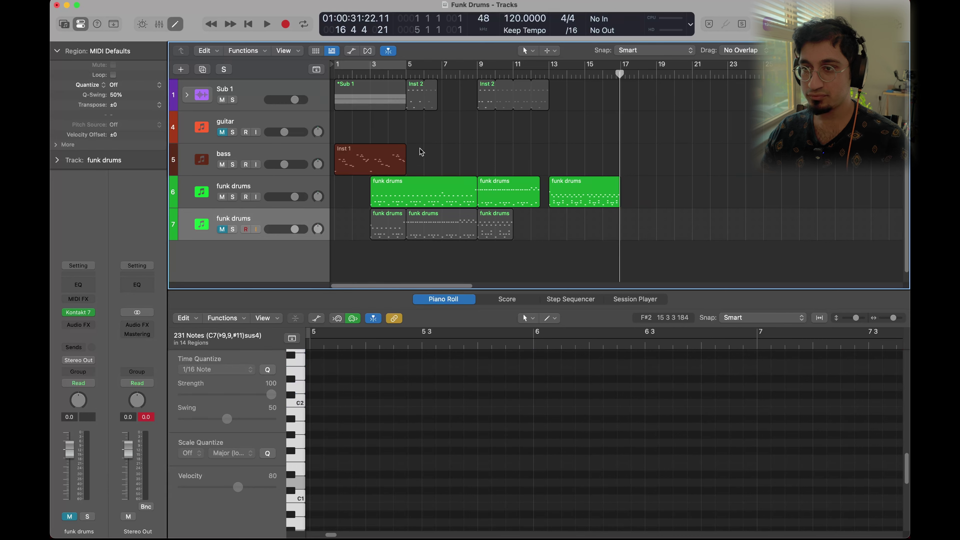
{"action": "left_click_drag", "start_coordinate": [402, 149], "coordinate": [621, 152]}
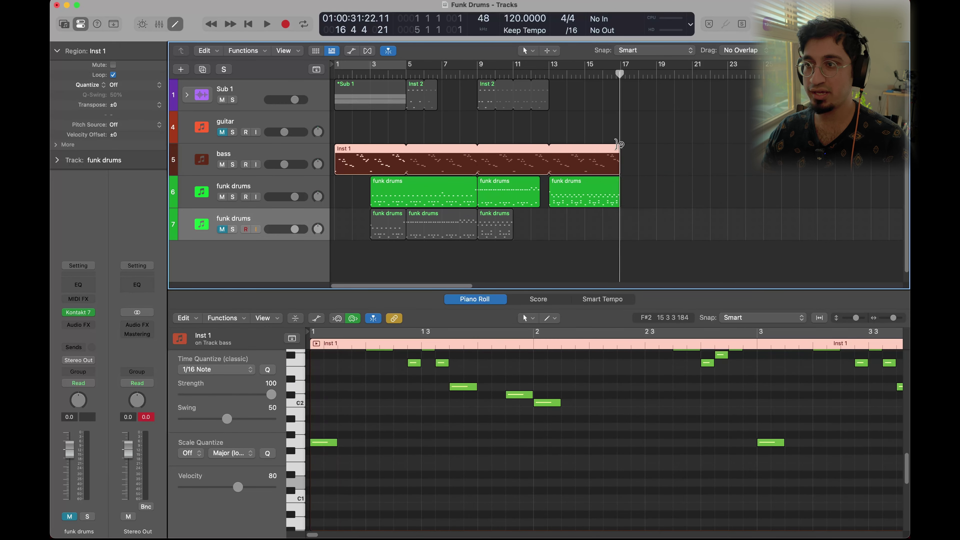
{"action": "left_click_drag", "start_coordinate": [619, 65], "coordinate": [621, 91]}
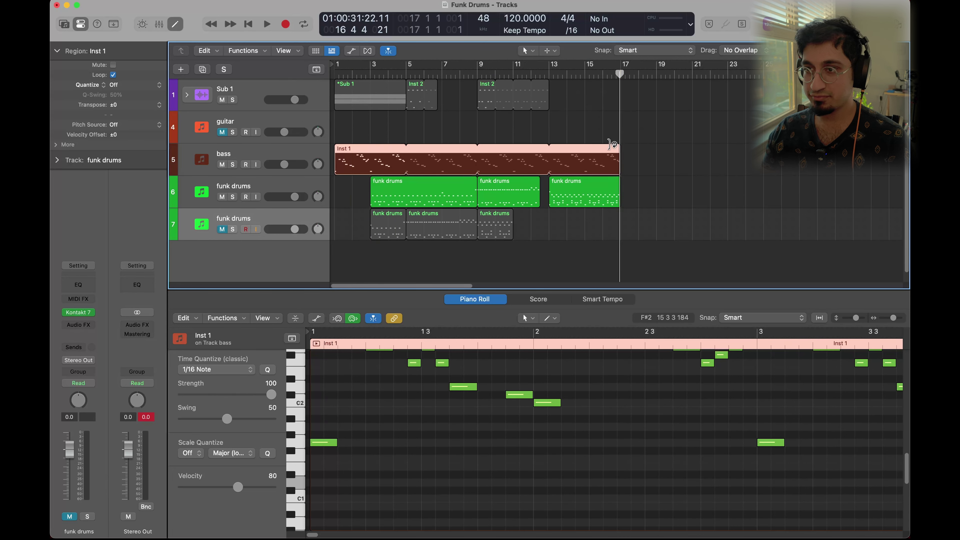
Copy the four-bar bass pattern onto the guitar track at bars 13 to 17 and unmute the guitar.
{"action": "left_click_drag", "start_coordinate": [379, 167], "coordinate": [385, 142], "text": "alt"}
{"action": "left_click_drag", "start_coordinate": [620, 132], "coordinate": [565, 122]}
{"action": "left_click", "coordinate": [231, 132]}
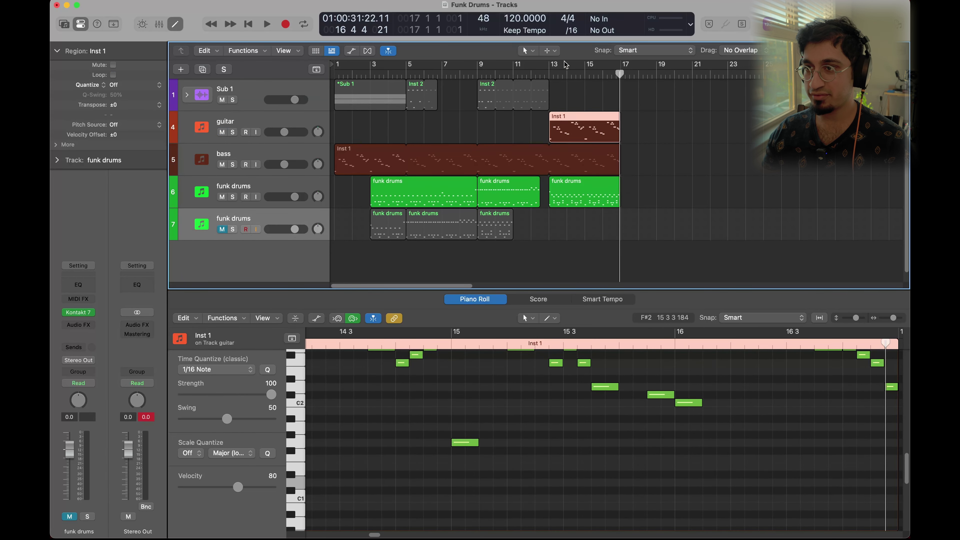
Transpose all notes of the guitar region up one octave and play from bar 13 to hear it with the bass and drums.
{"action": "left_click", "coordinate": [561, 408]}
{"action": "key", "text": "super+a"}
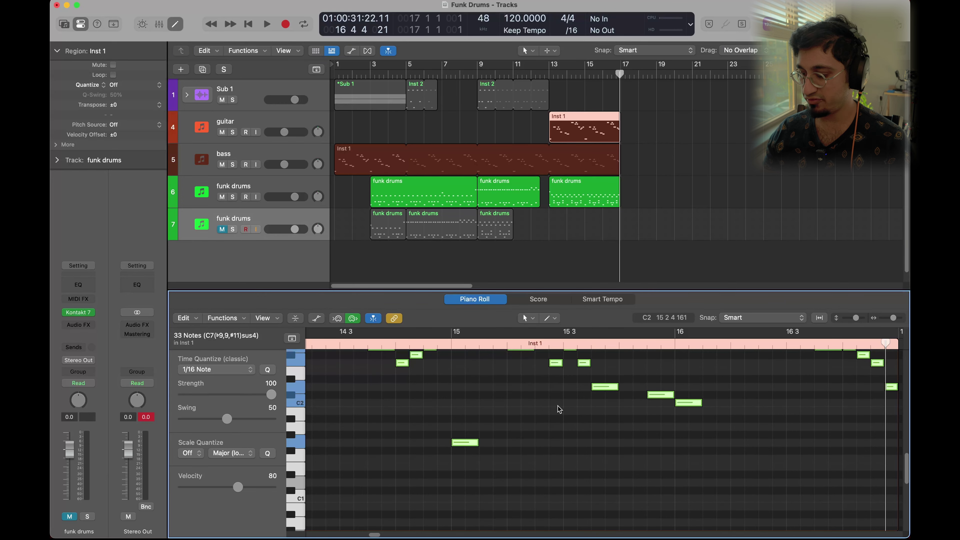
{"action": "key", "text": "alt+shift+Up"}
{"action": "double_click", "coordinate": [541, 74]}
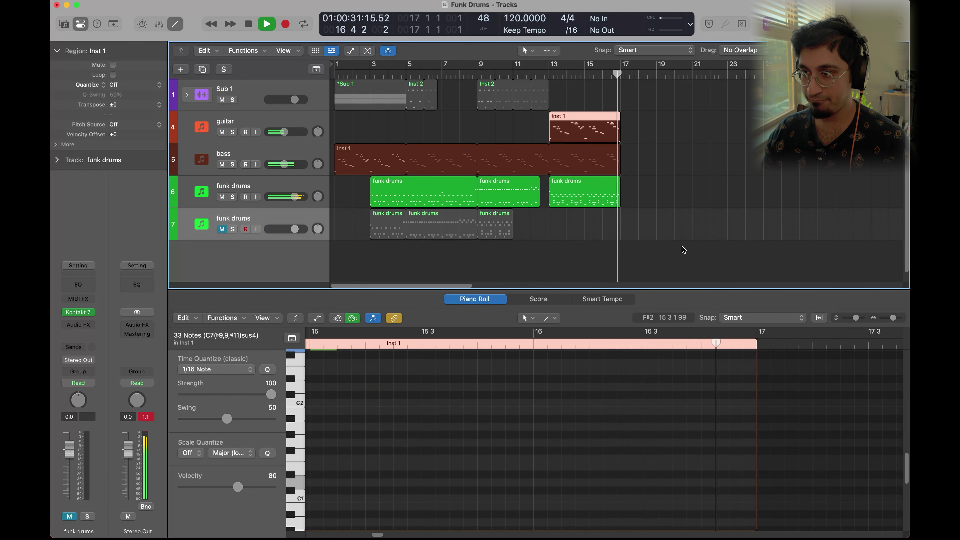
{"action": "left_click", "coordinate": [649, 191]}
Extend the bass loop to bar 21 and loop the guitar region from bar 17 to bar 21.
{"action": "left_click", "coordinate": [616, 163]}
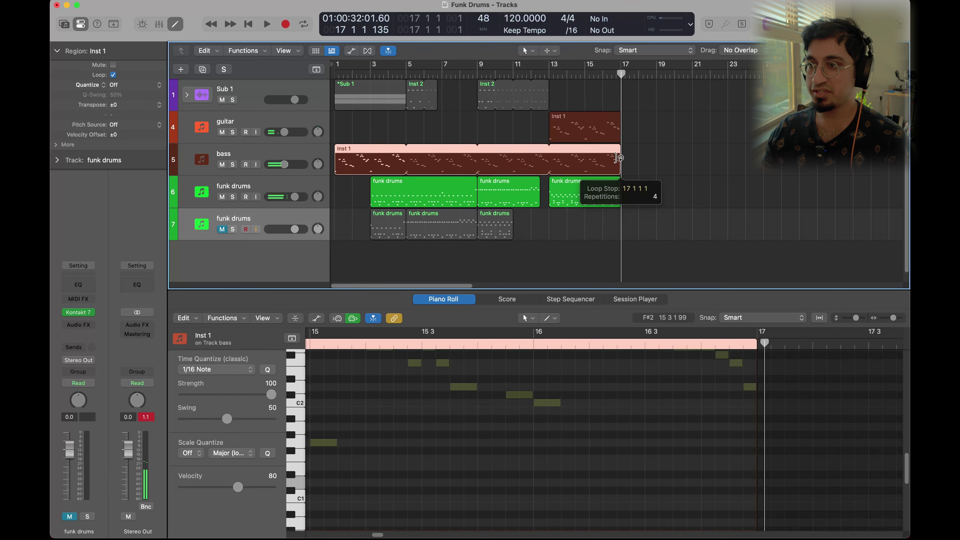
{"action": "left_click_drag", "start_coordinate": [620, 150], "coordinate": [692, 152]}
{"action": "left_click_drag", "start_coordinate": [620, 119], "coordinate": [692, 120]}
Duplicate the guitar track and place an unlooped copy of the guitar region on it from bar 17 to bar 21.
{"action": "left_click", "coordinate": [277, 125]}
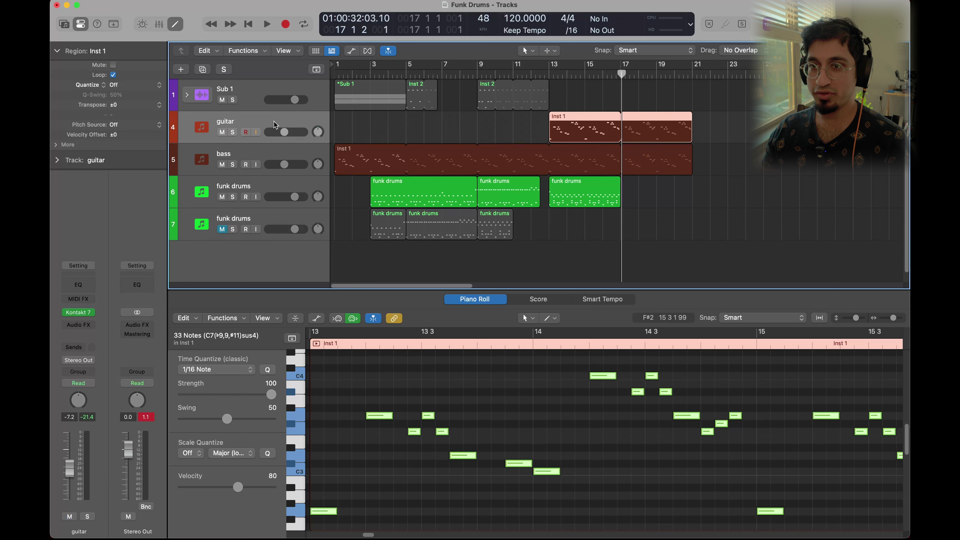
{"action": "key", "text": "cmd+d"}
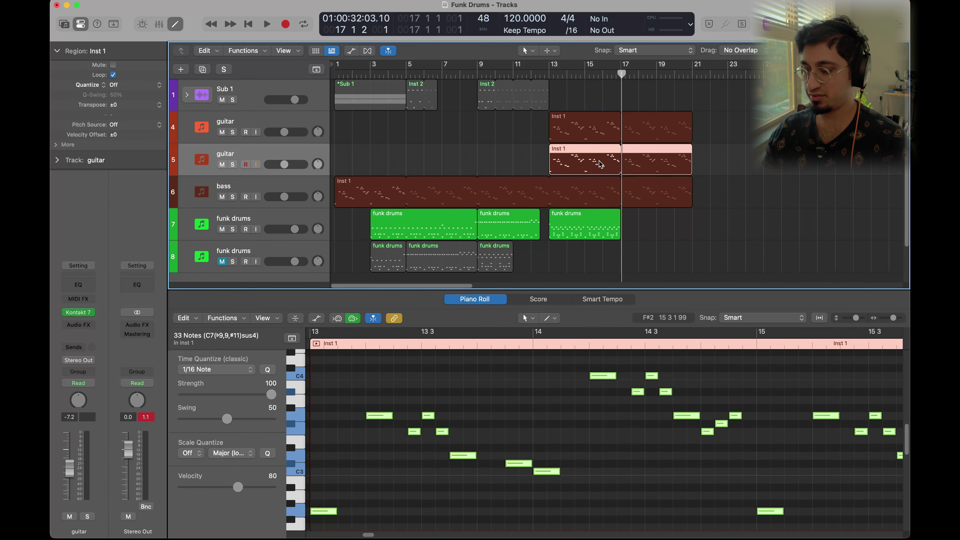
{"action": "key", "text": "Delete"}
{"action": "left_click", "coordinate": [607, 137]}
{"action": "left_click_drag", "start_coordinate": [606, 141], "coordinate": [680, 174]}
{"action": "left_click_drag", "start_coordinate": [764, 164], "coordinate": [693, 167]}
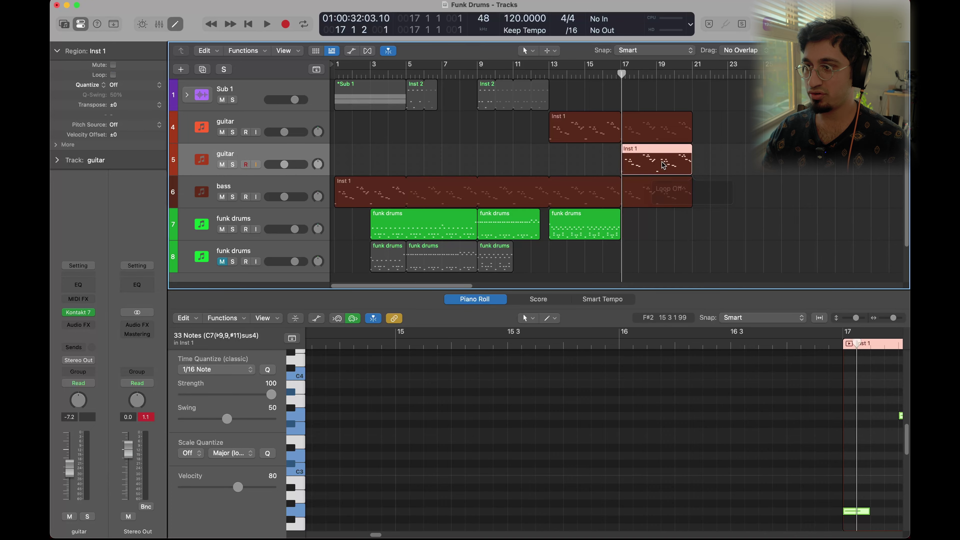
Transpose all notes of the second guitar's region up one octave and play it from bar 17.
{"action": "key", "text": "e"}
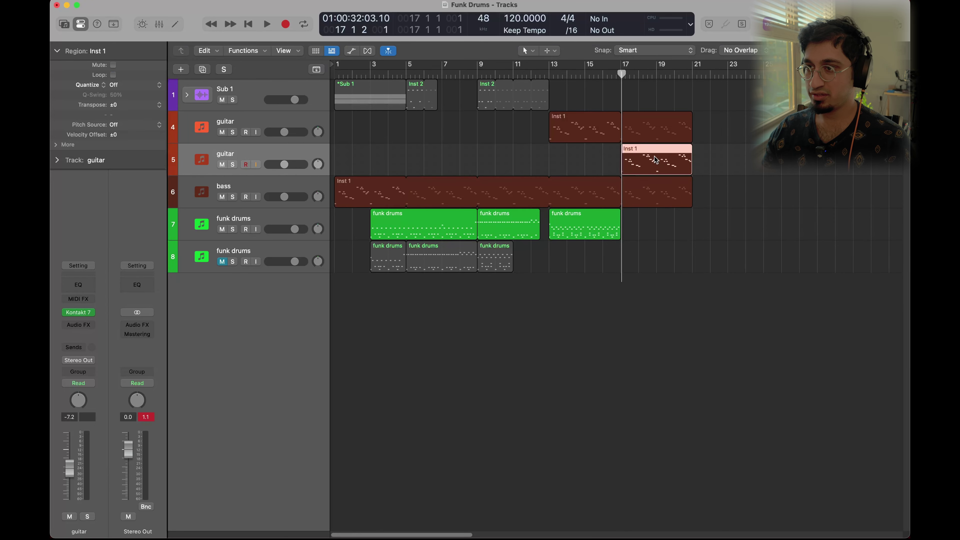
{"action": "double_click", "coordinate": [654, 156]}
{"action": "scroll", "coordinate": [891, 438], "scroll_direction": "right", "scroll_amount": 5}
{"action": "key", "text": "super+a"}
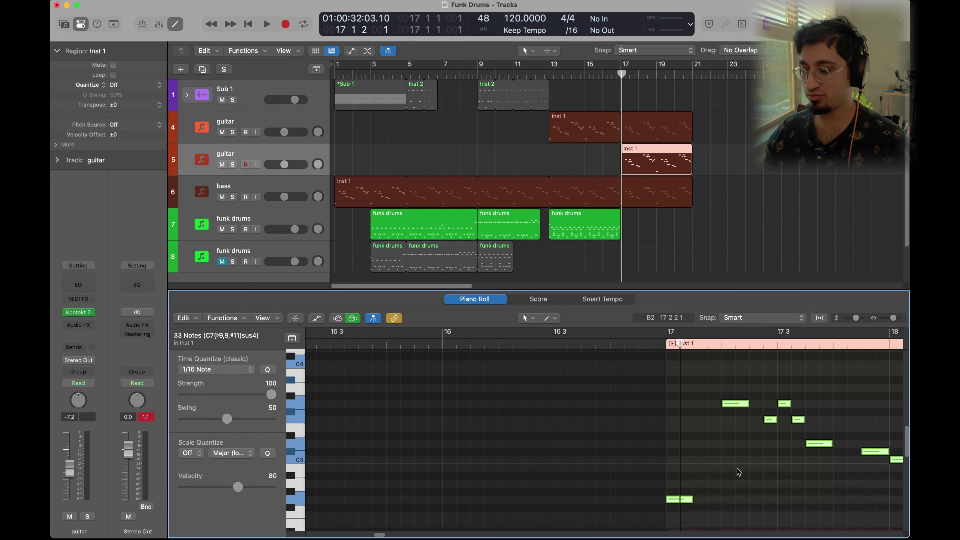
{"action": "key", "text": "alt+shift+Up"}
{"action": "key", "text": "space"}
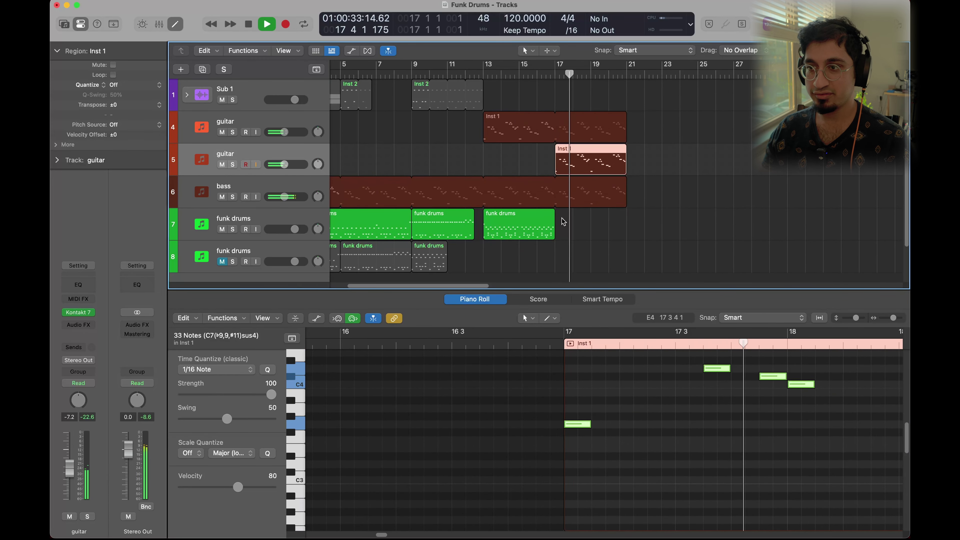
{"action": "key", "text": "space"}
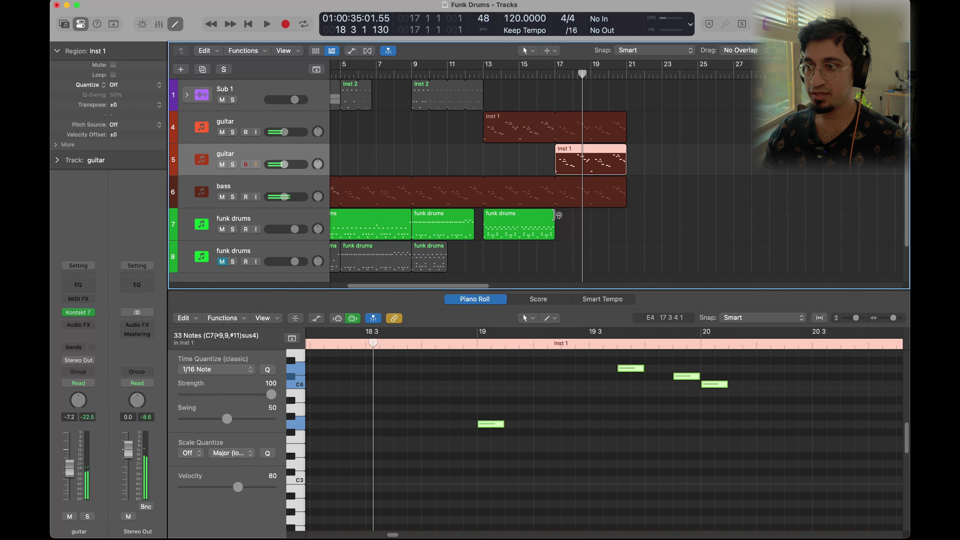
Try to extend the bar 13 drum region to bar 21 as one joined region.
{"action": "left_click_drag", "start_coordinate": [554, 213], "coordinate": [627, 225]}
{"action": "key", "text": "super+j"}
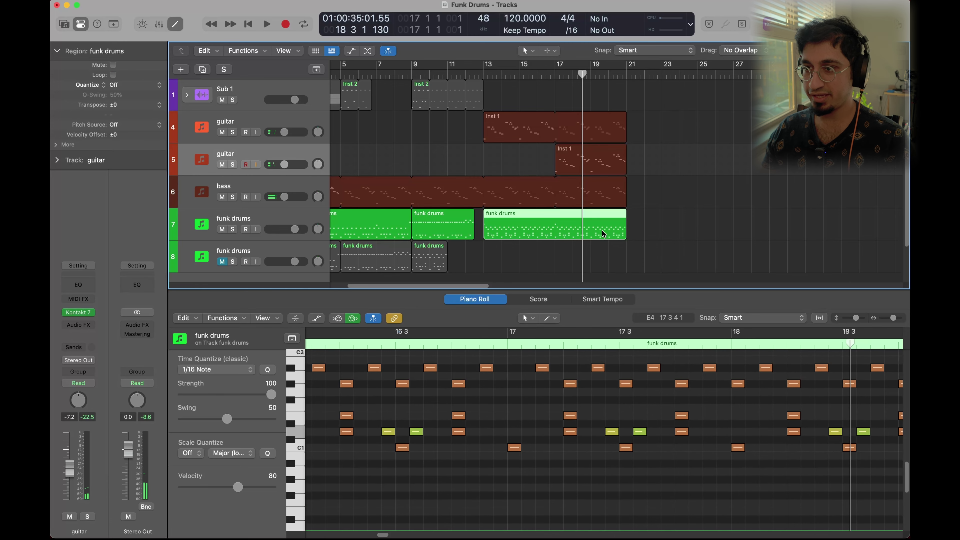
{"action": "key", "text": "ctrl+l"}
{"action": "key", "text": "x"}
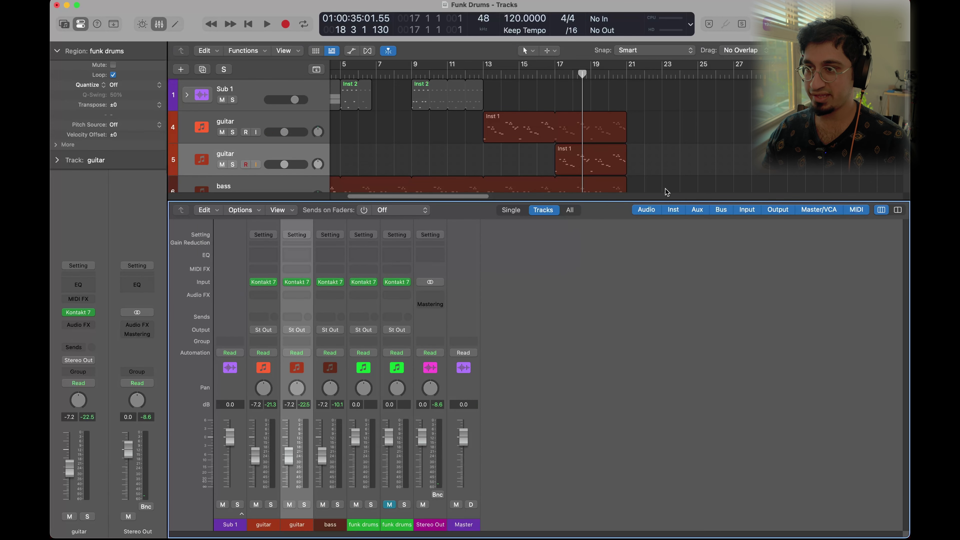
{"action": "left_click_drag", "start_coordinate": [654, 202], "coordinate": [653, 333]}
{"action": "key", "text": "l"}
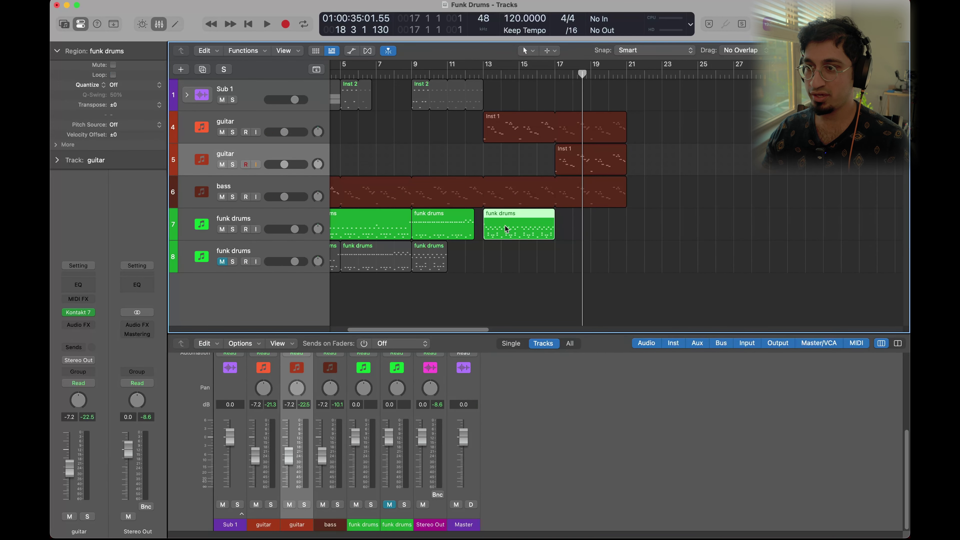
Copy the bar 13 drum region to bar 17, play its opening with both guitars and the bass, and inspect its notes.
{"action": "left_click_drag", "start_coordinate": [506, 229], "coordinate": [576, 240]}
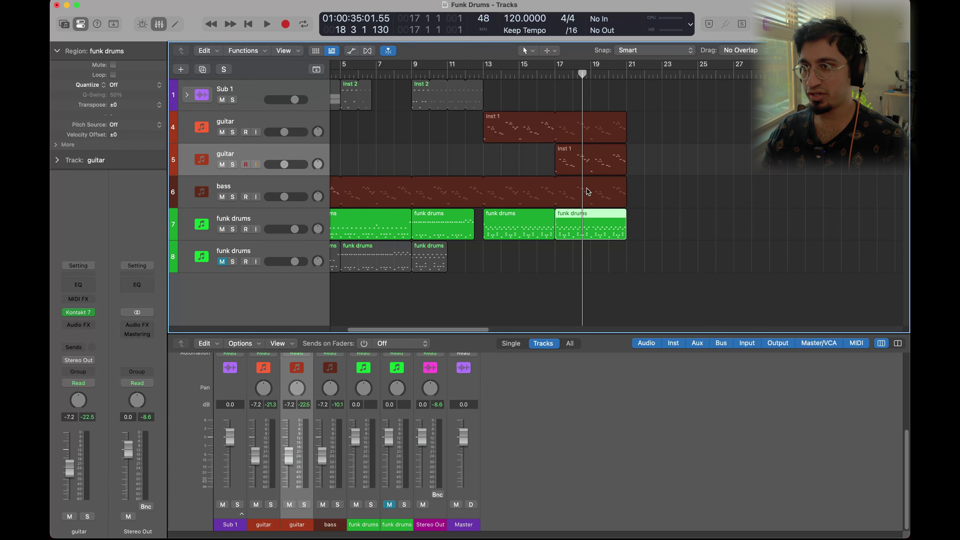
{"action": "key", "text": "shift+space"}
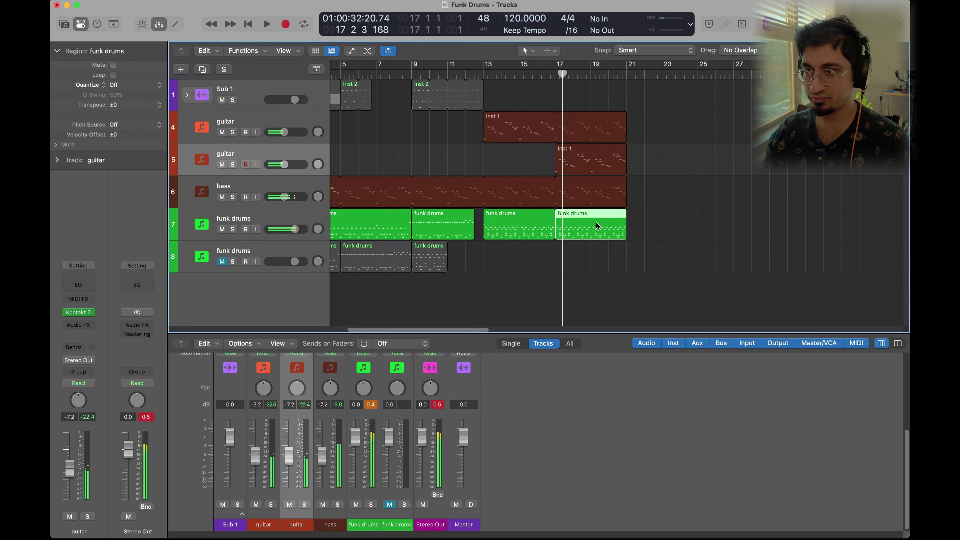
{"action": "left_click", "coordinate": [606, 254]}
{"action": "double_click", "coordinate": [597, 224]}
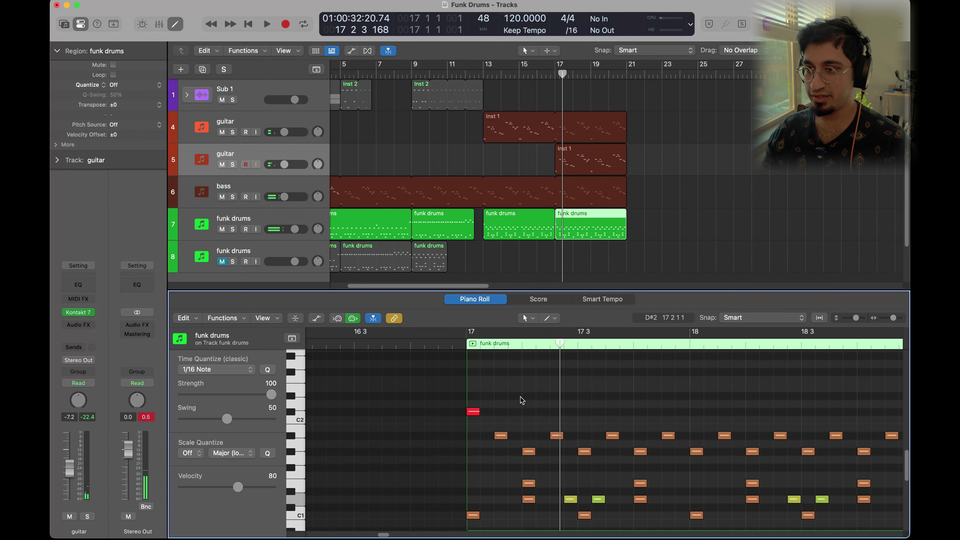
{"action": "left_click", "coordinate": [534, 238]}
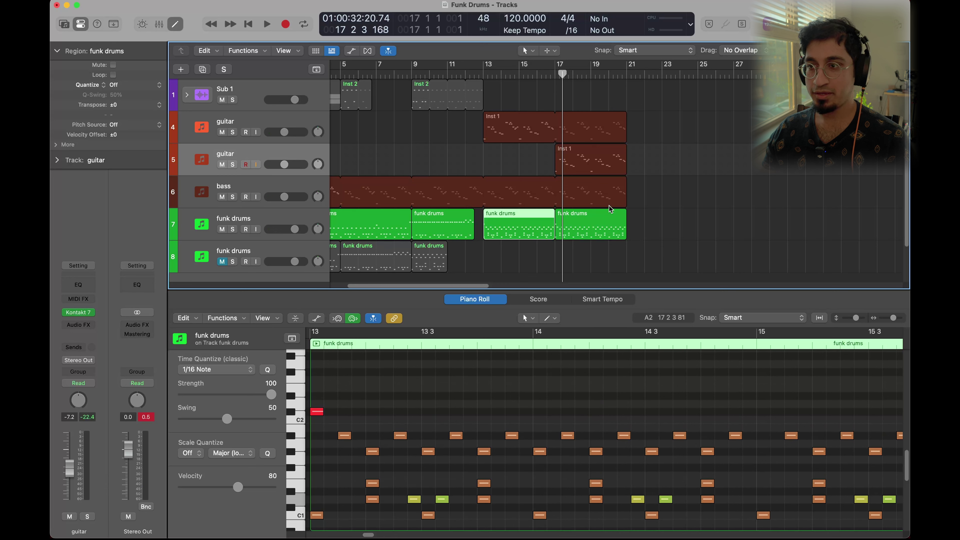
Extend the bass loop to bar 23 and play the bar 17 drum region with its notes open.
{"action": "left_click_drag", "start_coordinate": [625, 183], "coordinate": [659, 201]}
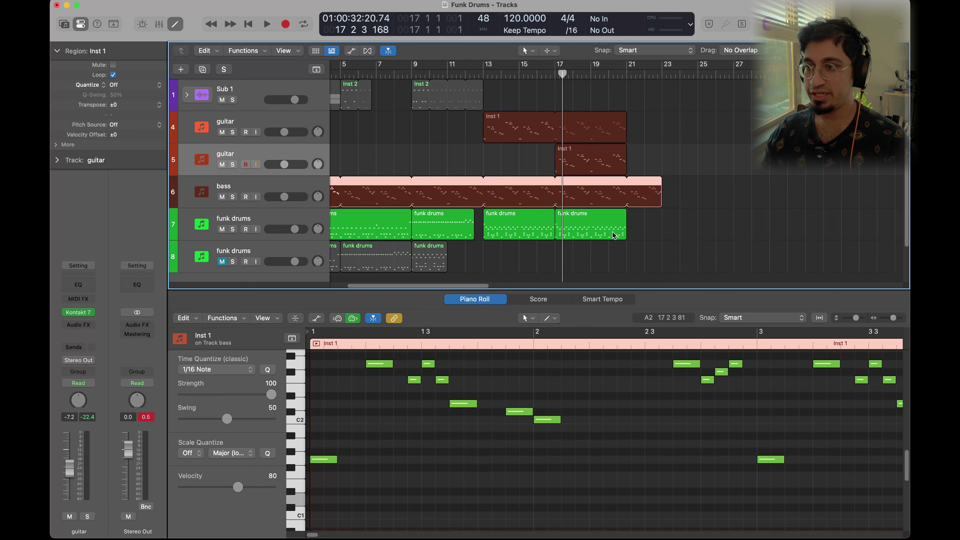
{"action": "left_click", "coordinate": [613, 235]}
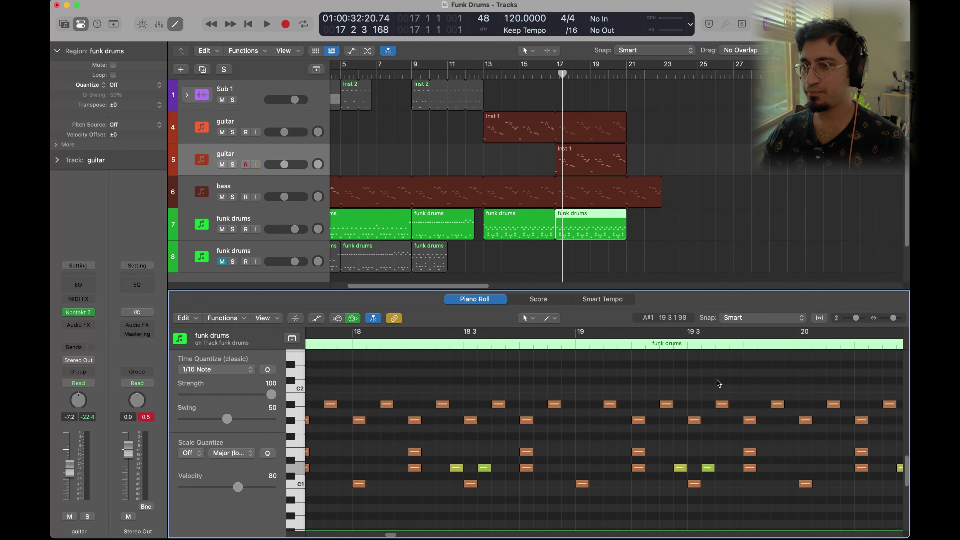
{"action": "key", "text": "space"}
{"action": "scroll", "coordinate": [673, 383], "scroll_direction": "down", "scroll_amount": 3}
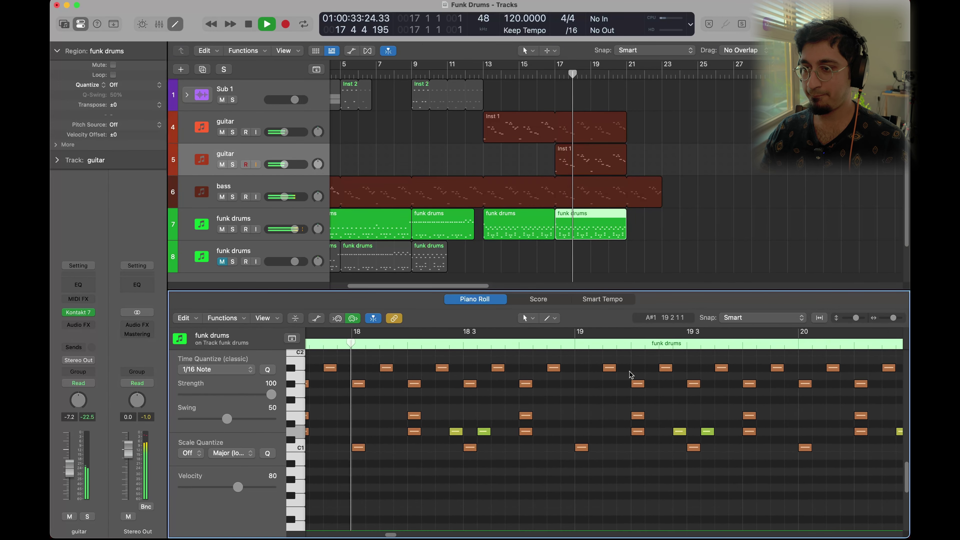
{"action": "scroll", "coordinate": [700, 382], "scroll_direction": "right", "scroll_amount": 2}
{"action": "scroll", "coordinate": [673, 454], "scroll_direction": "right", "scroll_amount": 4}
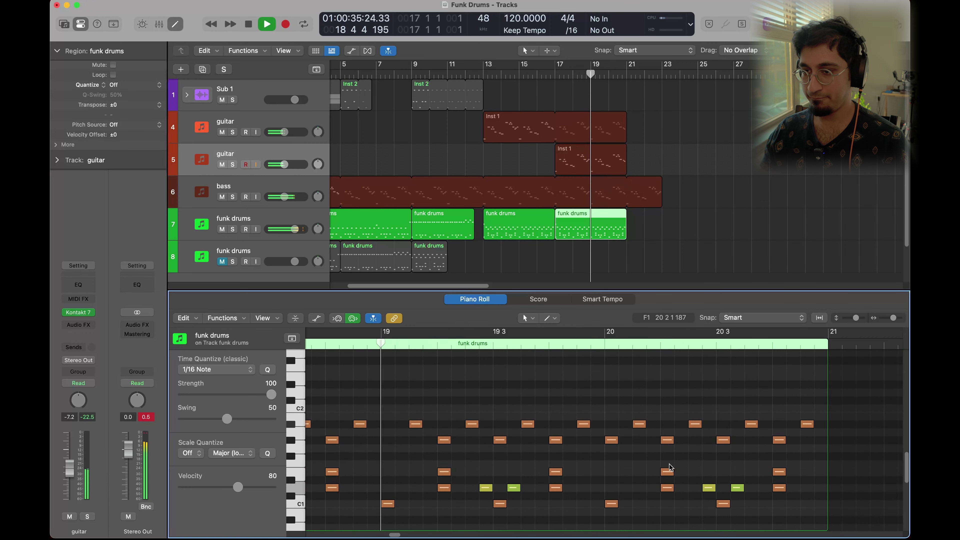
{"action": "key", "text": "space"}
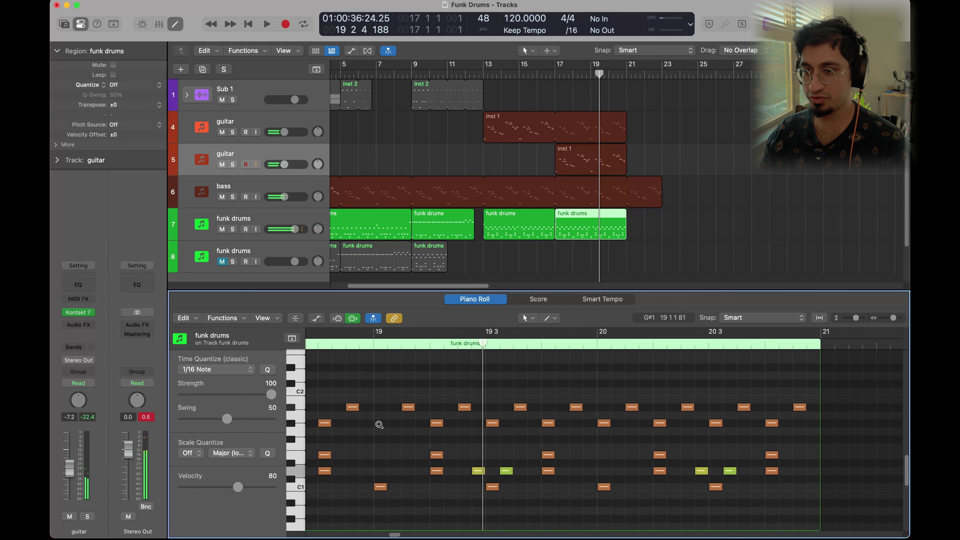
Add a G#1 note at the start of bar 19 and play through bar 20.
{"action": "left_click", "coordinate": [380, 423]}
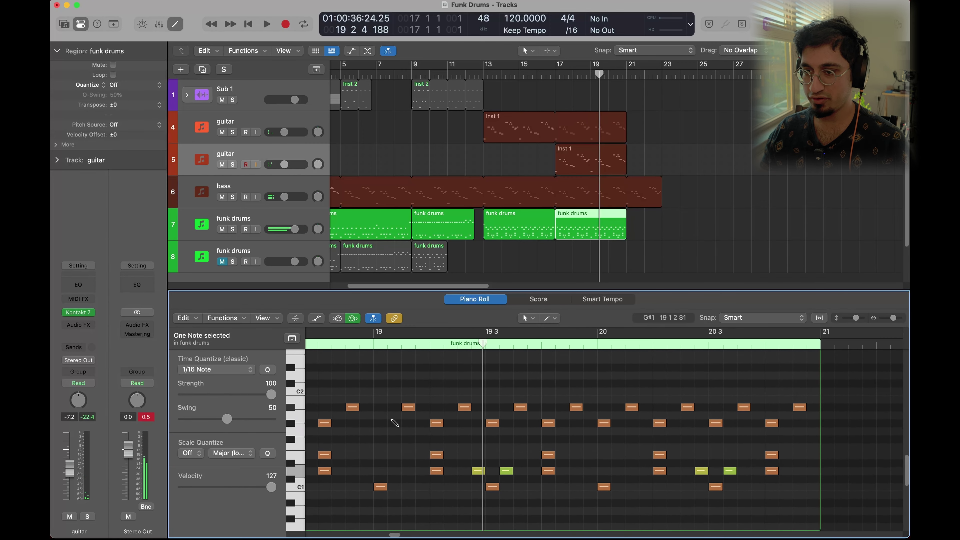
{"action": "left_click", "coordinate": [409, 407]}
{"action": "key", "text": "space"}
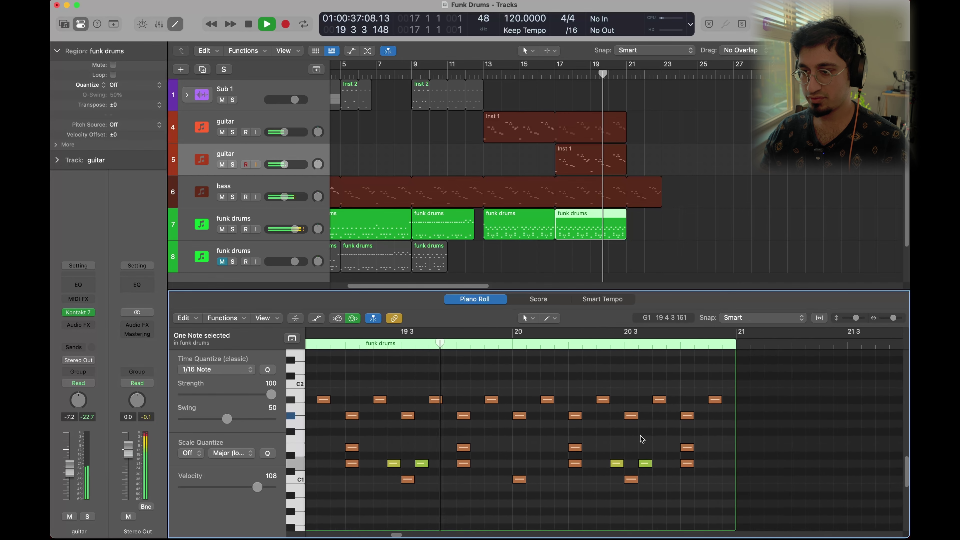
{"action": "scroll", "coordinate": [642, 439], "scroll_direction": "right", "scroll_amount": 5}
{"action": "scroll", "coordinate": [641, 439], "scroll_direction": "up", "scroll_amount": 1}
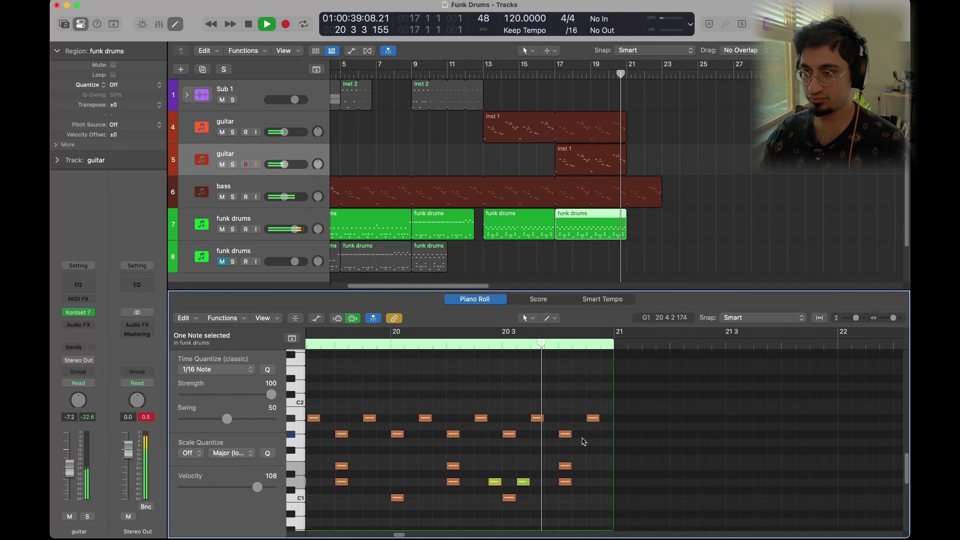
{"action": "left_click", "coordinate": [404, 343]}
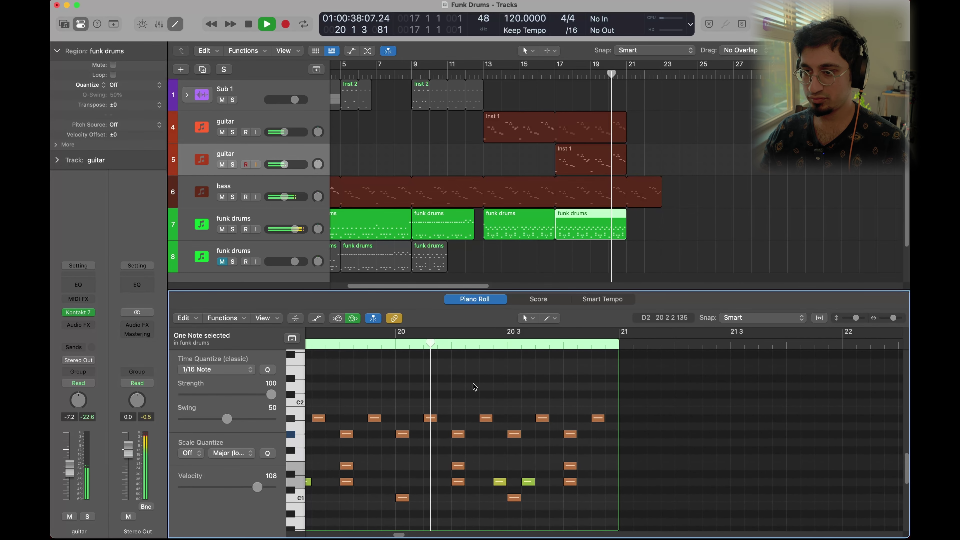
{"action": "key", "text": "space"}
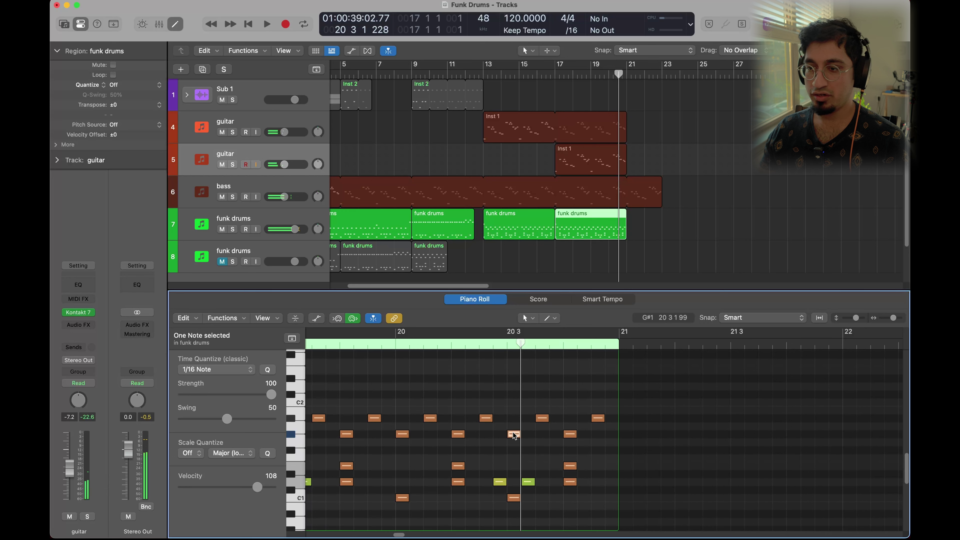
Build a sixteenth-note E1 fill across beats 3 and 4 of bar 20, lowering every second note's velocity to about 89.
{"action": "left_click_drag", "start_coordinate": [570, 466], "coordinate": [543, 466]}
{"action": "left_click", "coordinate": [516, 465], "text": "shift"}
{"action": "left_click", "coordinate": [564, 465]}
{"action": "left_click", "coordinate": [556, 465]}
{"action": "left_click", "coordinate": [529, 467]}
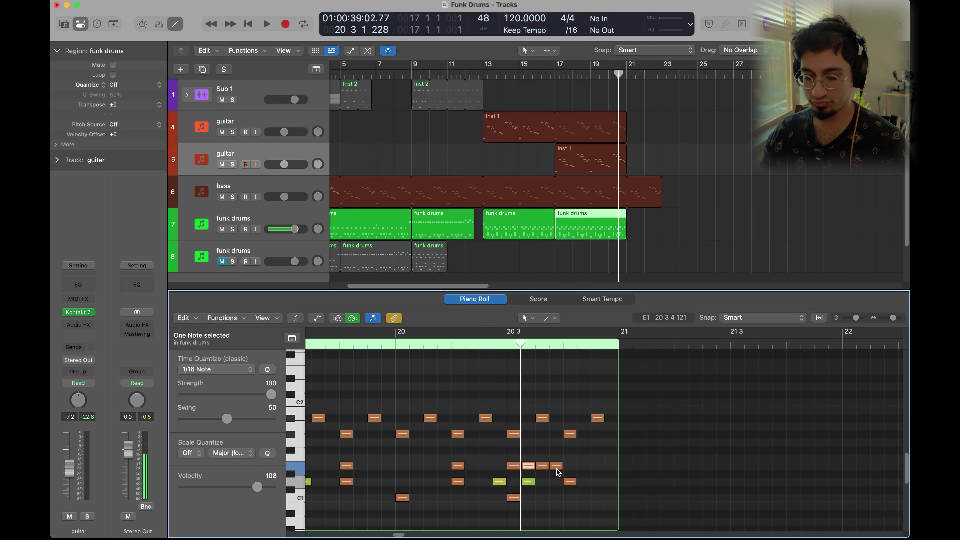
{"action": "left_click", "coordinate": [524, 467], "text": "shift"}
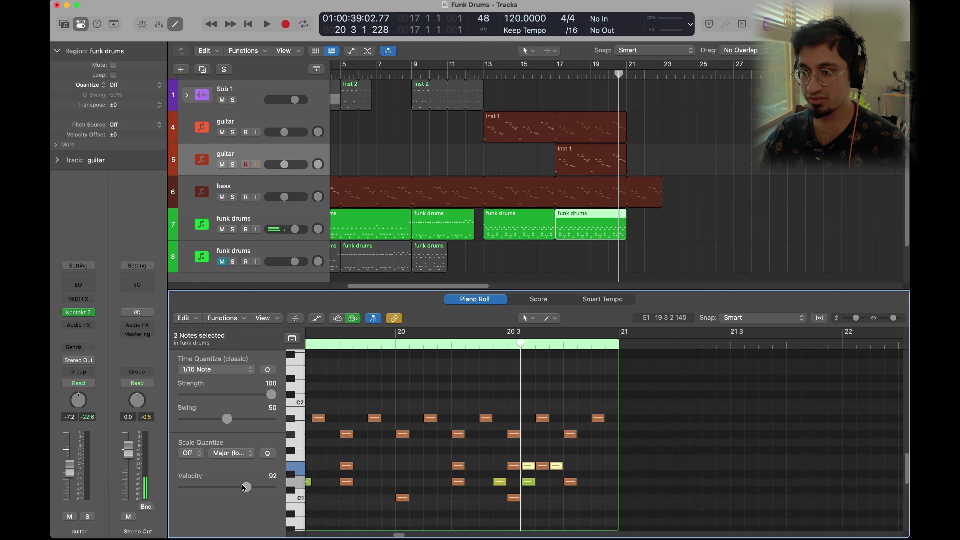
{"action": "left_click_drag", "start_coordinate": [570, 449], "coordinate": [571, 469]}
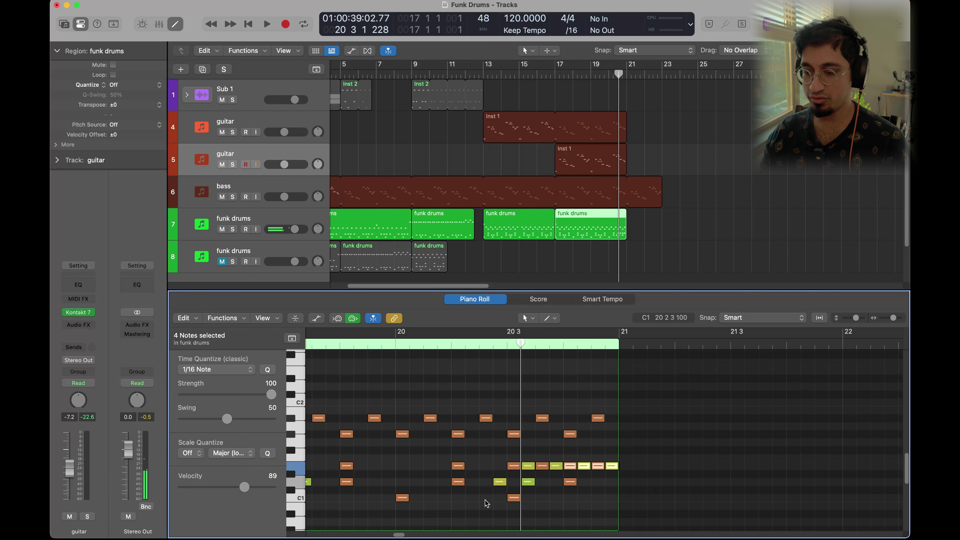
Ramp the note velocities of the bar 20 fill upward toward bar 21 and play the fill.
{"action": "key", "text": "a"}
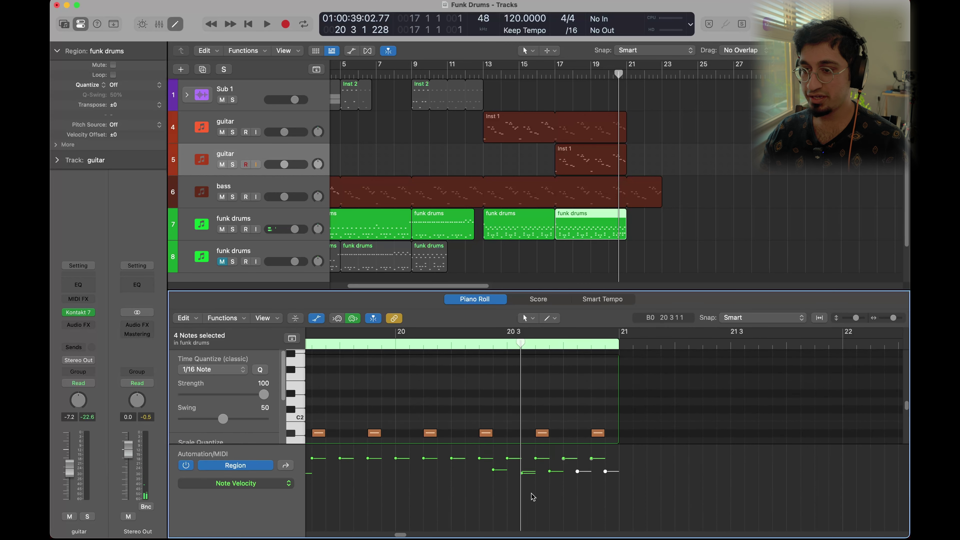
{"action": "scroll", "coordinate": [581, 413], "scroll_direction": "down", "scroll_amount": 5}
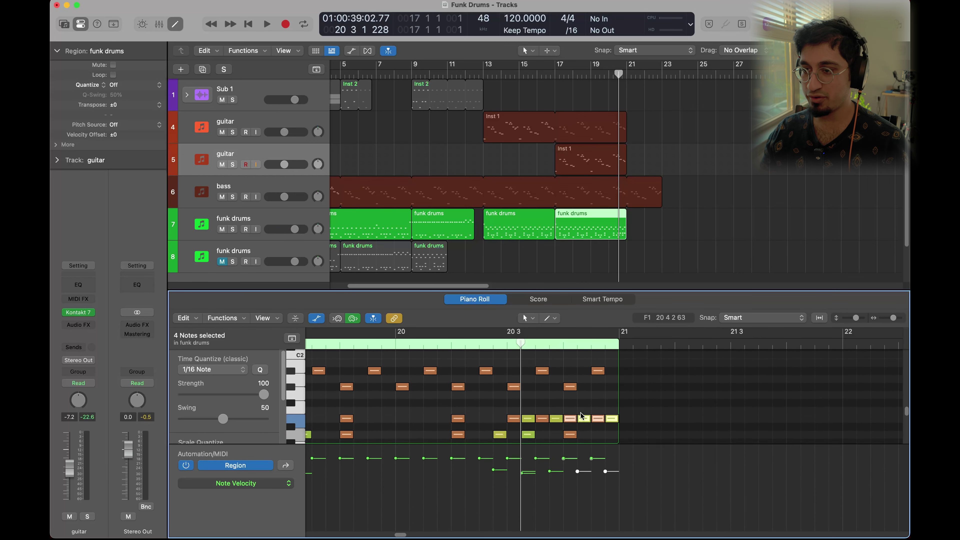
{"action": "left_click_drag", "start_coordinate": [515, 387], "coordinate": [615, 401]}
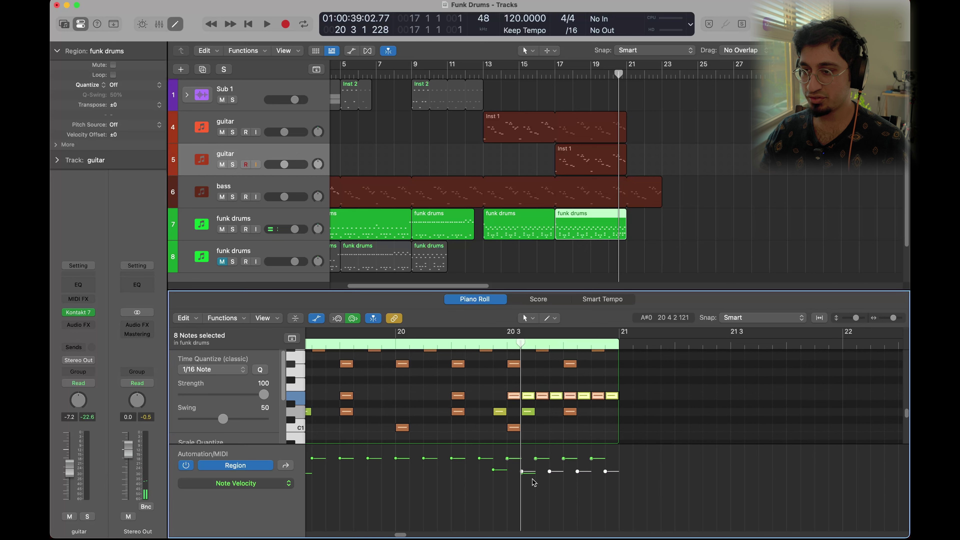
{"action": "mouse_move", "coordinate": [524, 490]}
{"action": "left_mouse_down"}
{"action": "mouse_move", "coordinate": [624, 469]}
{"action": "mouse_move", "coordinate": [624, 480]}
{"action": "left_mouse_up"}
{"action": "key", "text": "space"}
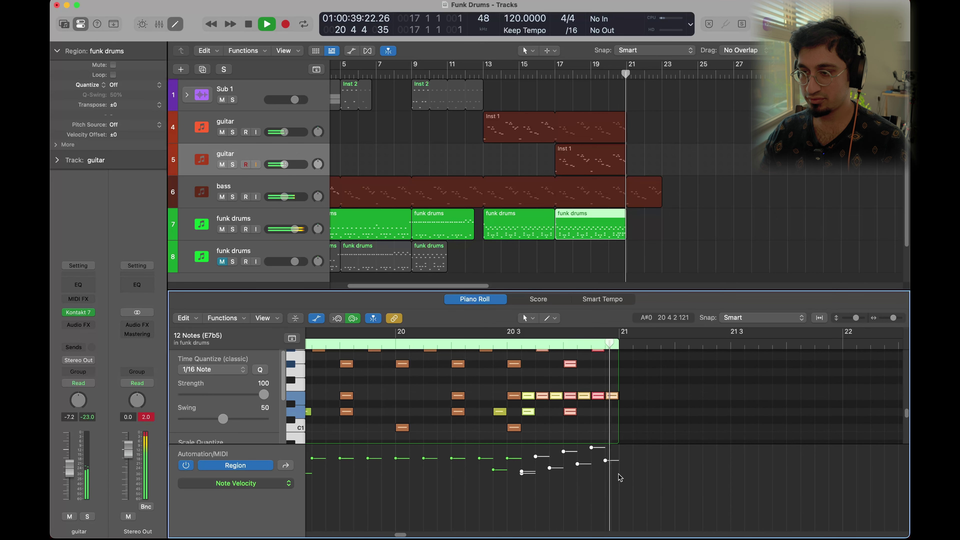
{"action": "key", "text": "space"}
Lower the three cymbal notes above the bar 20 fill back to the velocity of the earlier cymbal notes.
{"action": "scroll", "coordinate": [533, 371], "scroll_direction": "up", "scroll_amount": 2}
{"action": "left_click_drag", "start_coordinate": [532, 373], "coordinate": [606, 399]}
{"action": "key", "text": "Delete"}
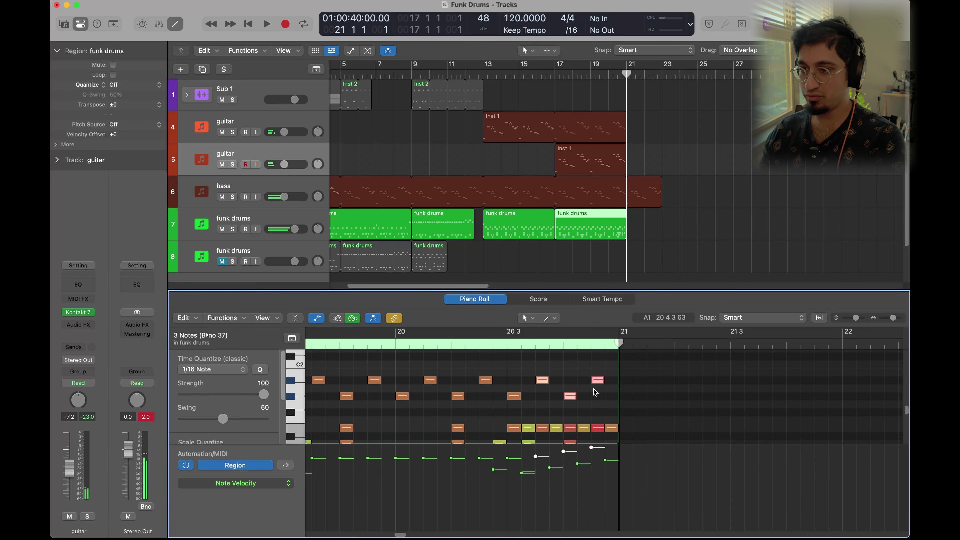
{"action": "left_click_drag", "start_coordinate": [545, 400], "coordinate": [598, 382]}
{"action": "left_click", "coordinate": [634, 399]}
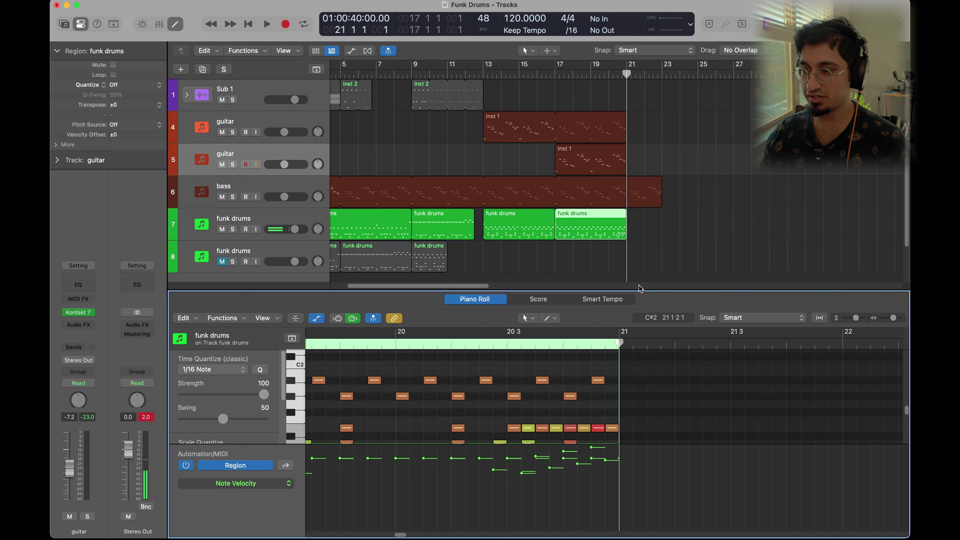
Extend the bar 17 drum region to bar 23 and move the note at the start of bar 21 up to C#2.
{"action": "left_click_drag", "start_coordinate": [623, 233], "coordinate": [666, 232]}
{"action": "scroll", "coordinate": [654, 417], "scroll_direction": "down", "scroll_amount": 3}
{"action": "scroll", "coordinate": [654, 417], "scroll_direction": "up", "scroll_amount": 4}
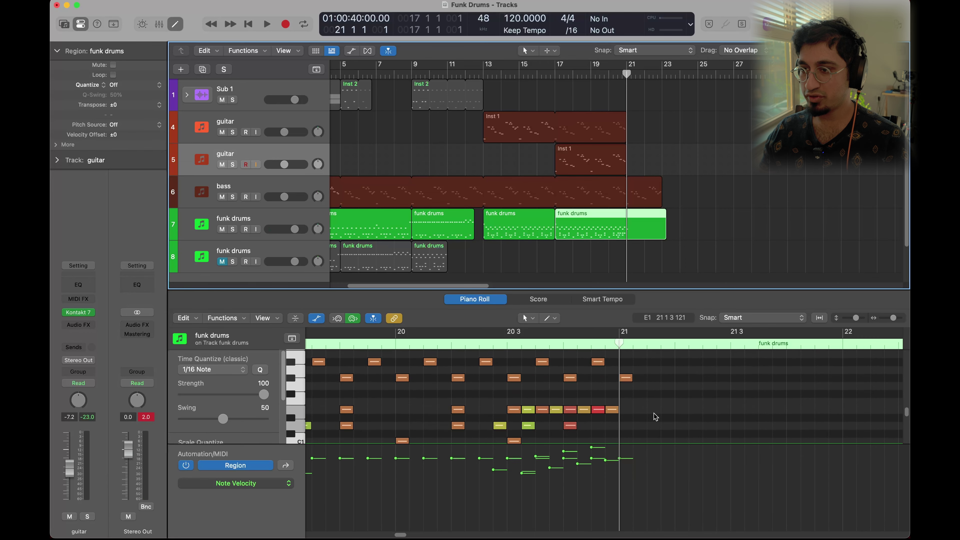
{"action": "left_click_drag", "start_coordinate": [643, 377], "coordinate": [622, 415]}
{"action": "key", "text": "alt+Up"}
{"action": "key", "text": "alt+Up"}
{"action": "key", "text": "alt+Up"}
{"action": "key", "text": "alt+Up"}
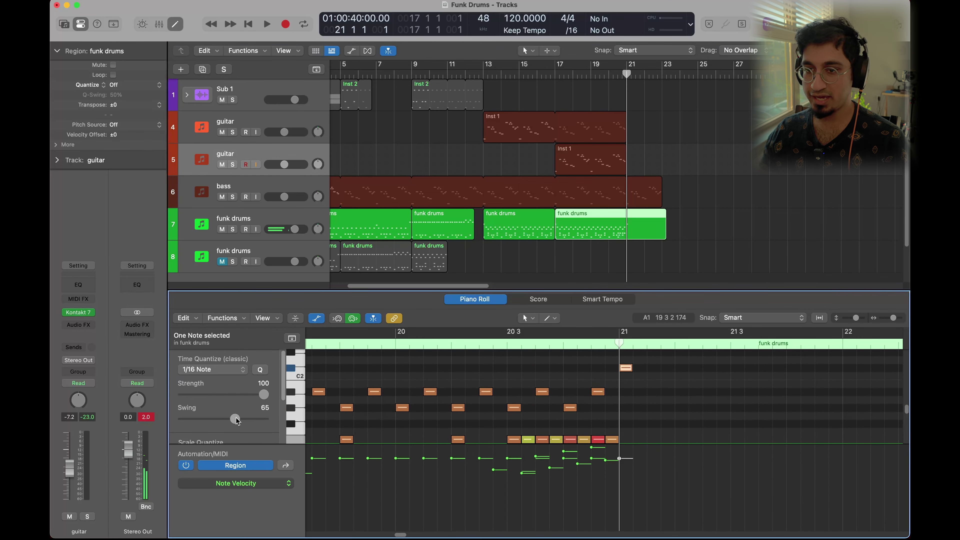
Set the velocity of the C#2 note at bar 21 to 127.
{"action": "scroll", "coordinate": [606, 406], "scroll_direction": "up", "scroll_amount": 3}
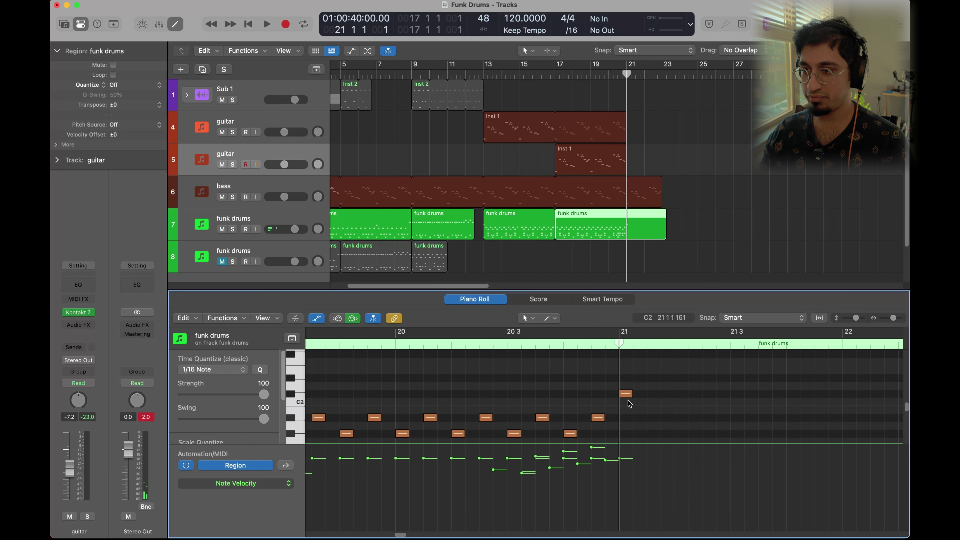
{"action": "left_click", "coordinate": [625, 393]}
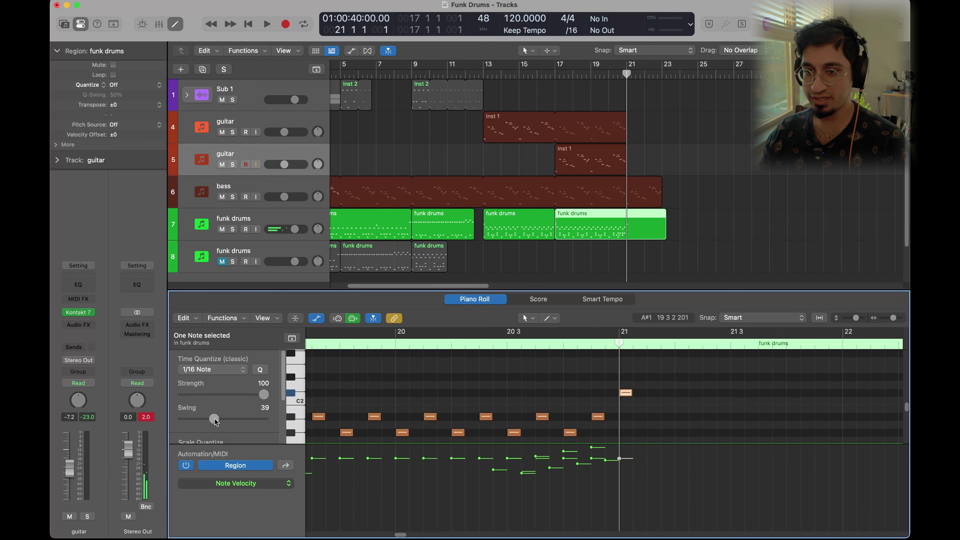
{"action": "scroll", "coordinate": [225, 423], "scroll_direction": "down", "scroll_amount": 3}
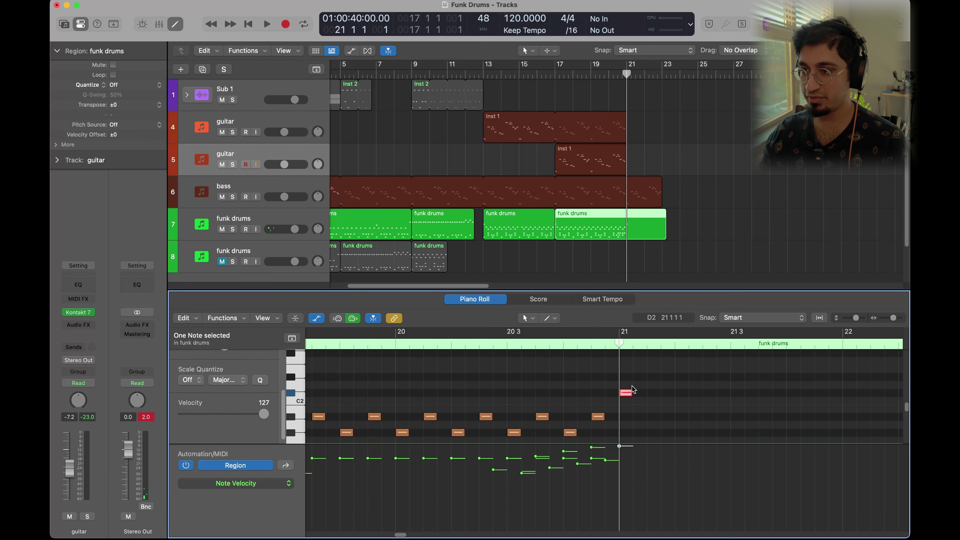
Place a C1 note with velocity 127 at the start of bar 21 and play from the bar 20 fill into bar 22.
{"action": "scroll", "coordinate": [642, 390], "scroll_direction": "up", "scroll_amount": 1}
{"action": "left_click_drag", "start_coordinate": [626, 397], "coordinate": [624, 429]}
{"action": "left_click", "coordinate": [623, 94]}
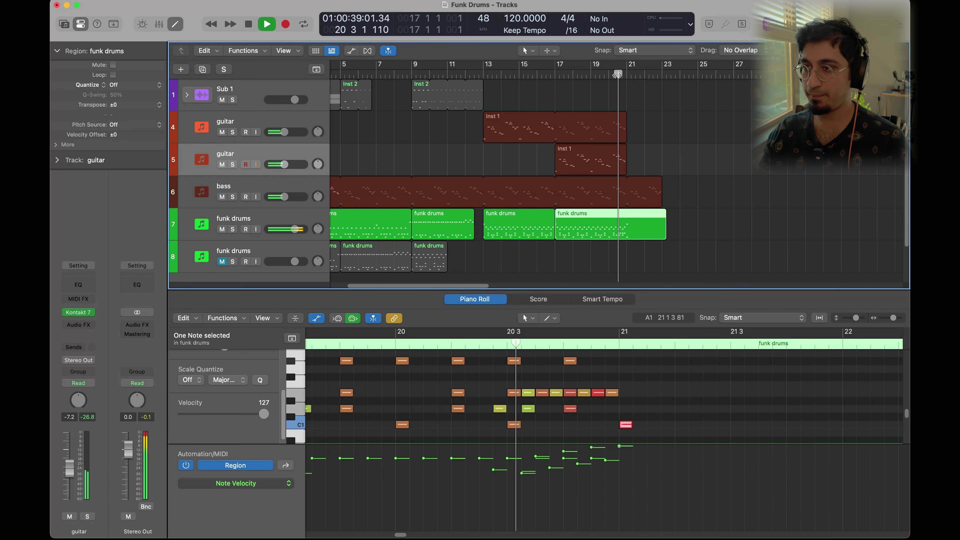
{"action": "key", "text": "space"}
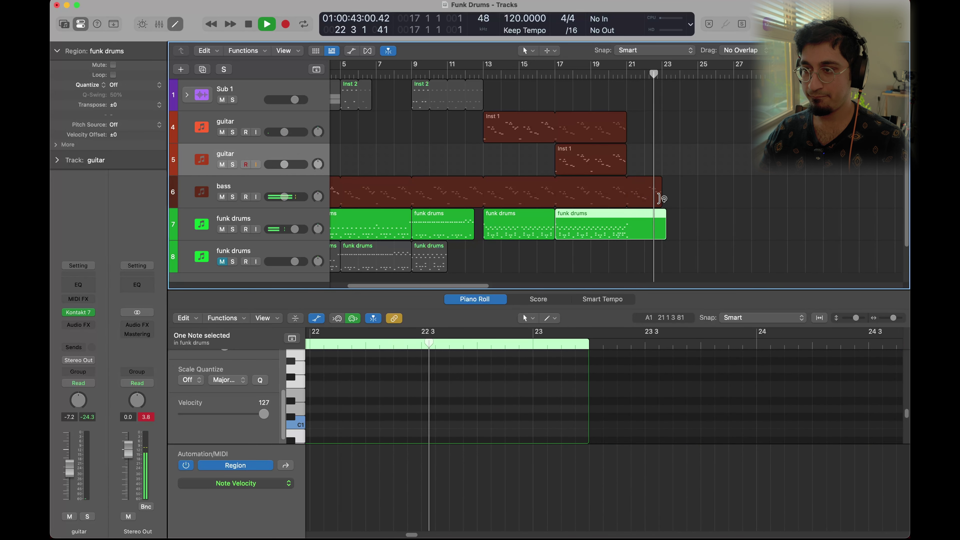
{"action": "key", "text": "space"}
{"action": "left_click_drag", "start_coordinate": [662, 199], "coordinate": [680, 199]}
{"action": "scroll", "coordinate": [727, 384], "scroll_direction": "down", "scroll_amount": 1}
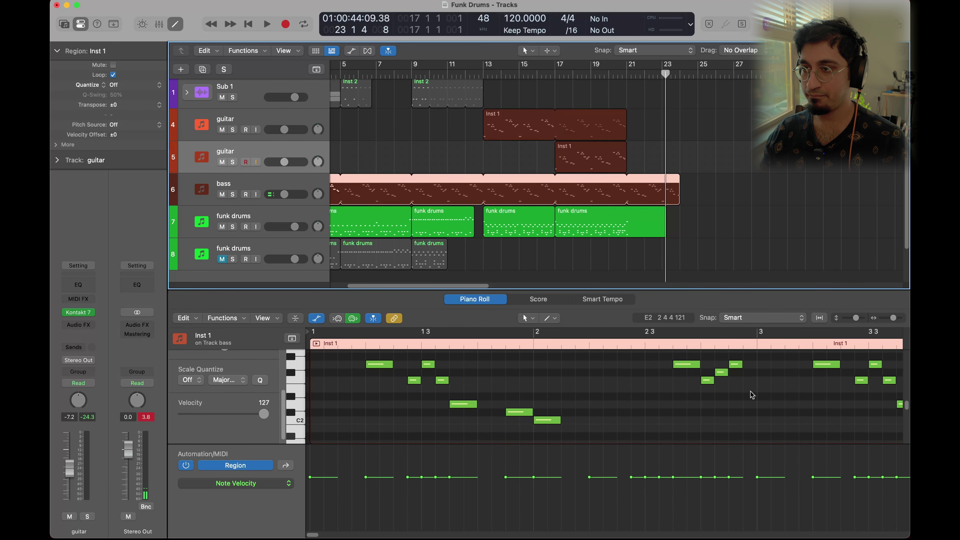
{"action": "key", "text": "super+z"}
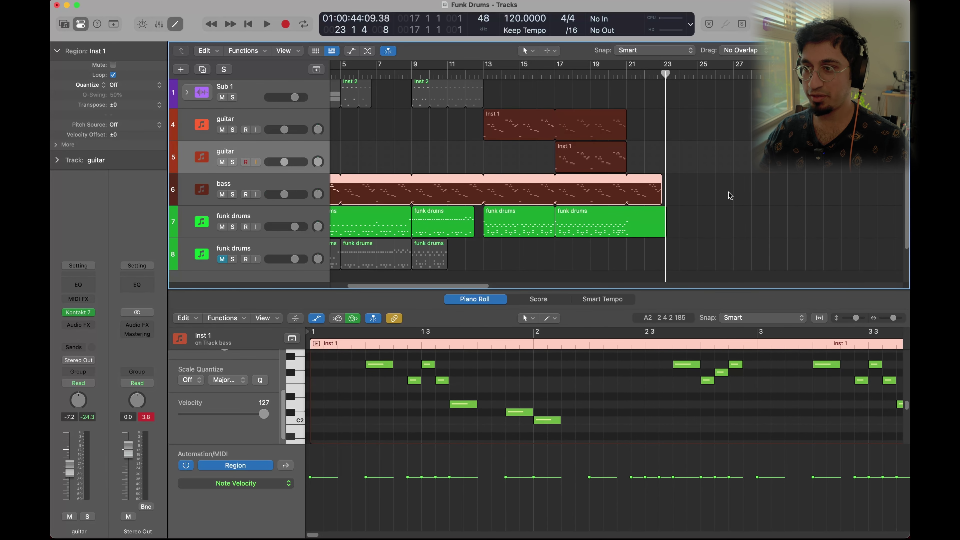
Play the opening of the drum and bass arrangement from bar 3 through bar 4.
{"action": "scroll", "coordinate": [668, 179], "scroll_direction": "left", "scroll_amount": 3}
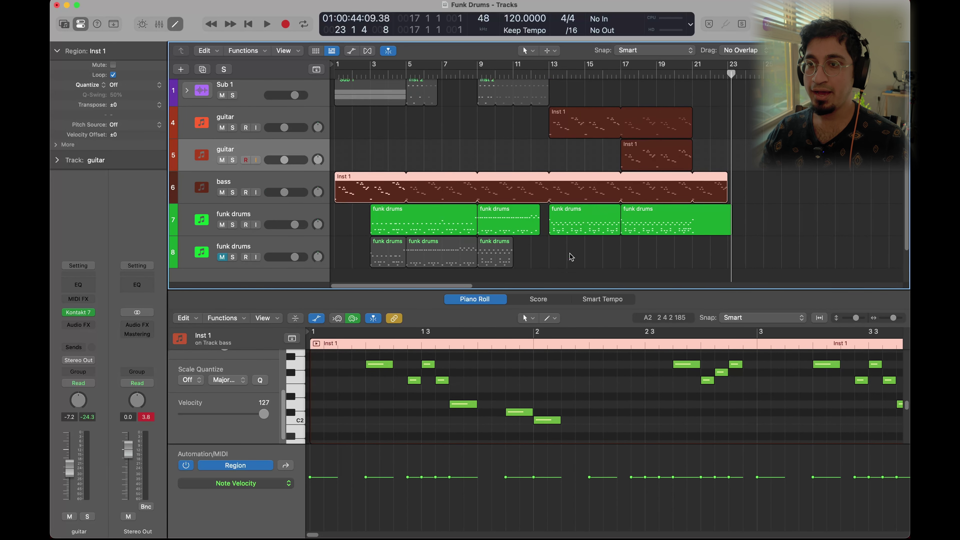
{"action": "scroll", "coordinate": [622, 193], "scroll_direction": "down", "scroll_amount": 2}
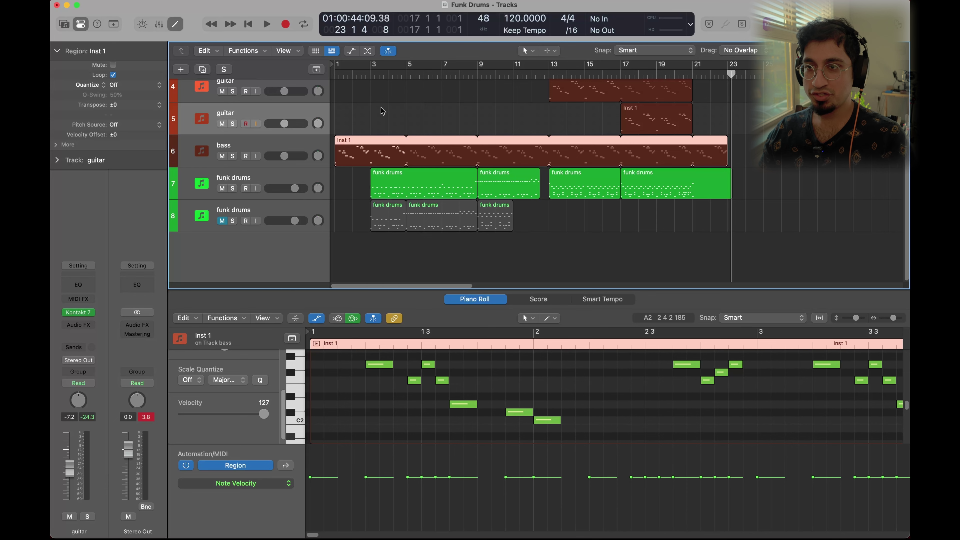
{"action": "key", "text": "space"}
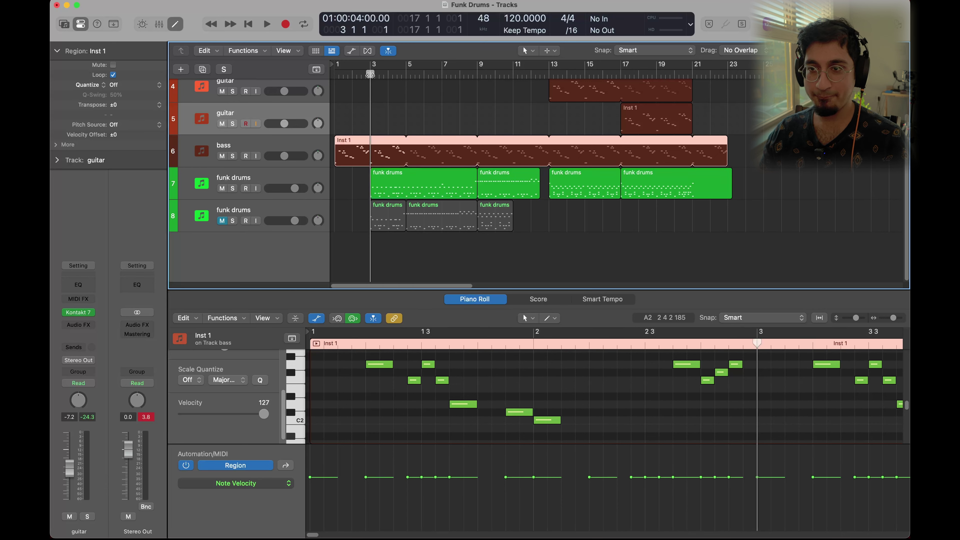
{"action": "key", "text": "space"}
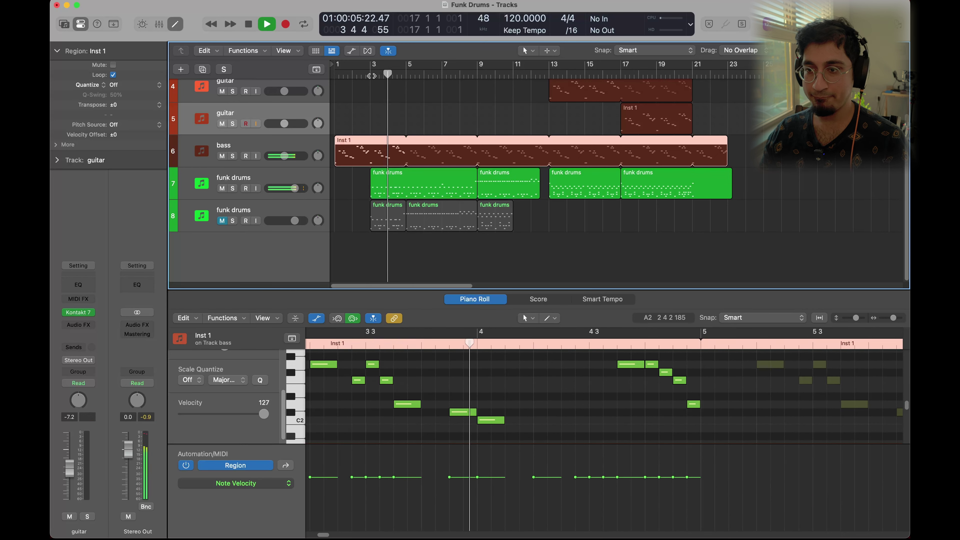
{"action": "key", "text": "space"}
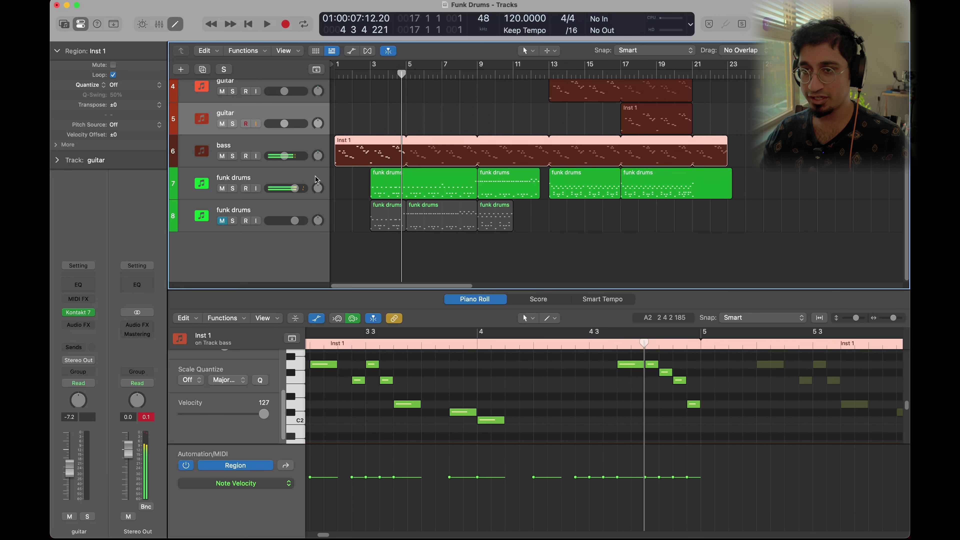
Open the Kontakt instrument of the unmuted funk drums track and display the kit's MIDI mapping and randomize options.
{"action": "left_click", "coordinate": [315, 176]}
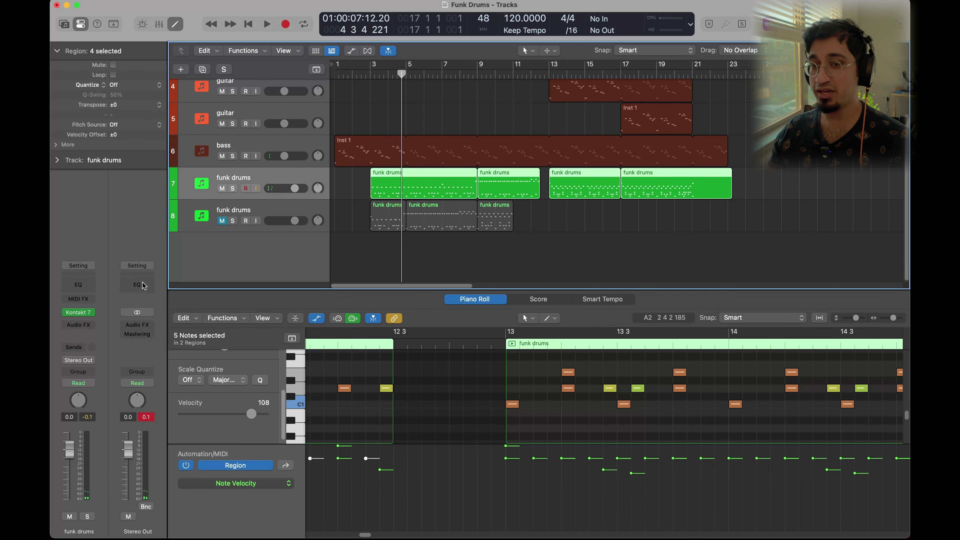
{"action": "left_click", "coordinate": [80, 313]}
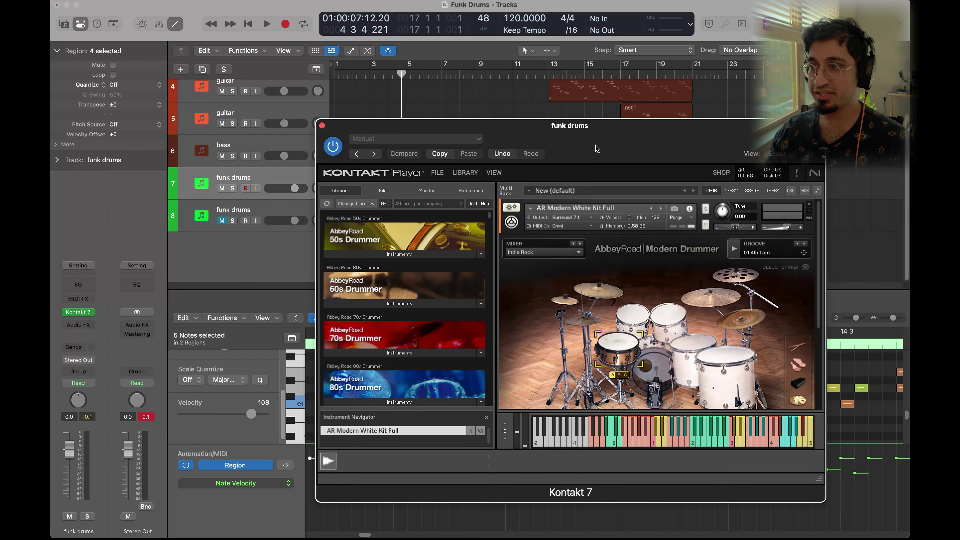
{"action": "left_click_drag", "start_coordinate": [596, 146], "coordinate": [530, 94]}
{"action": "scroll", "coordinate": [557, 330], "scroll_direction": "down", "scroll_amount": 5}
{"action": "scroll", "coordinate": [557, 330], "scroll_direction": "down", "scroll_amount": 3}
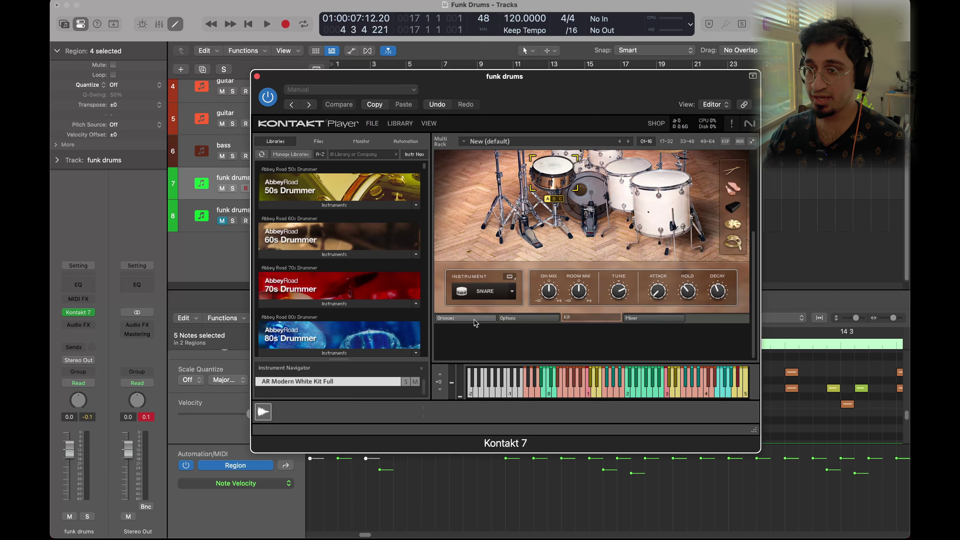
{"action": "left_click", "coordinate": [466, 317]}
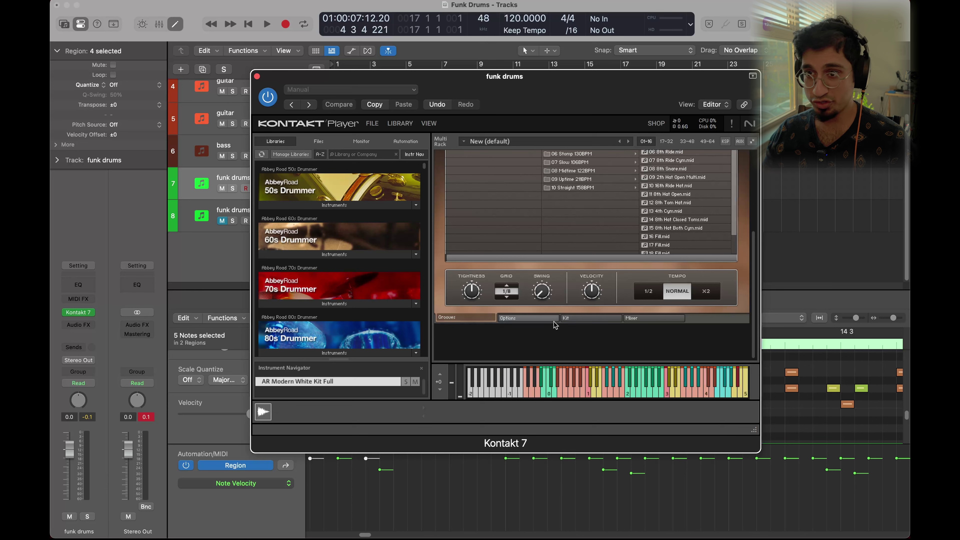
{"action": "left_click", "coordinate": [528, 318]}
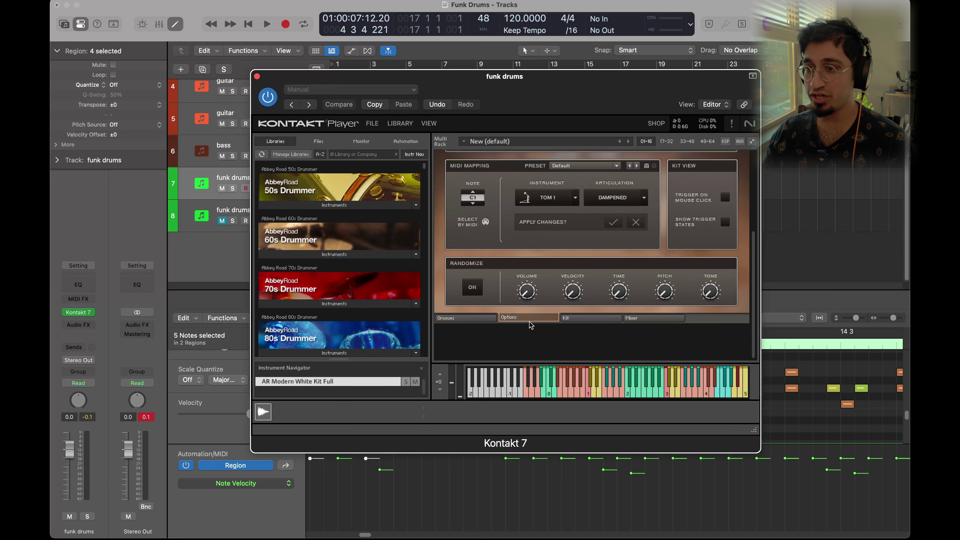
Switch on Randomize for the kit and raise the velocity and time amounts while playing the arrangement.
{"action": "left_click", "coordinate": [473, 287]}
{"action": "left_click", "coordinate": [474, 286]}
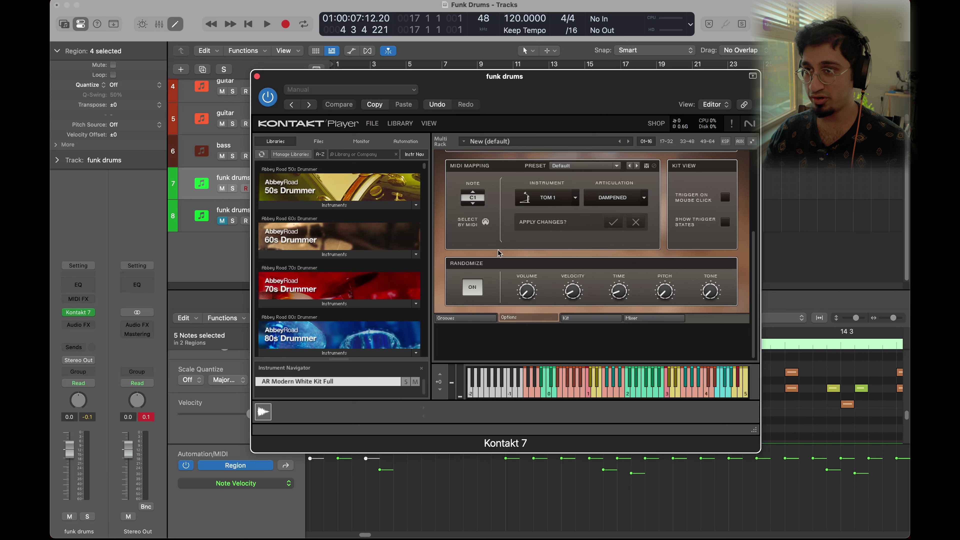
{"action": "key", "text": "space"}
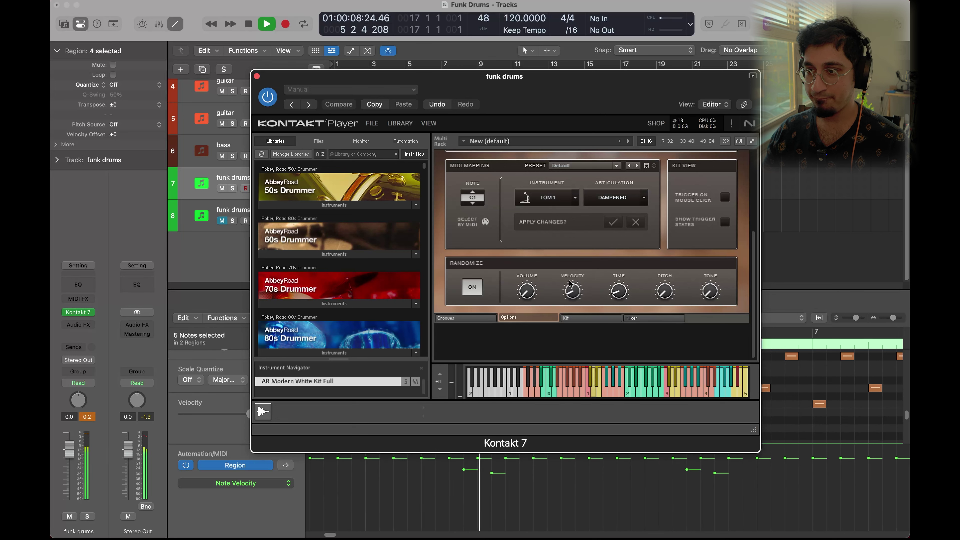
{"action": "key", "text": "space"}
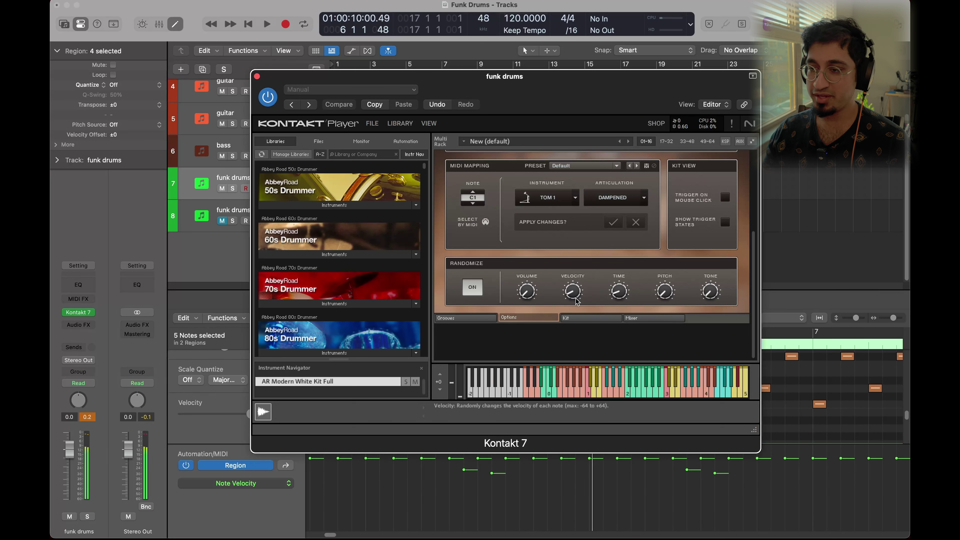
{"action": "key", "text": "space"}
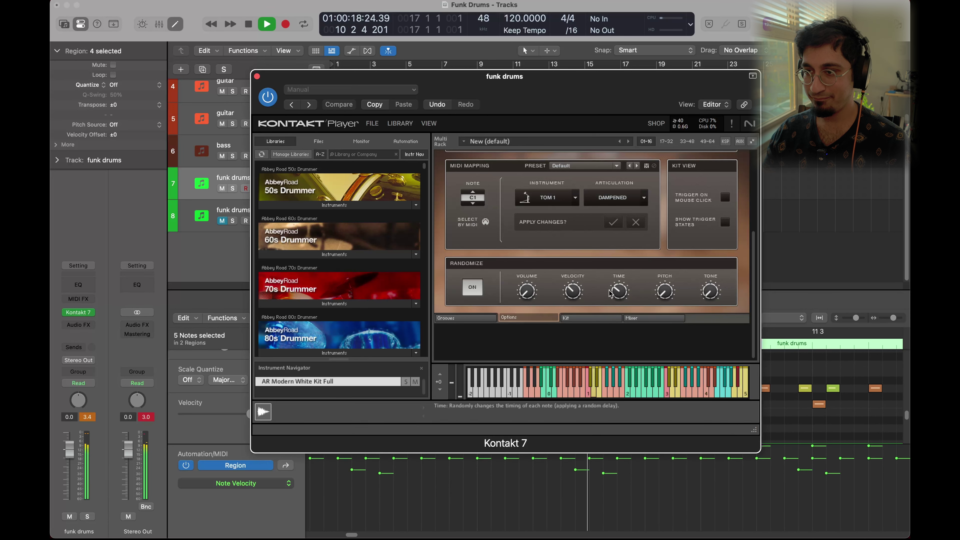
{"action": "key", "text": "space"}
Reduce the kit's velocity and time randomization, close the instrument, and play the arrangement from bar 3.
{"action": "left_click_drag", "start_coordinate": [556, 99], "coordinate": [601, 274]}
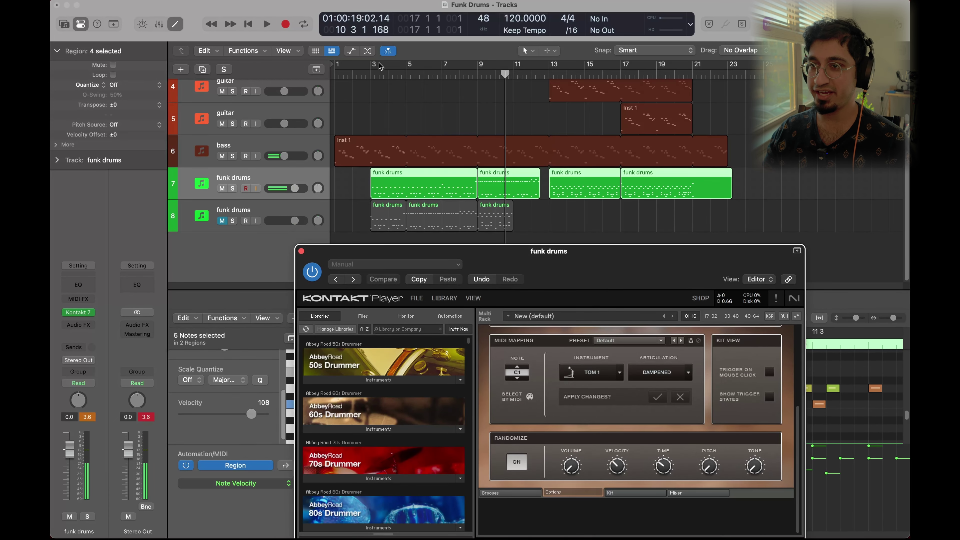
{"action": "left_click", "coordinate": [370, 74]}
{"action": "left_click_drag", "start_coordinate": [601, 238], "coordinate": [560, 124]}
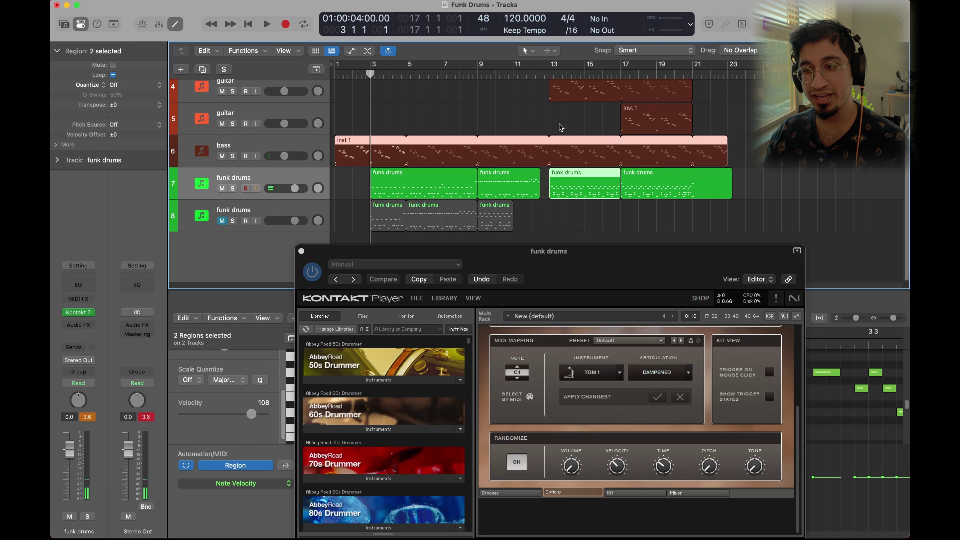
{"action": "left_click", "coordinate": [633, 242]}
{"action": "left_click_drag", "start_coordinate": [632, 288], "coordinate": [576, 145]}
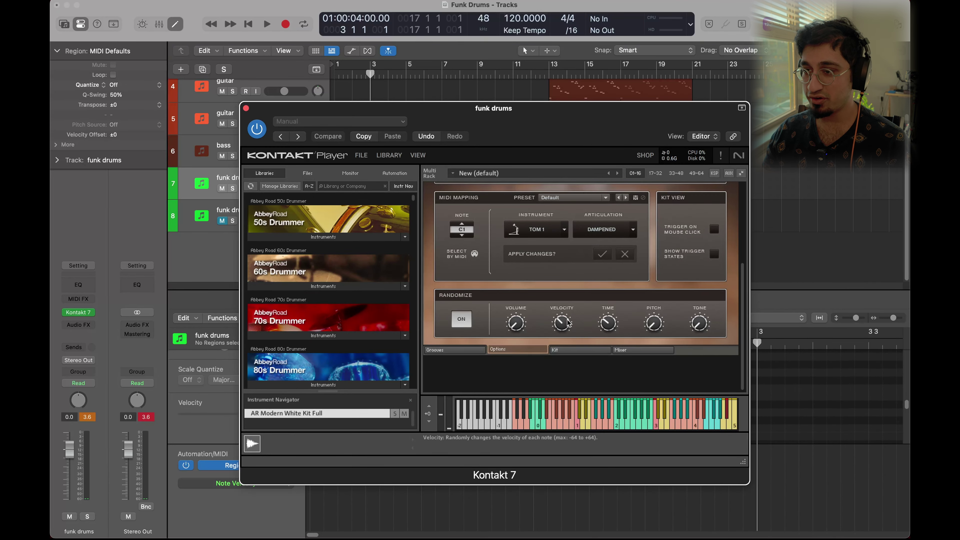
{"action": "left_click_drag", "start_coordinate": [561, 333], "coordinate": [605, 336]}
{"action": "key", "text": "space"}
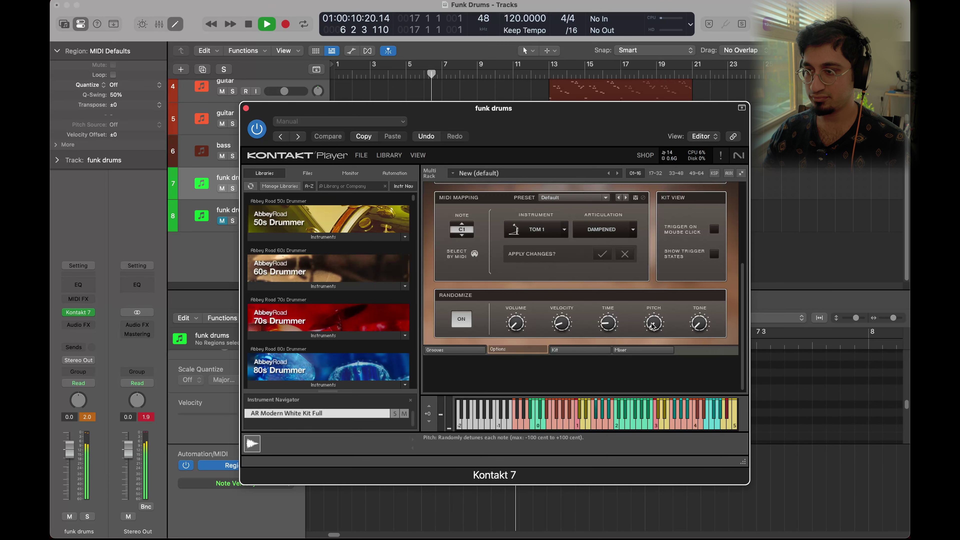
{"action": "left_click", "coordinate": [245, 108]}
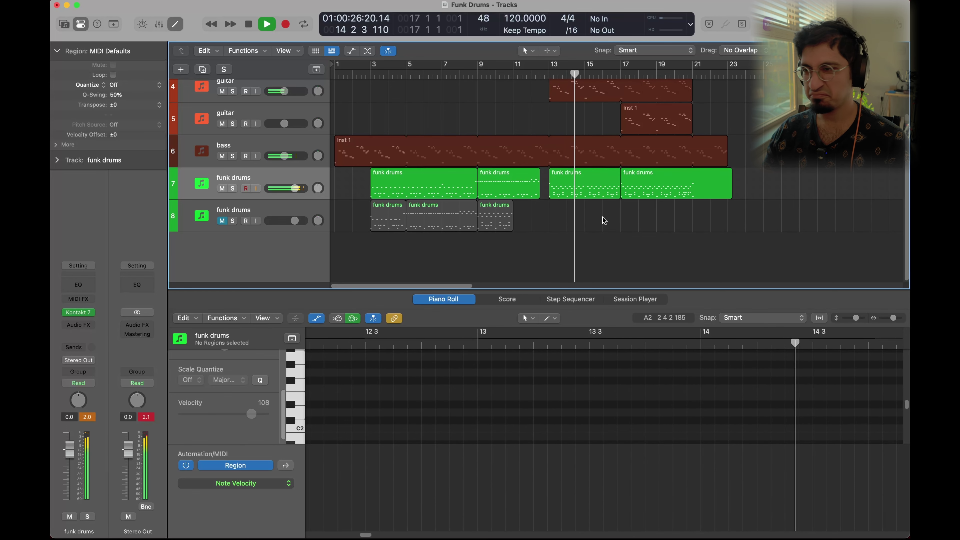
{"action": "scroll", "coordinate": [609, 224], "scroll_direction": "up", "scroll_amount": 2}
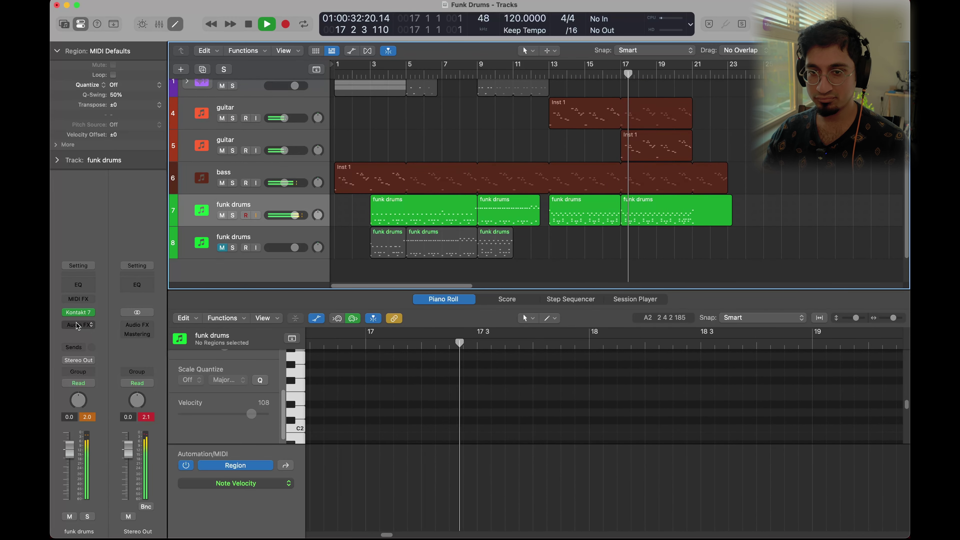
Review the randomize settings of the unmuted funk drums track's Kontakt kit during playback, close the instrument, and stop the arrangement.
{"action": "left_click", "coordinate": [78, 313]}
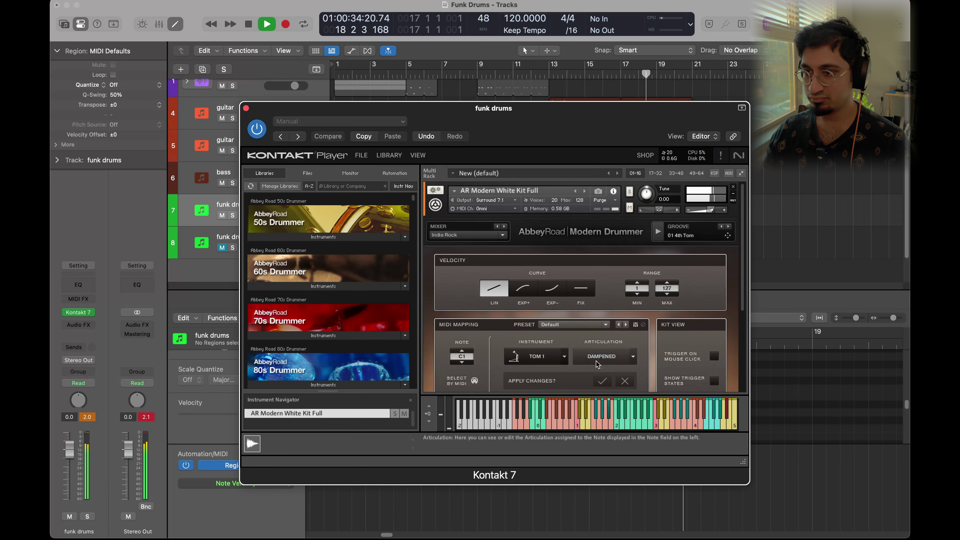
{"action": "scroll", "coordinate": [548, 382], "scroll_direction": "down", "scroll_amount": 5}
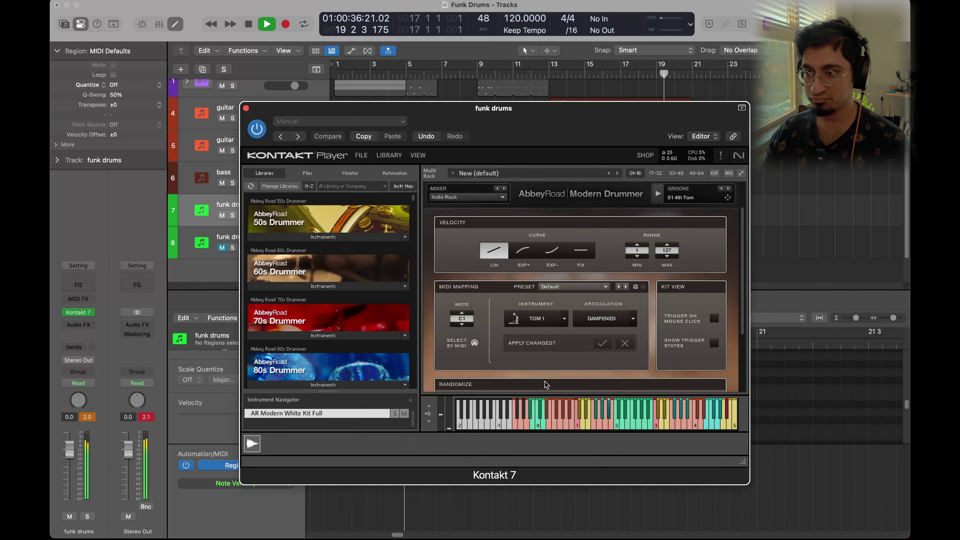
{"action": "scroll", "coordinate": [548, 378], "scroll_direction": "down", "scroll_amount": 2}
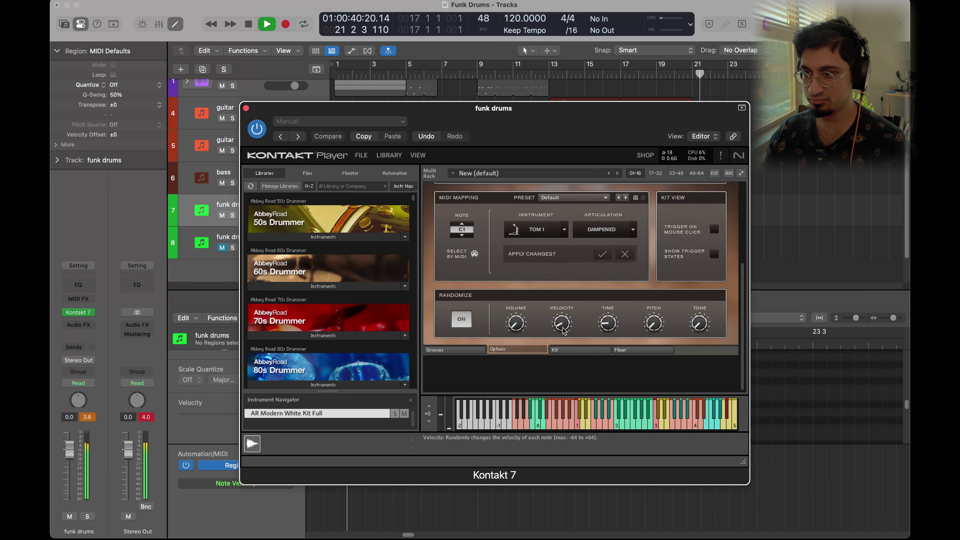
{"action": "left_click", "coordinate": [246, 109]}
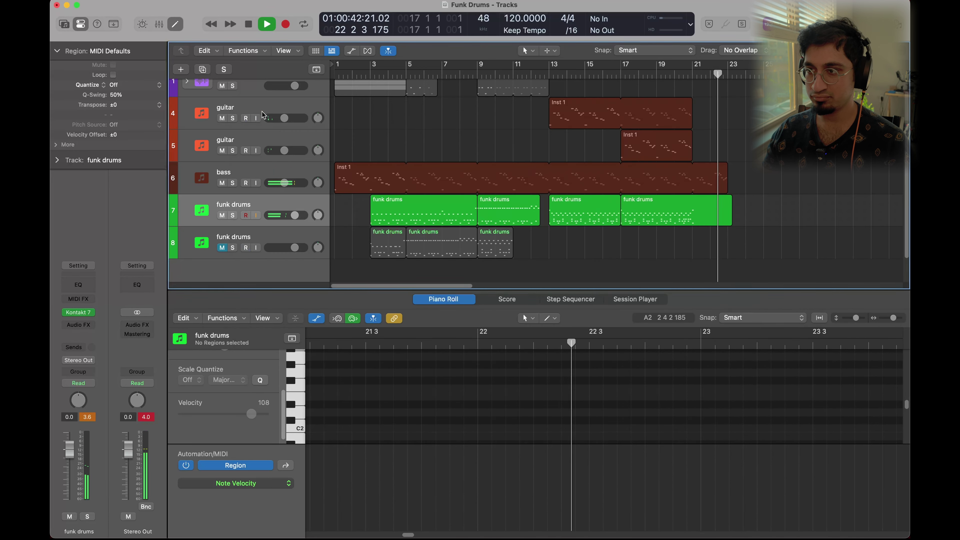
{"action": "key", "text": "space"}
Extend the looping bass region so it ends at bar 24.
{"action": "left_click", "coordinate": [673, 176]}
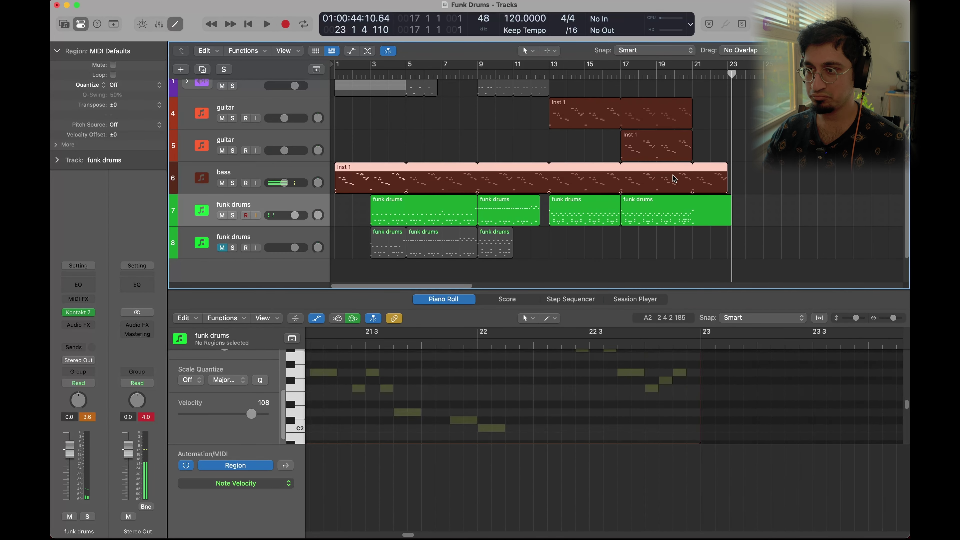
{"action": "left_click_drag", "start_coordinate": [727, 190], "coordinate": [729, 191]}
{"action": "scroll", "coordinate": [840, 416], "scroll_direction": "right", "scroll_amount": 6}
{"action": "scroll", "coordinate": [840, 416], "scroll_direction": "up", "scroll_amount": 4}
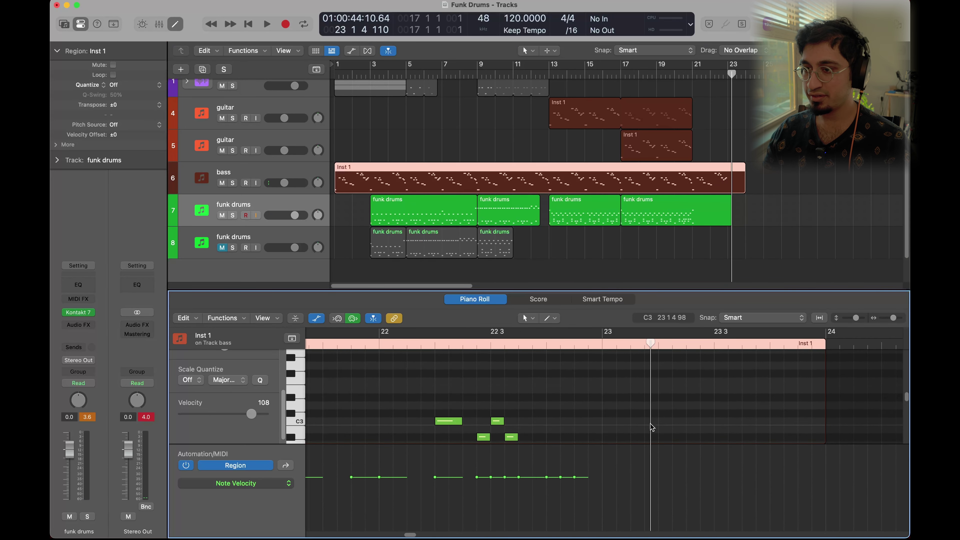
Lengthen the bass region's final G2 note so it sustains to the region's end at bar 24.
{"action": "scroll", "coordinate": [651, 424], "scroll_direction": "down", "scroll_amount": 2}
{"action": "left_click_drag", "start_coordinate": [582, 433], "coordinate": [687, 425]}
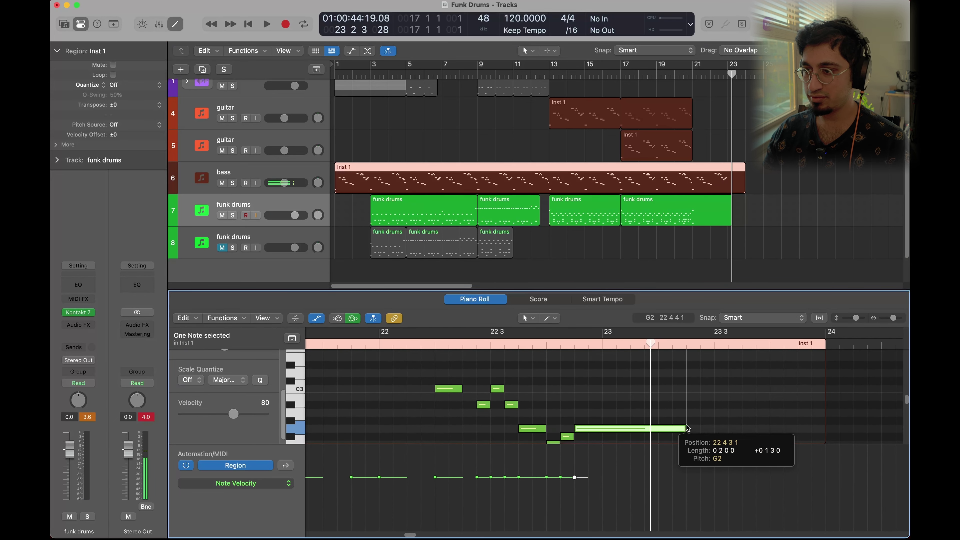
{"action": "scroll", "coordinate": [643, 416], "scroll_direction": "left", "scroll_amount": 3}
{"action": "scroll", "coordinate": [643, 417], "scroll_direction": "down", "scroll_amount": 2}
{"action": "scroll", "coordinate": [615, 406], "scroll_direction": "left", "scroll_amount": 1}
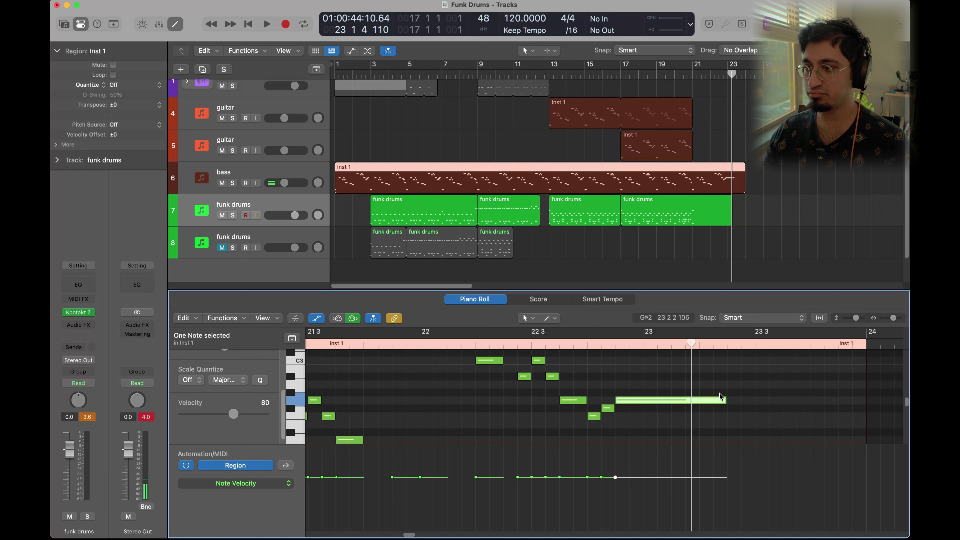
{"action": "left_click_drag", "start_coordinate": [724, 399], "coordinate": [866, 401]}
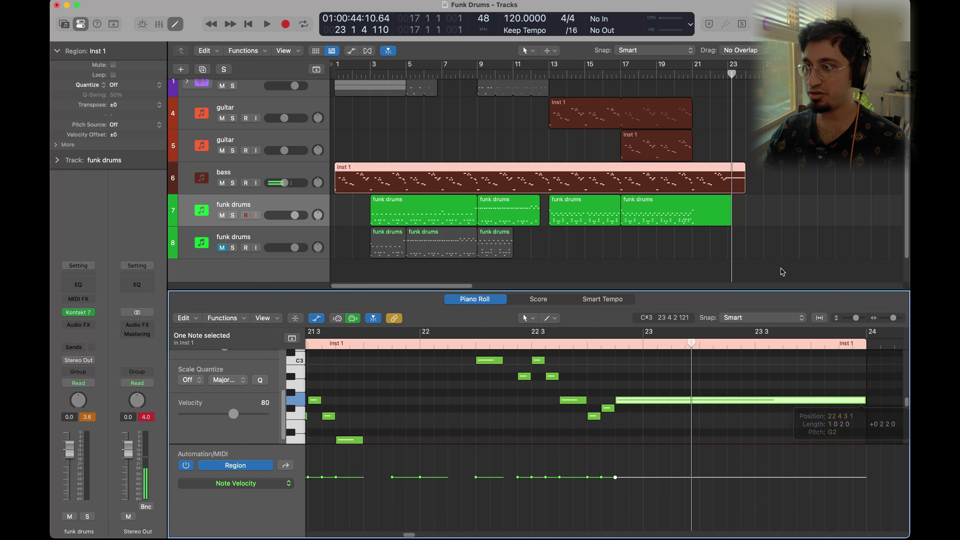
Play the ending from about bar 20 to hear the sustained final bass note.
{"action": "left_click", "coordinate": [675, 75]}
{"action": "key", "text": "space"}
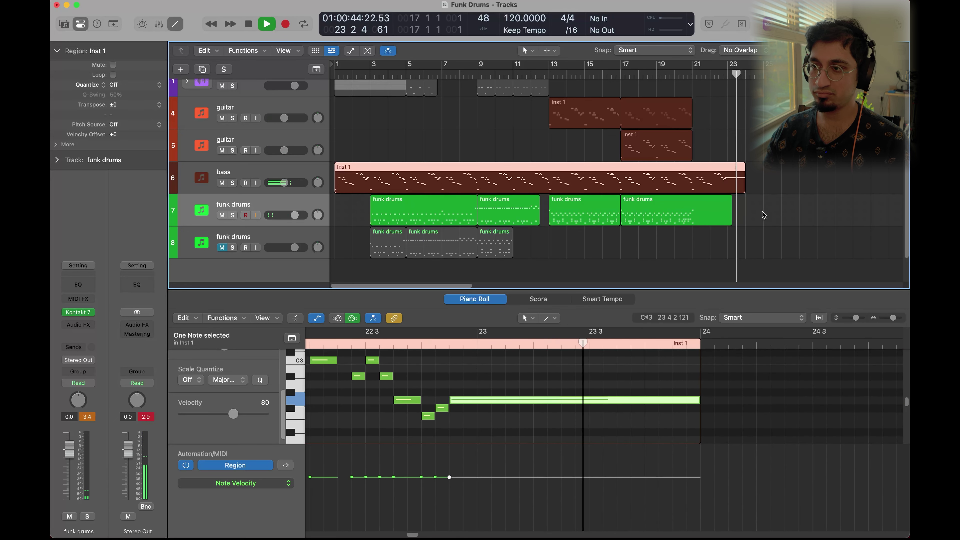
{"action": "key", "text": "space"}
Show the global tracks and shape a curved tempo slowdown from 120 at bar 21 to 95 at bar 24.
{"action": "left_click", "coordinate": [503, 128]}
{"action": "key", "text": "g"}
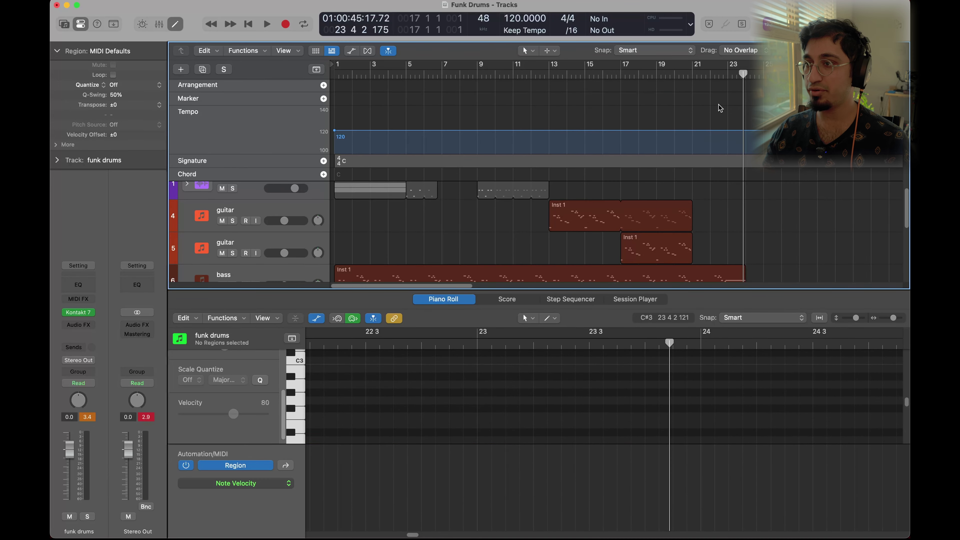
{"action": "scroll", "coordinate": [733, 188], "scroll_direction": "down", "scroll_amount": 3}
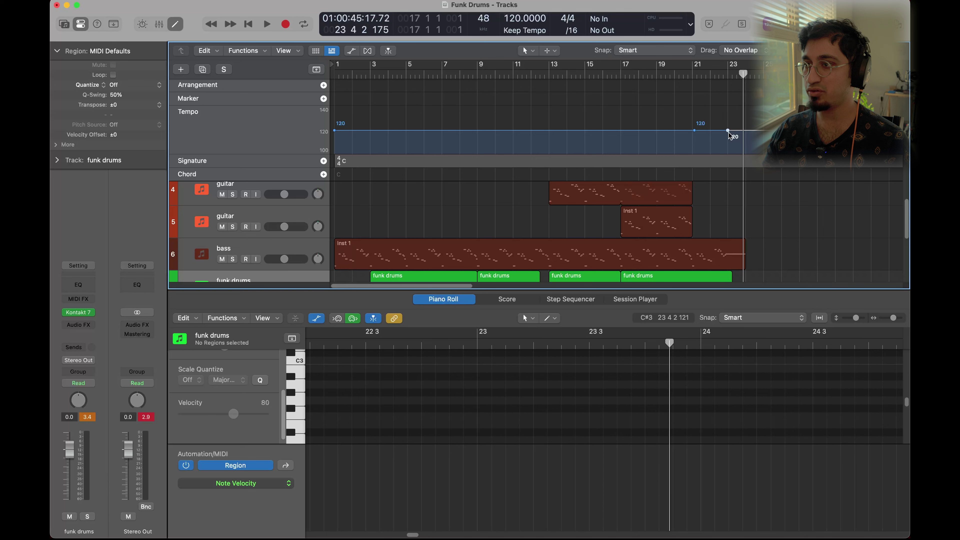
{"action": "mouse_move", "coordinate": [729, 136]}
{"action": "left_mouse_down"}
{"action": "mouse_move", "coordinate": [730, 145]}
{"action": "mouse_move", "coordinate": [744, 146]}
{"action": "left_mouse_up"}
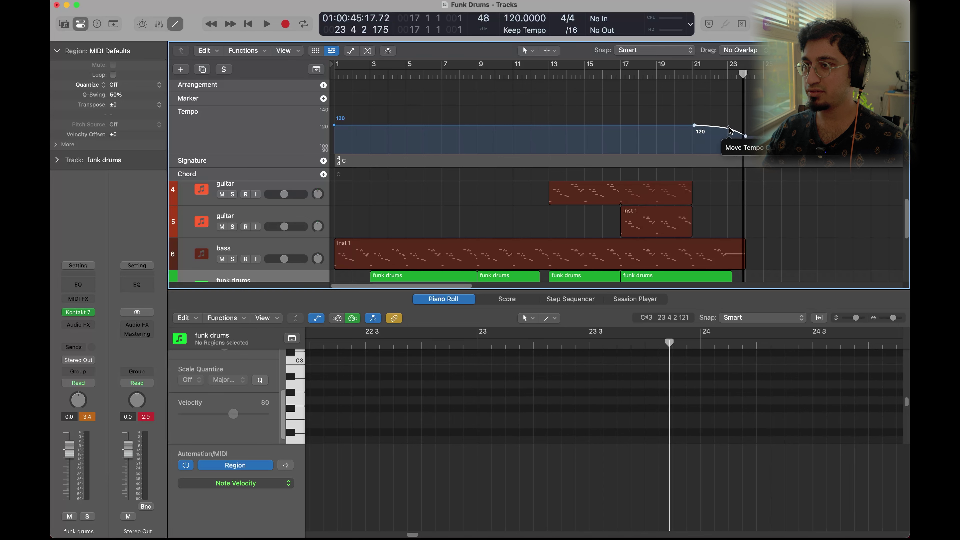
{"action": "left_click_drag", "start_coordinate": [747, 137], "coordinate": [723, 142]}
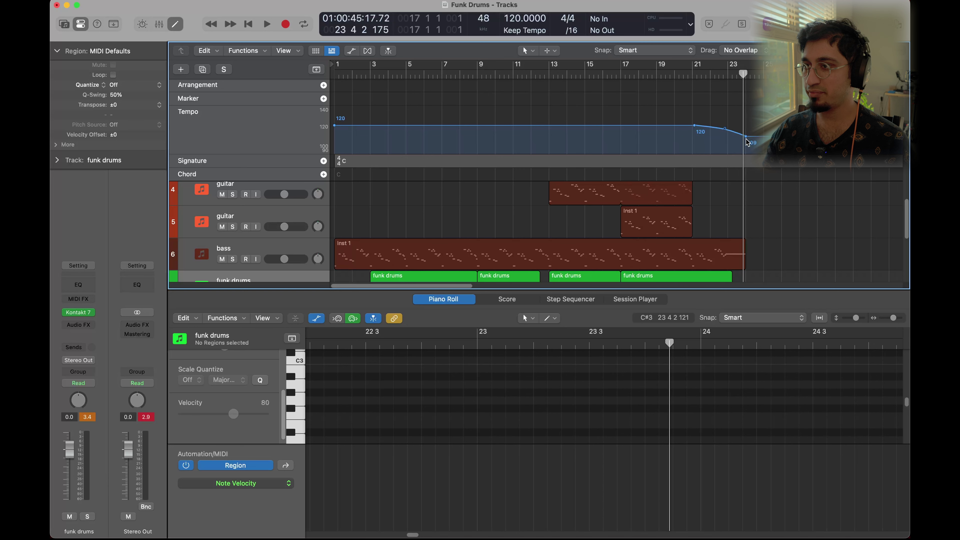
{"action": "left_click_drag", "start_coordinate": [746, 141], "coordinate": [748, 153]}
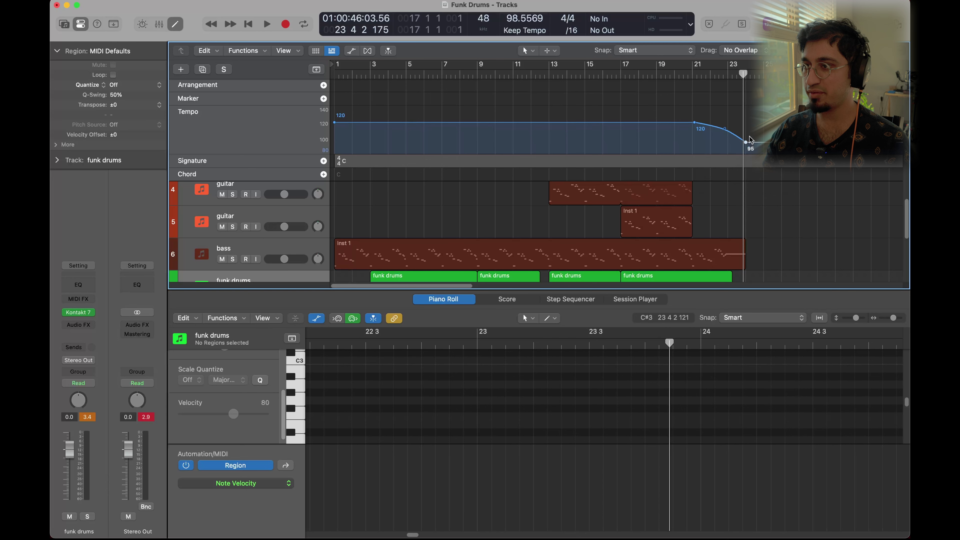
Play the slowing ending from just before bar 21 and hide the global tracks.
{"action": "left_click", "coordinate": [689, 70]}
{"action": "key", "text": "space"}
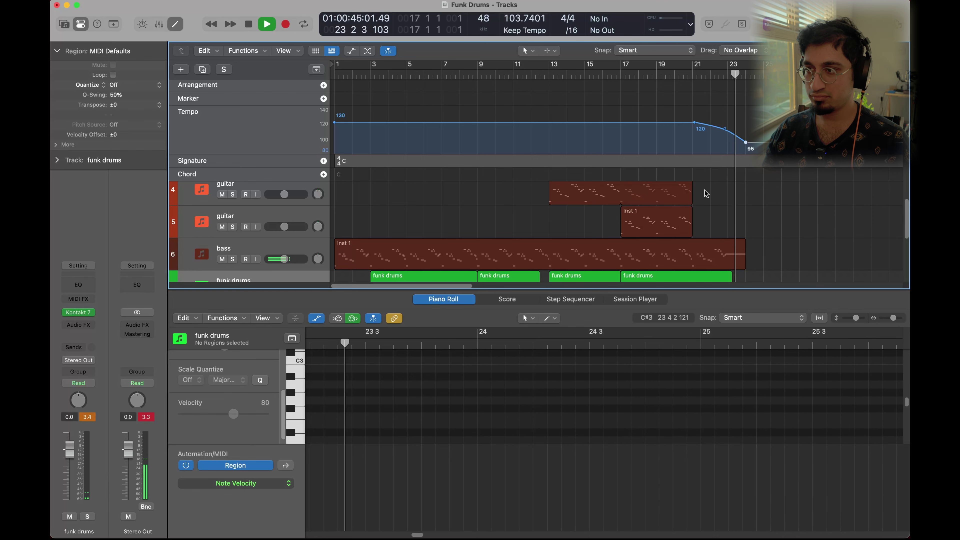
{"action": "scroll", "coordinate": [704, 191], "scroll_direction": "down", "scroll_amount": 2}
{"action": "key", "text": "space"}
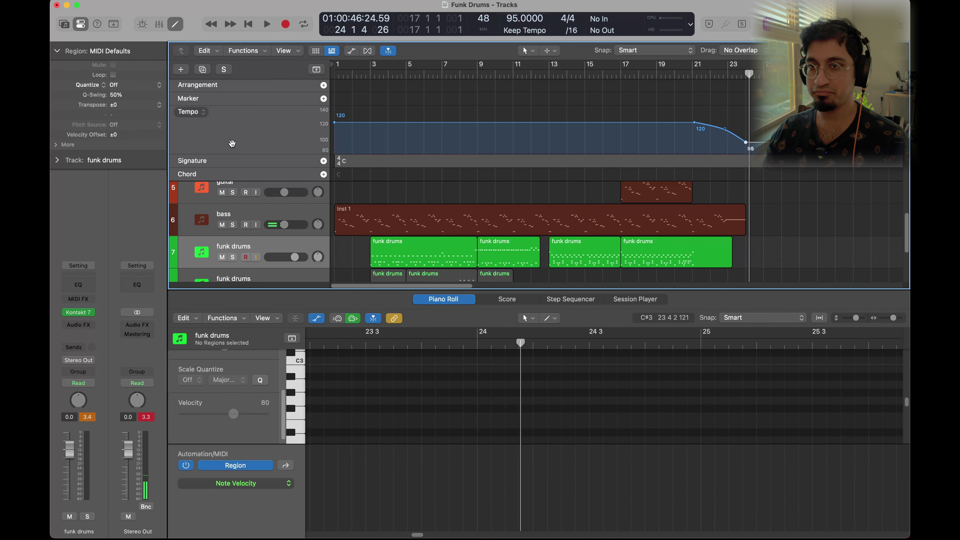
{"action": "key", "text": "g"}
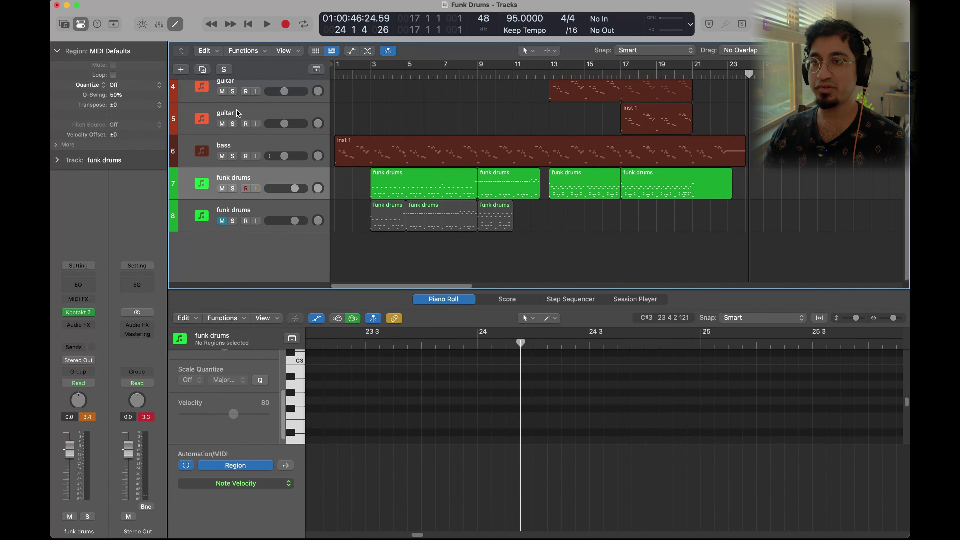
Play the full arrangement from bar 1 with the bass, guitar and funk drums tracks in view.
{"action": "left_click", "coordinate": [333, 74]}
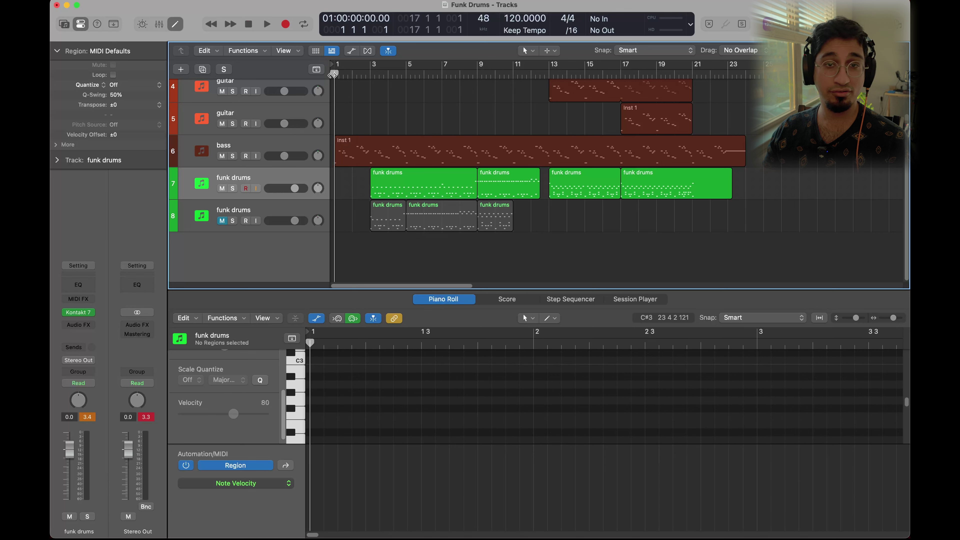
{"action": "key", "text": "space"}
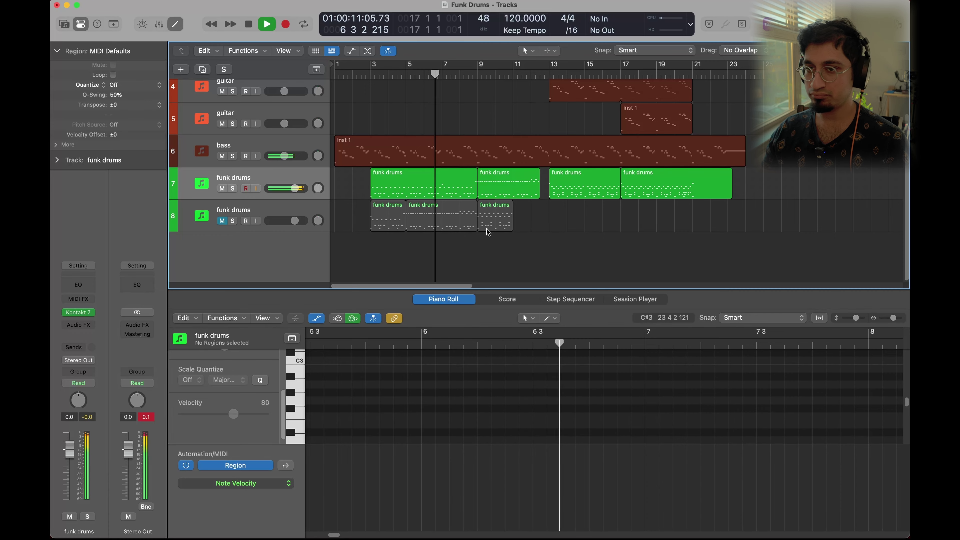
{"action": "scroll", "coordinate": [422, 232], "scroll_direction": "up", "scroll_amount": 1}
{"action": "scroll", "coordinate": [423, 233], "scroll_direction": "up", "scroll_amount": 3}
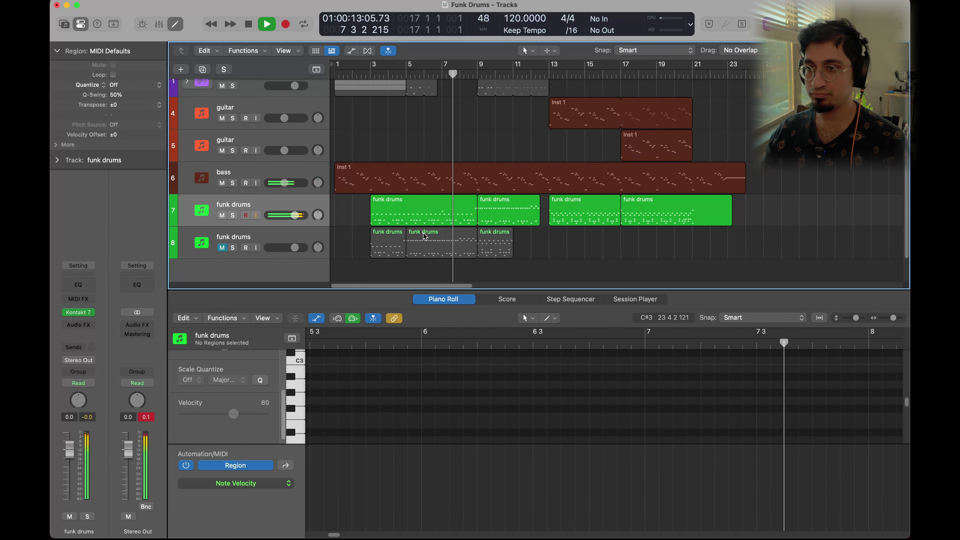
Open the funk drums Kontakt instrument during playback, view its drum kit page, and close the instrument.
{"action": "left_click", "coordinate": [78, 313]}
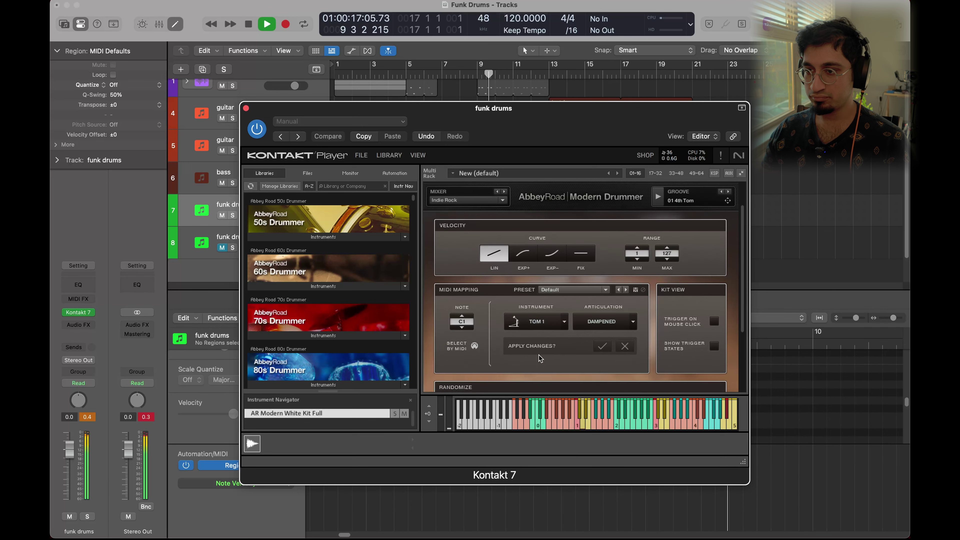
{"action": "scroll", "coordinate": [544, 321], "scroll_direction": "down", "scroll_amount": 5}
{"action": "left_click", "coordinate": [553, 351]}
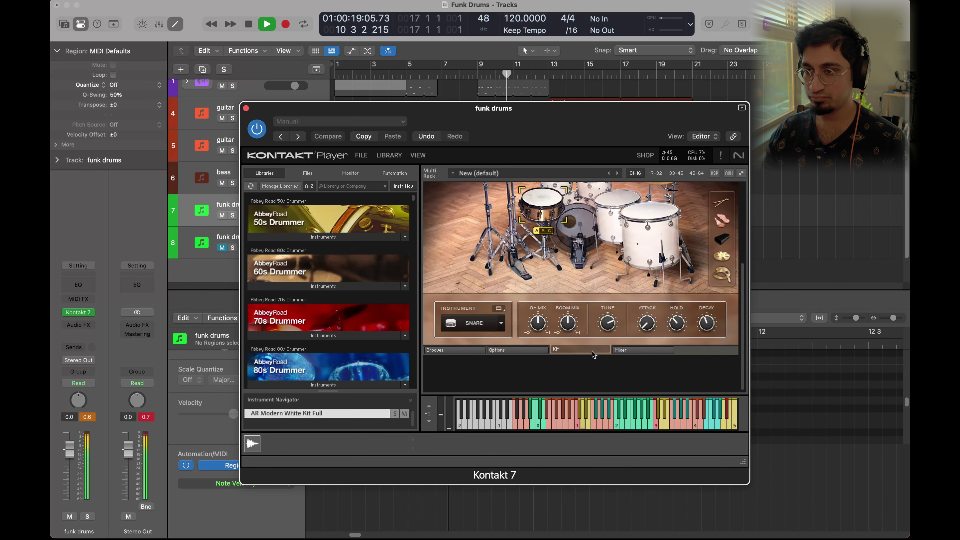
{"action": "scroll", "coordinate": [605, 290], "scroll_direction": "up", "scroll_amount": 3}
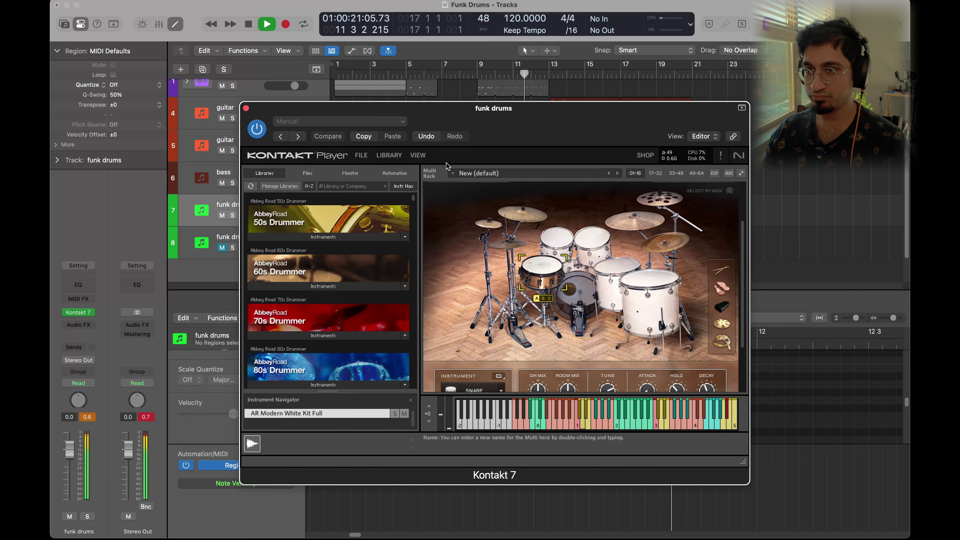
{"action": "left_click", "coordinate": [245, 107]}
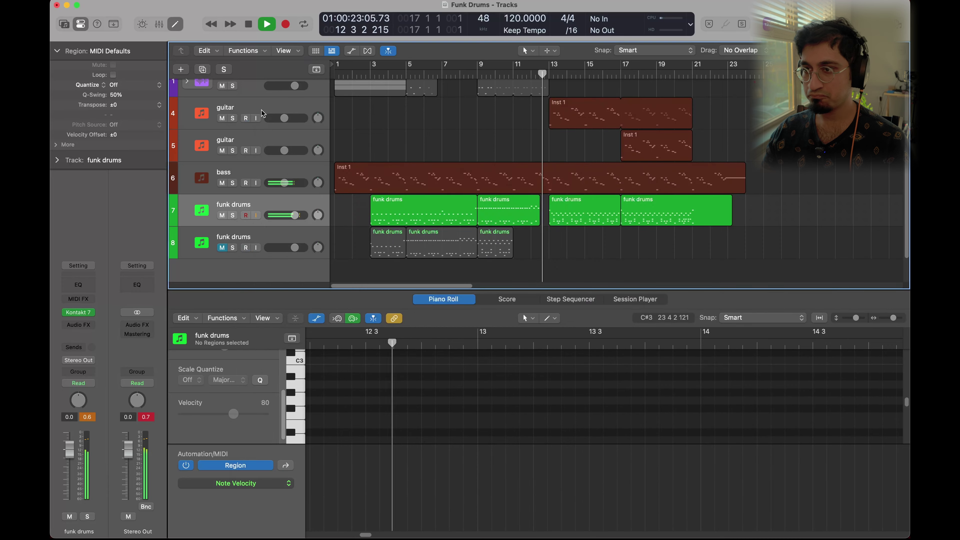